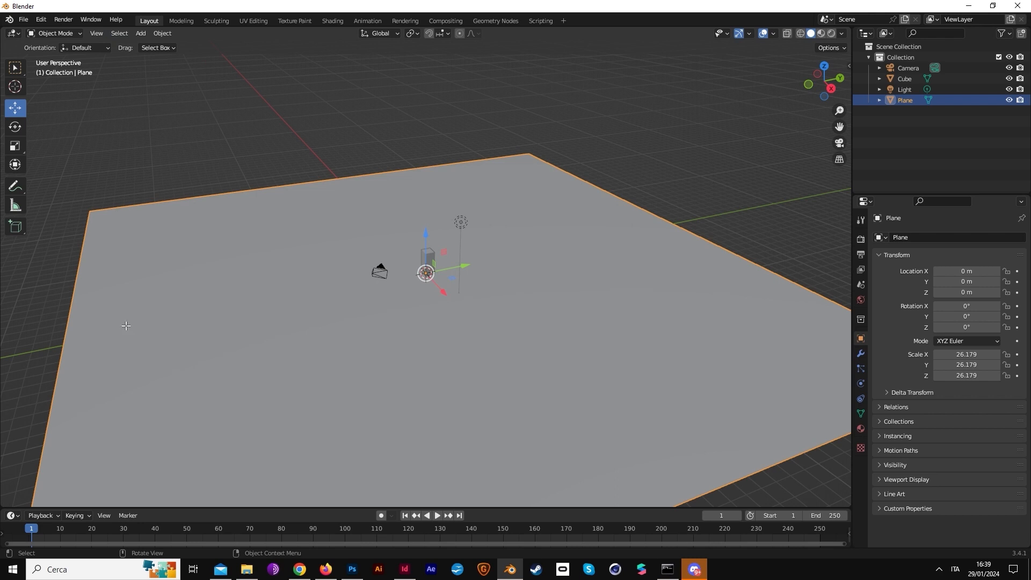
# Enter Edit Mode on the plane, select the two vertices of its far edge, and activate the Extrude Region tool
pyautogui.press('Tab')
pyautogui.hotkey('alt', 'a')
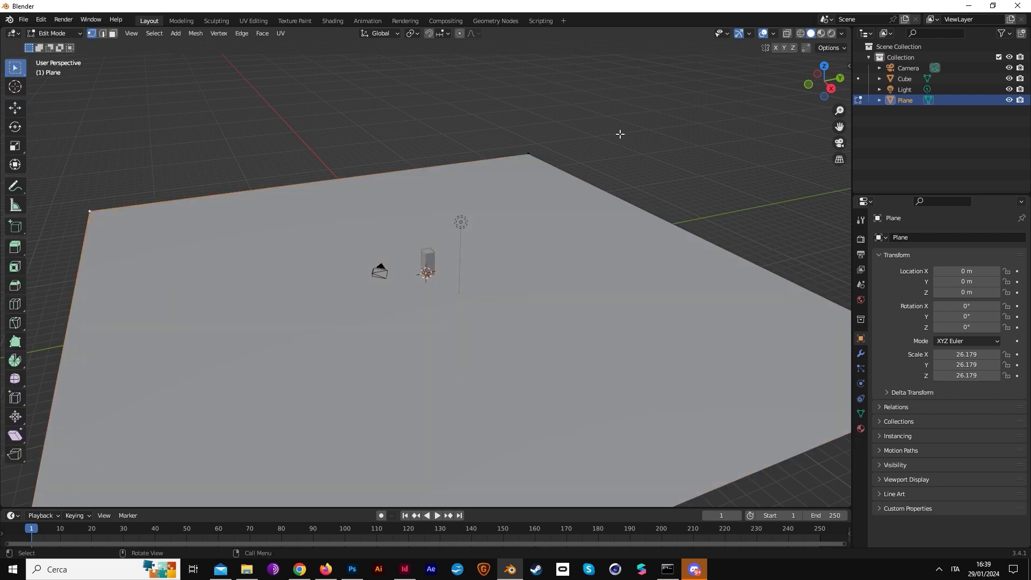
pyautogui.click(518, 167)
pyautogui.press('c')
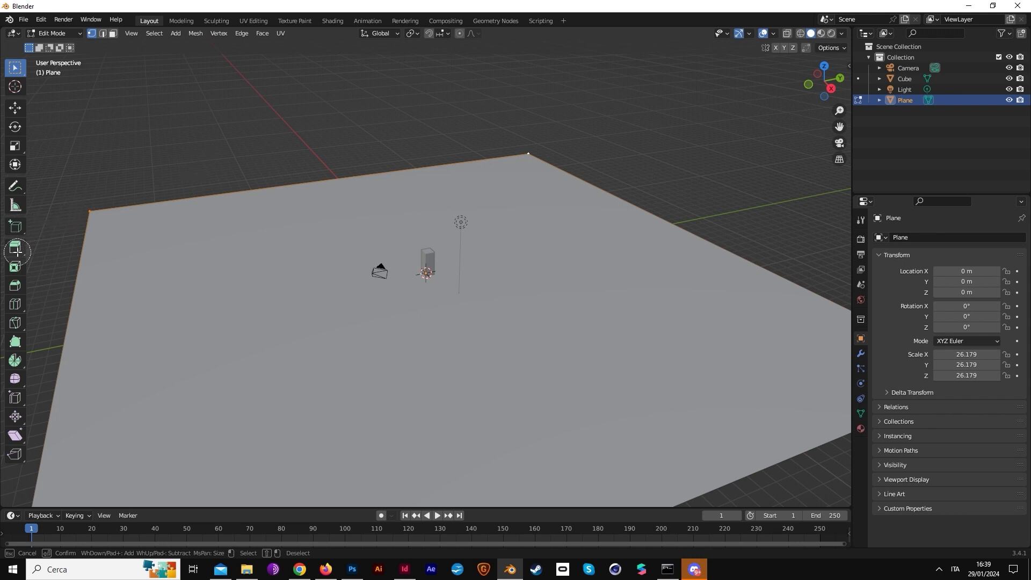
pyautogui.press('Escape')
pyautogui.click(15, 248)
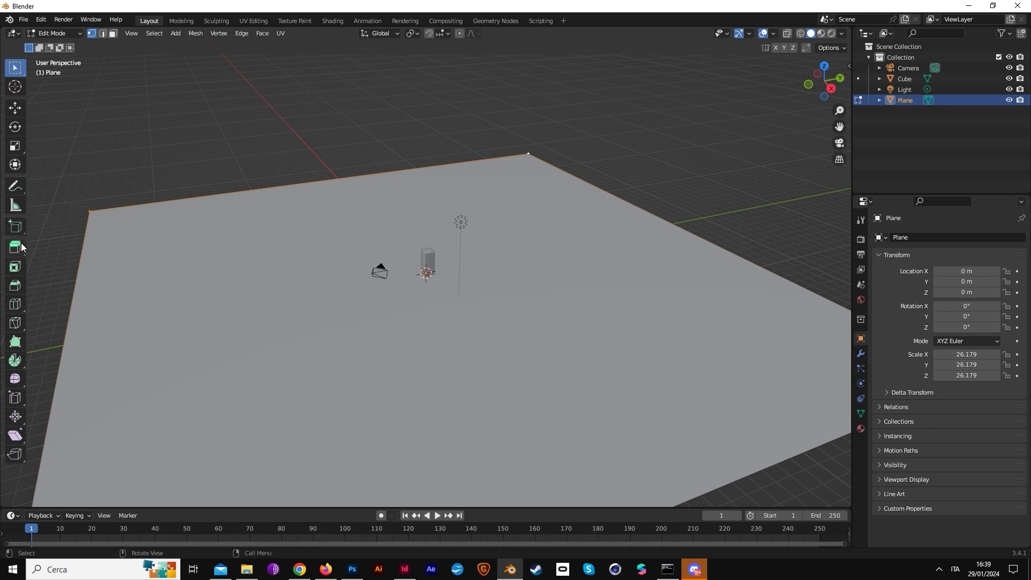
# Try to extrude the plane's selected edge diagonally upward, and undo the extrusion
pyautogui.moveTo(291, 158); pyautogui.dragTo(367, 142)
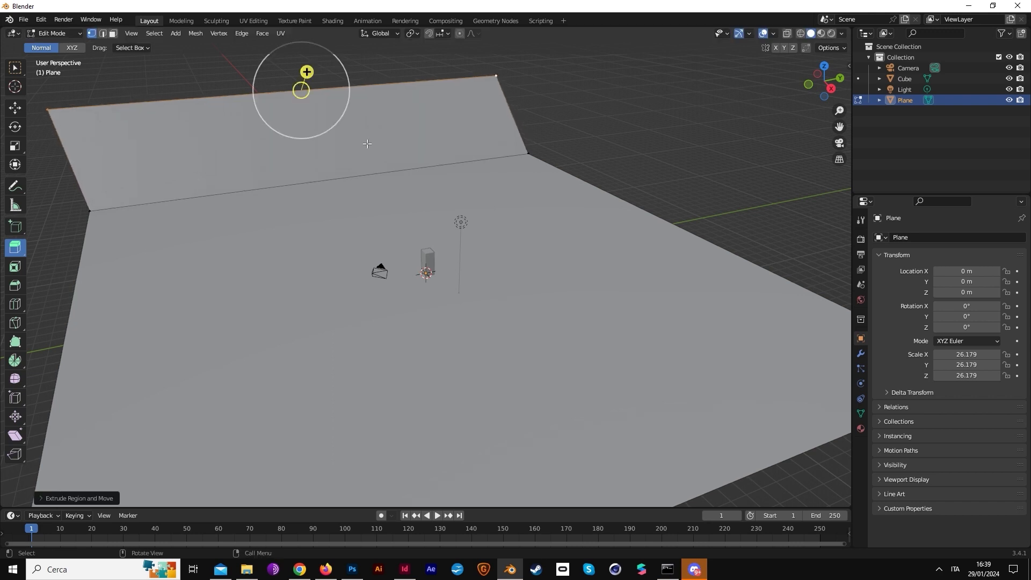
pyautogui.moveTo(366, 142); pyautogui.dragTo(487, 154, button='middle')
pyautogui.scroll(-3, 441, 188)
pyautogui.scroll(-1, 440, 188)
pyautogui.hotkey('ctrl', 'z')
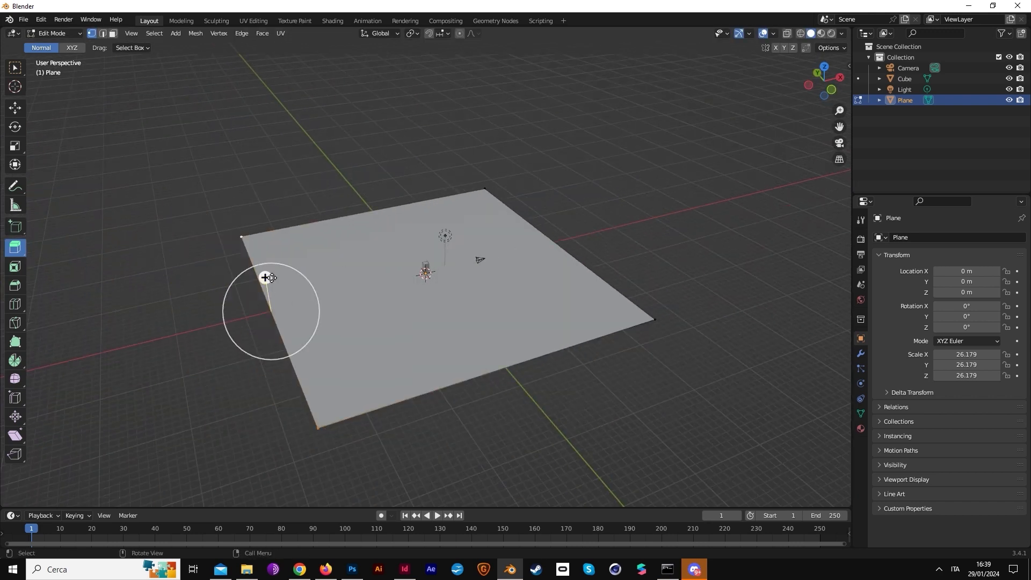
# Extrude the selected edge outward from the plane and raise the new edge to form a sloping back wall
pyautogui.moveTo(267, 276); pyautogui.dragTo(159, 217)
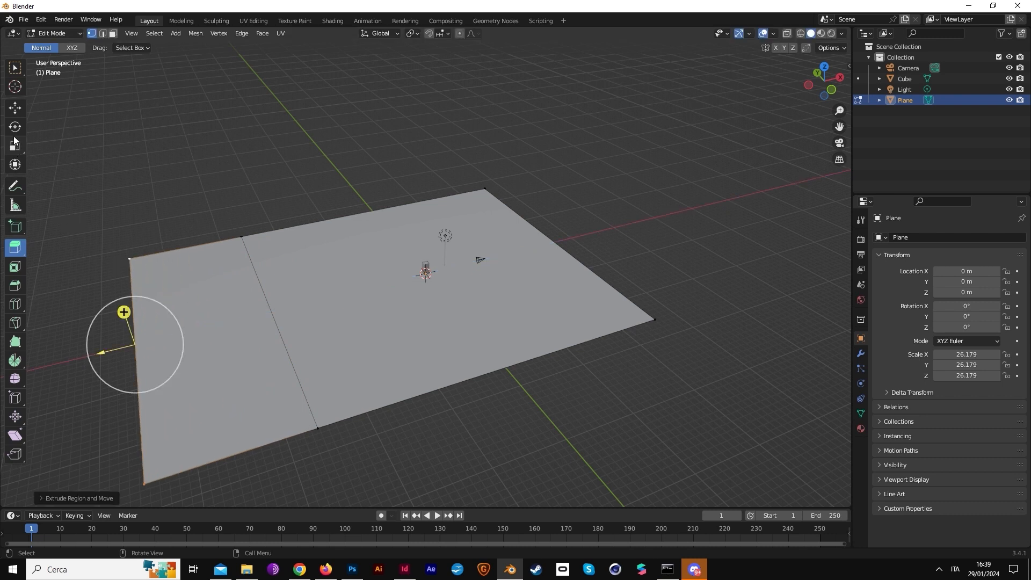
pyautogui.click(15, 108)
pyautogui.moveTo(127, 314); pyautogui.dragTo(258, 82)
# Extrude the back wall's upper edge again to add an angled section overhanging the floor
pyautogui.click(15, 246)
pyautogui.moveTo(328, 88); pyautogui.dragTo(160, 98, button='middle')
pyautogui.scroll(5, 358, 188)
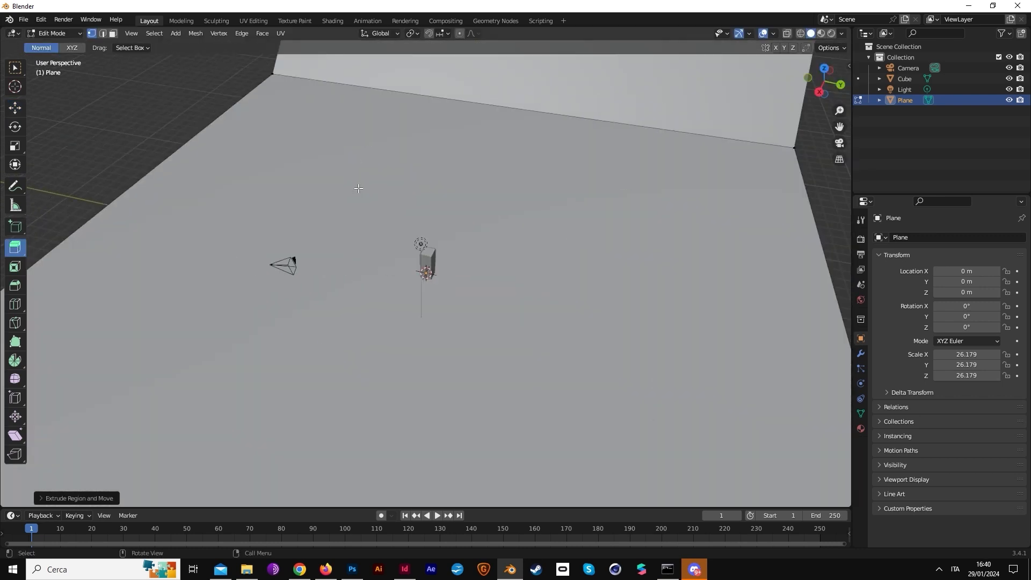
pyautogui.moveTo(358, 187); pyautogui.dragTo(424, 254, button='middle')
pyautogui.scroll(-5, 440, 257)
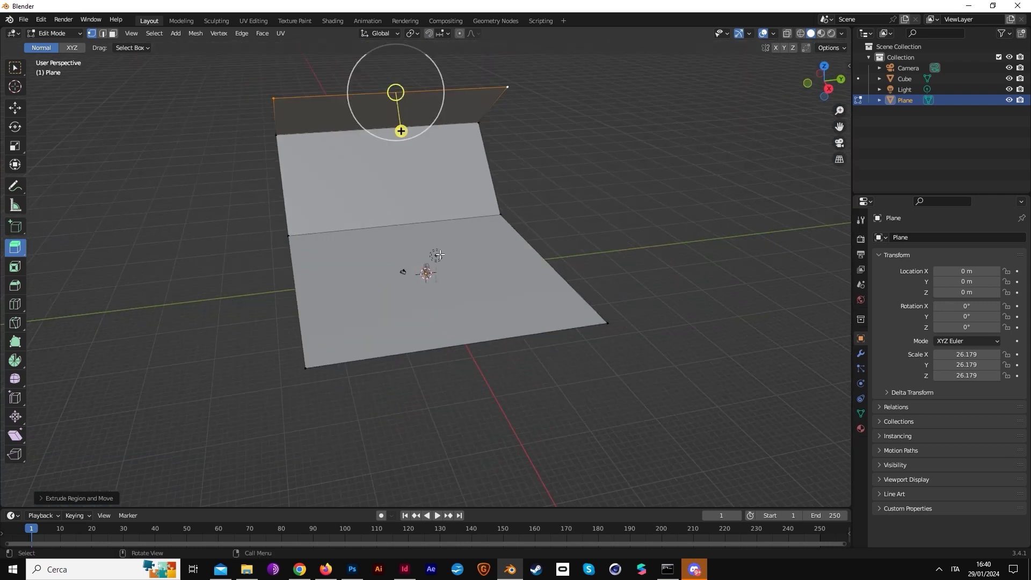
# Return to Object Mode and apply Shade Smooth to the extruded plane
pyautogui.press('Tab')
pyautogui.rightClick(394, 194)
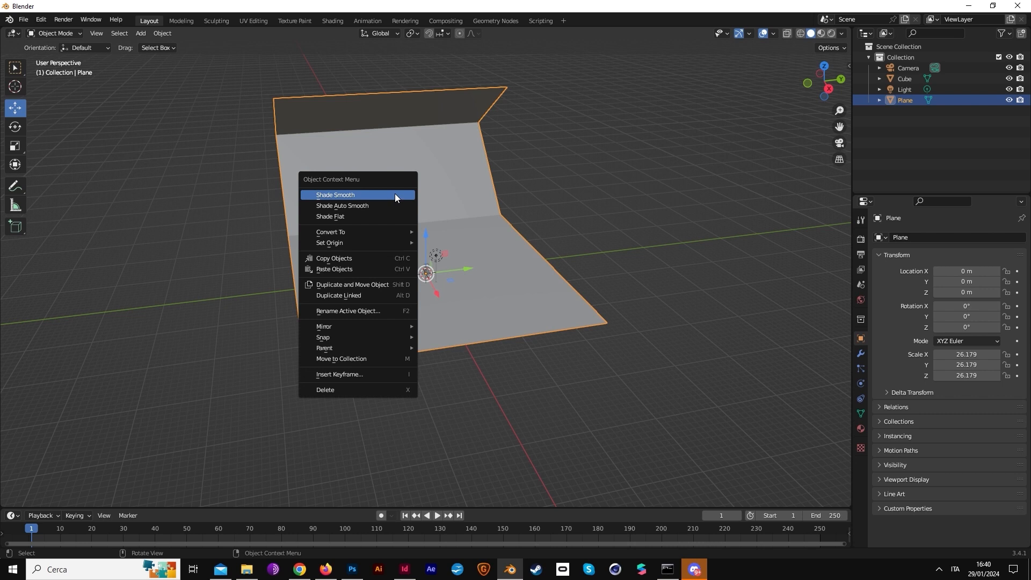
pyautogui.click(395, 195)
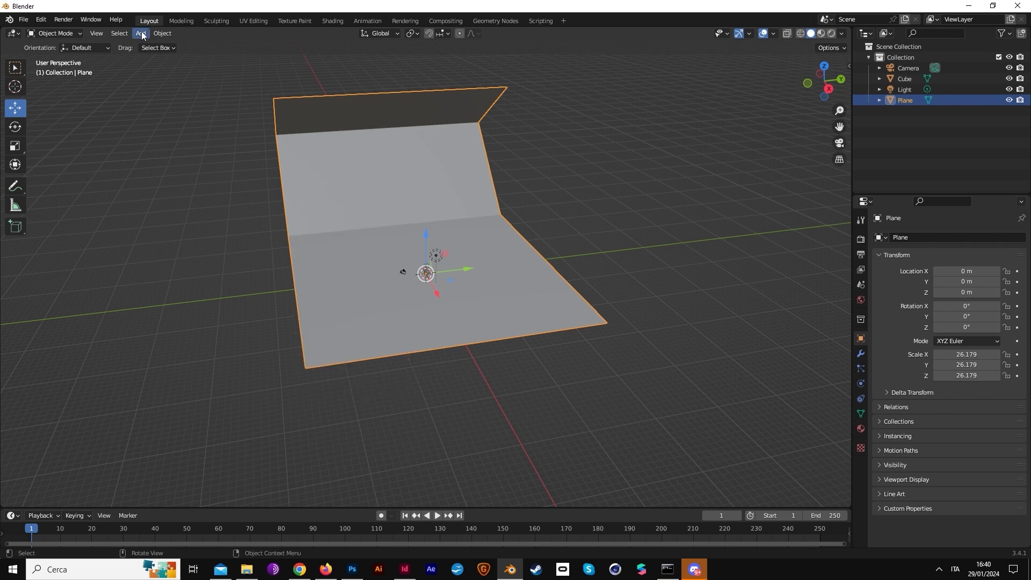
# Add a Bevel modifier to the plane with an amount of 0.47 m and 26 segments
pyautogui.click(860, 353)
pyautogui.click(904, 237)
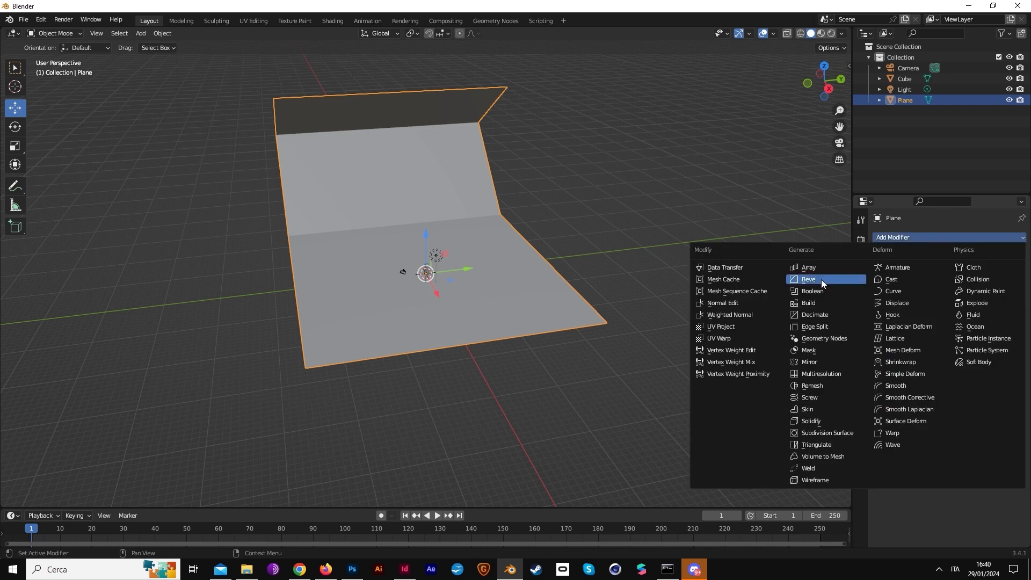
pyautogui.click(837, 279)
pyautogui.moveTo(958, 296); pyautogui.dragTo(1010, 310)
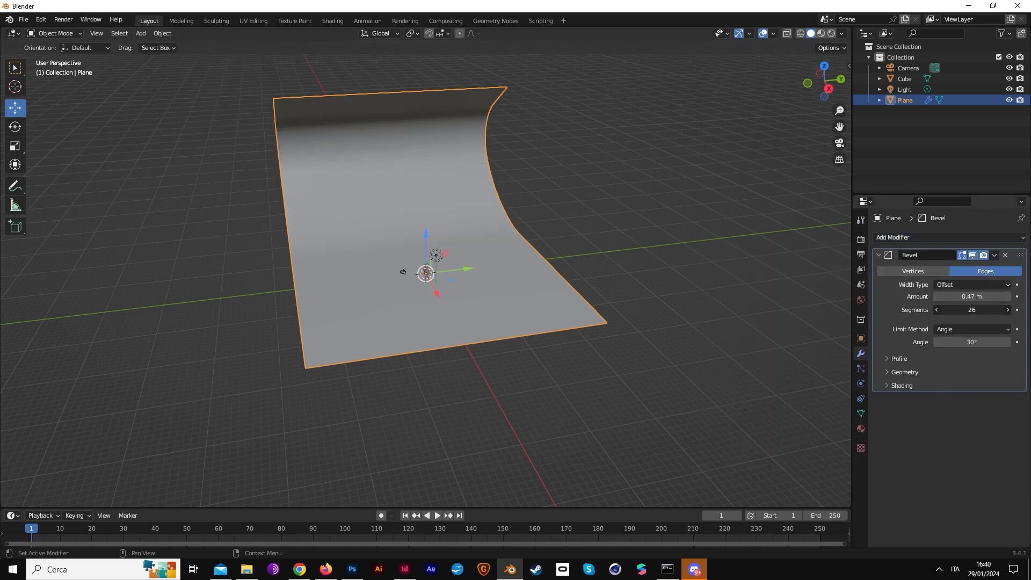
# Scale the curved backdrop down uniformly around the box, light and camera
pyautogui.scroll(6, 489, 237)
pyautogui.scroll(-2, 490, 238)
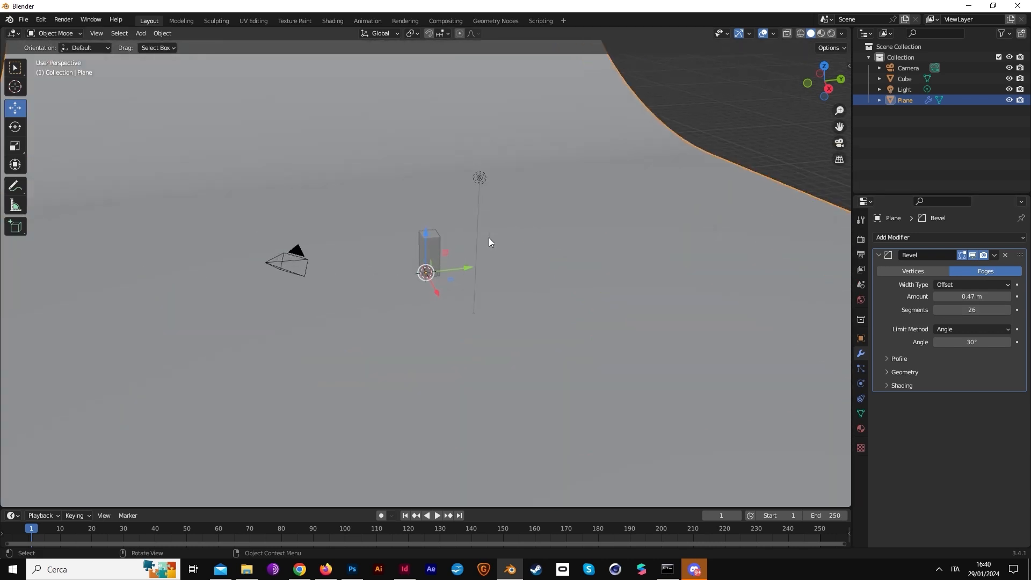
pyautogui.scroll(-5, 489, 242)
pyautogui.press('s')
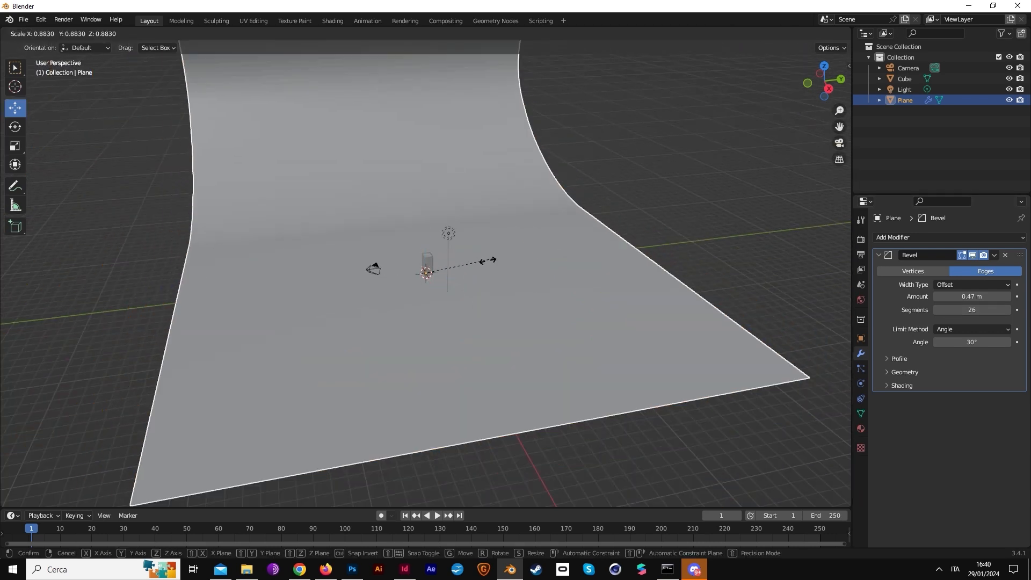
pyautogui.click(473, 274)
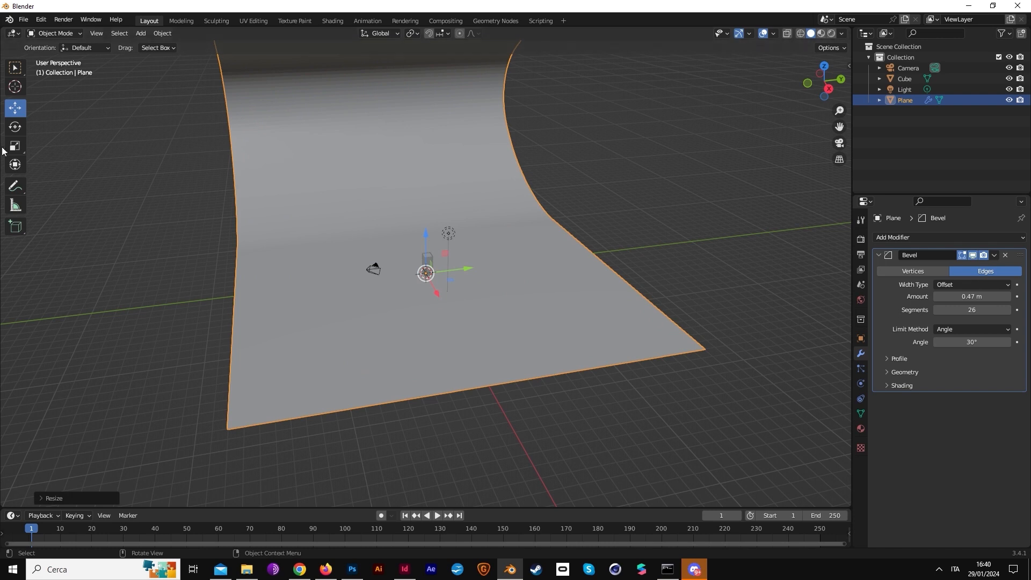
# Rotate the backdrop about the Z axis so its wall stands behind the box, and check it through the camera
pyautogui.click(15, 127)
pyautogui.moveTo(466, 260); pyautogui.dragTo(446, 291)
pyautogui.scroll(4, 447, 291)
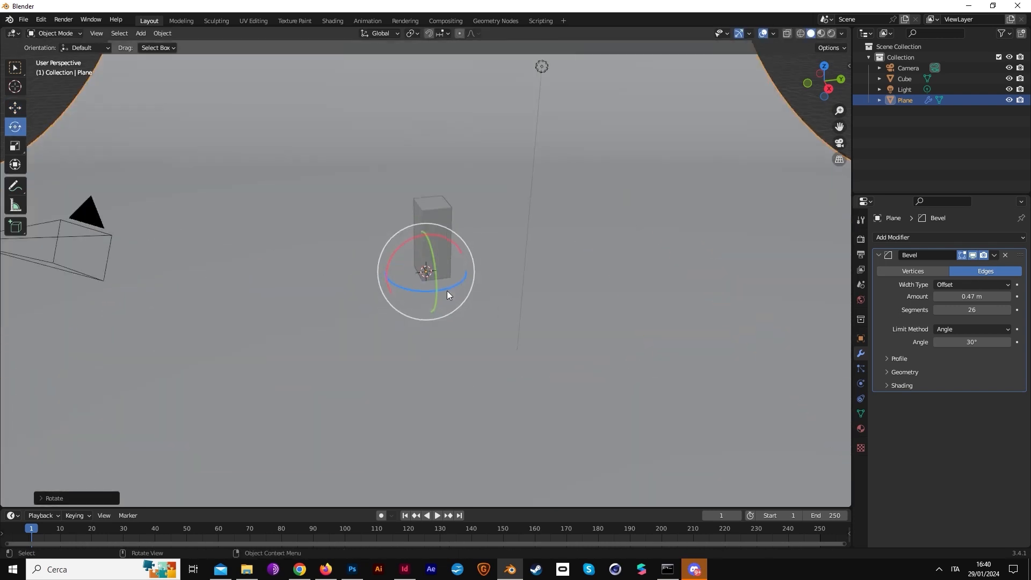
pyautogui.press('KP_0')
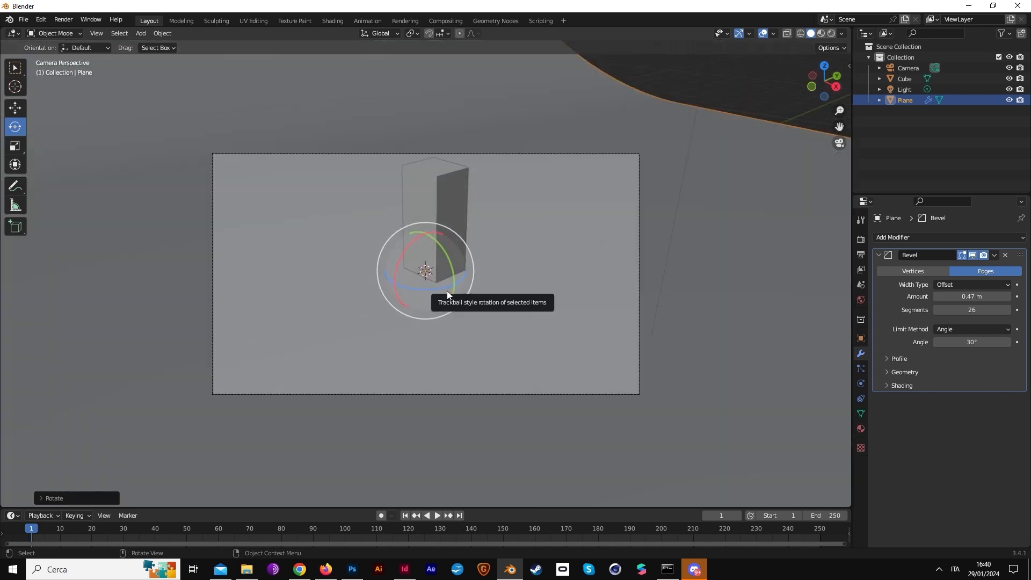
pyautogui.scroll(-3, 447, 288)
pyautogui.scroll(3, 447, 287)
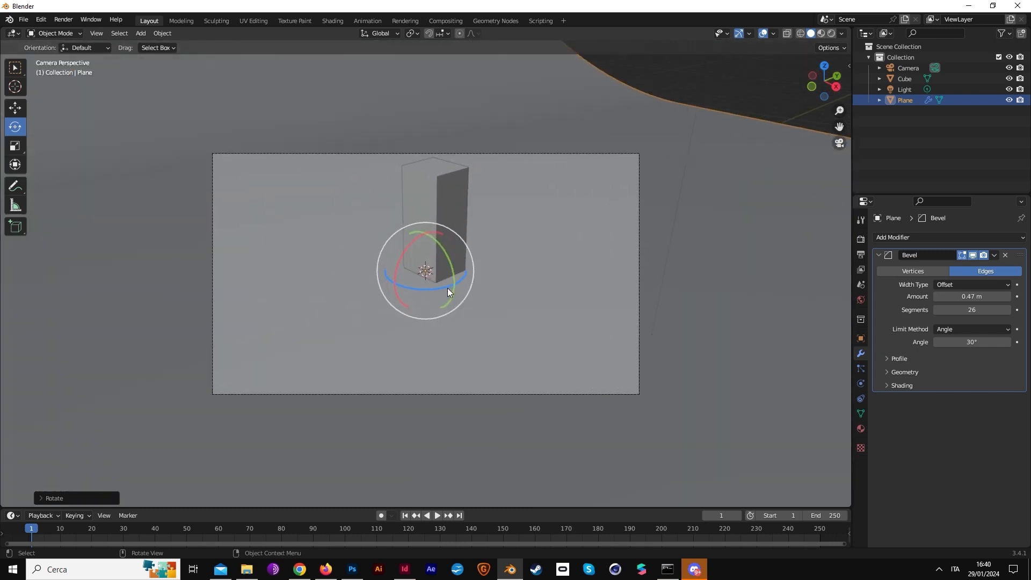
# Duplicate the box by copy and paste, placing the original and its copy apart along the Y axis
pyautogui.click(442, 194)
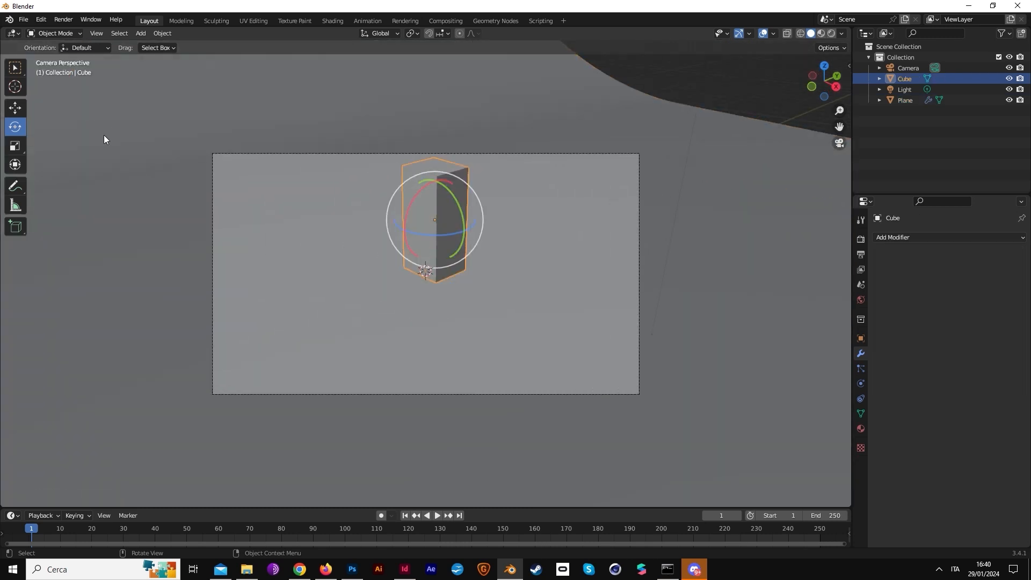
pyautogui.hotkey('ctrl', 'c')
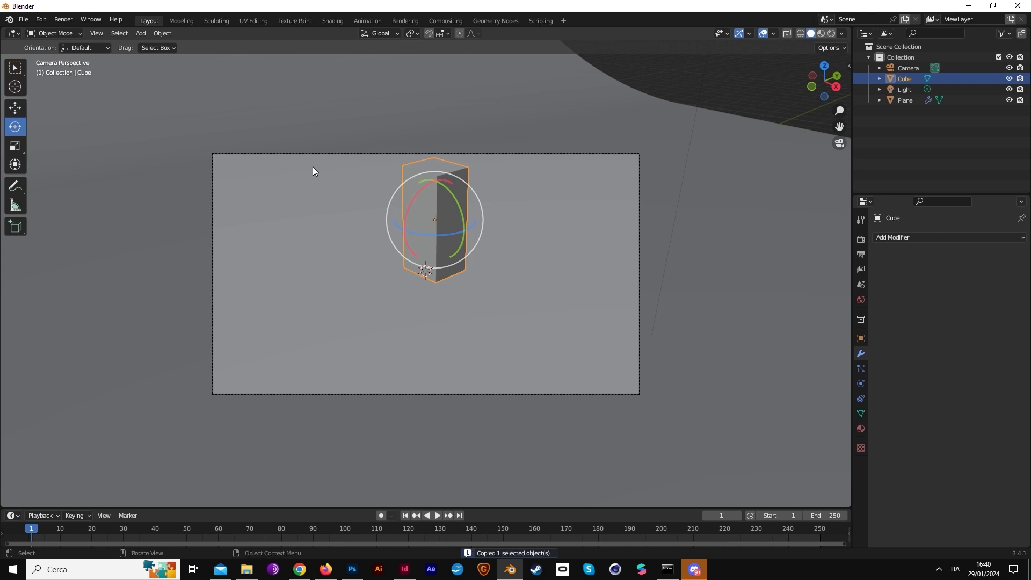
pyautogui.click(15, 108)
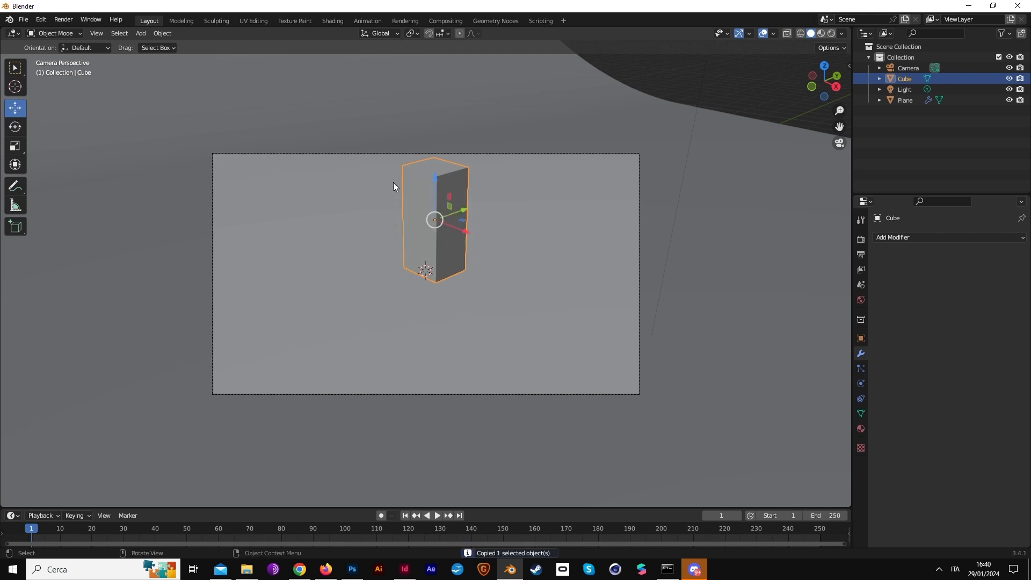
pyautogui.moveTo(459, 212); pyautogui.dragTo(434, 220)
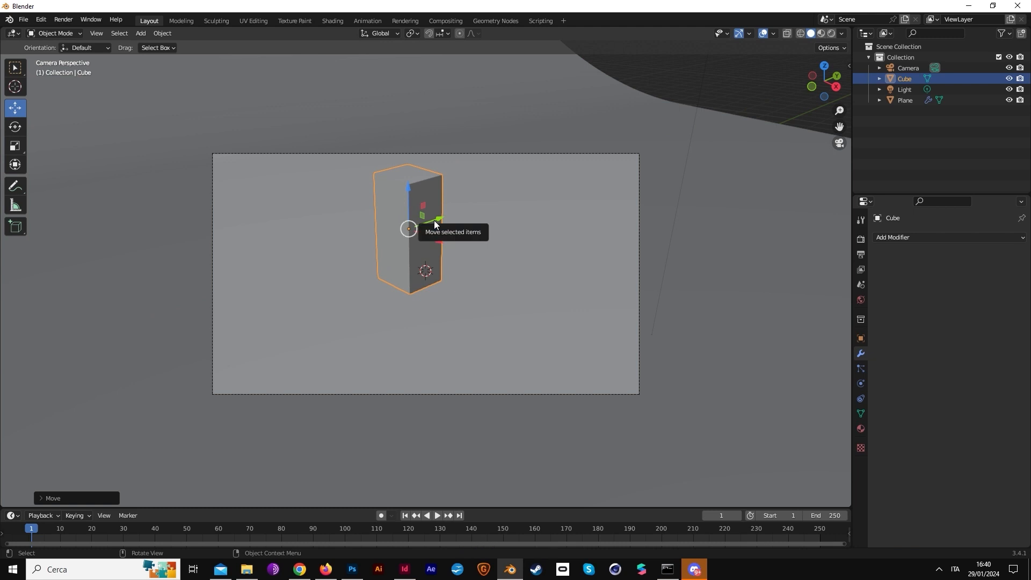
pyautogui.hotkey('ctrl', 'v')
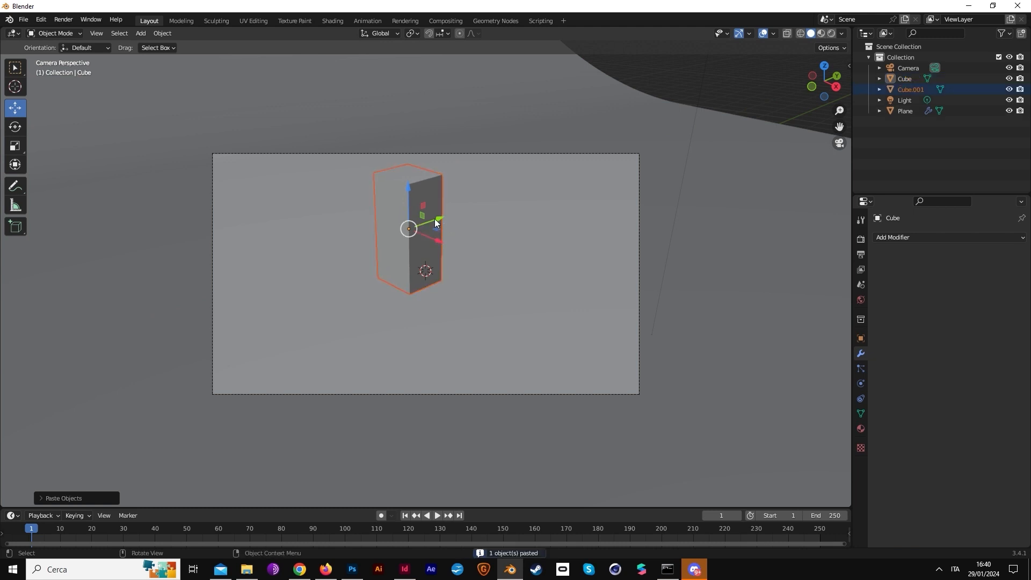
pyautogui.moveTo(435, 220); pyautogui.dragTo(481, 205)
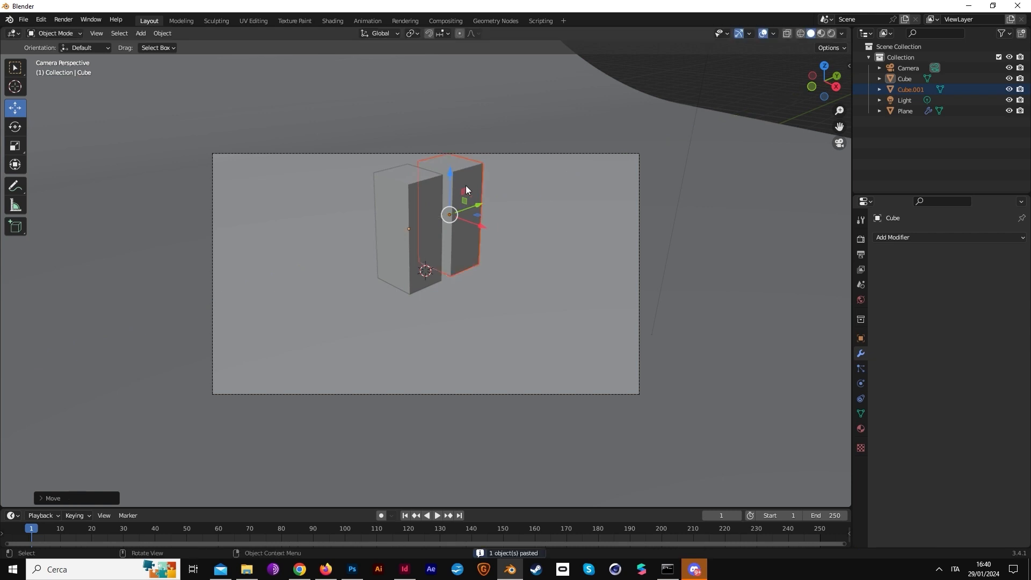
# Scale the pasted box up and shift it along the X axis to stand beside the original
pyautogui.press('s')
pyautogui.click(463, 176)
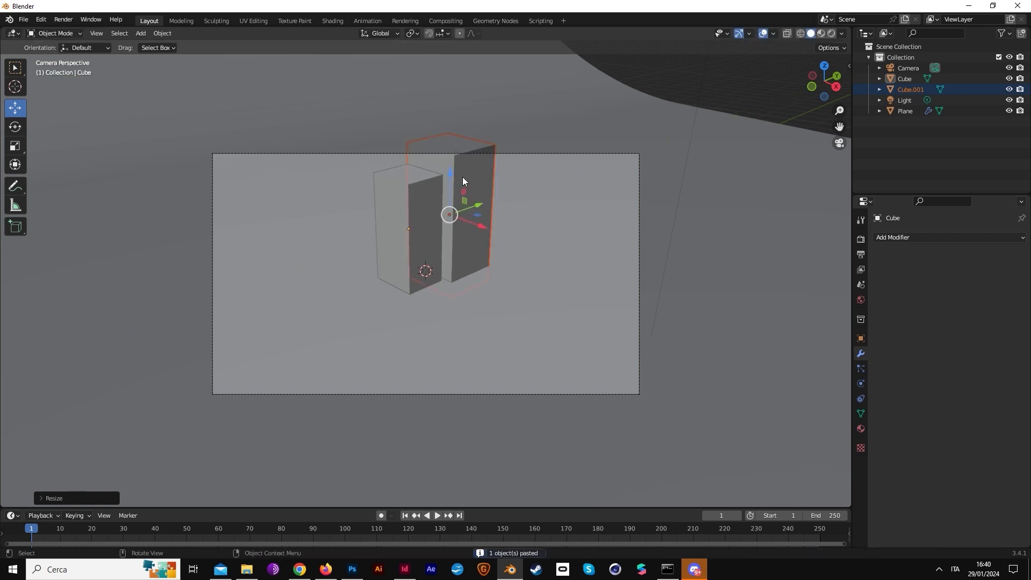
pyautogui.moveTo(475, 221); pyautogui.dragTo(507, 233)
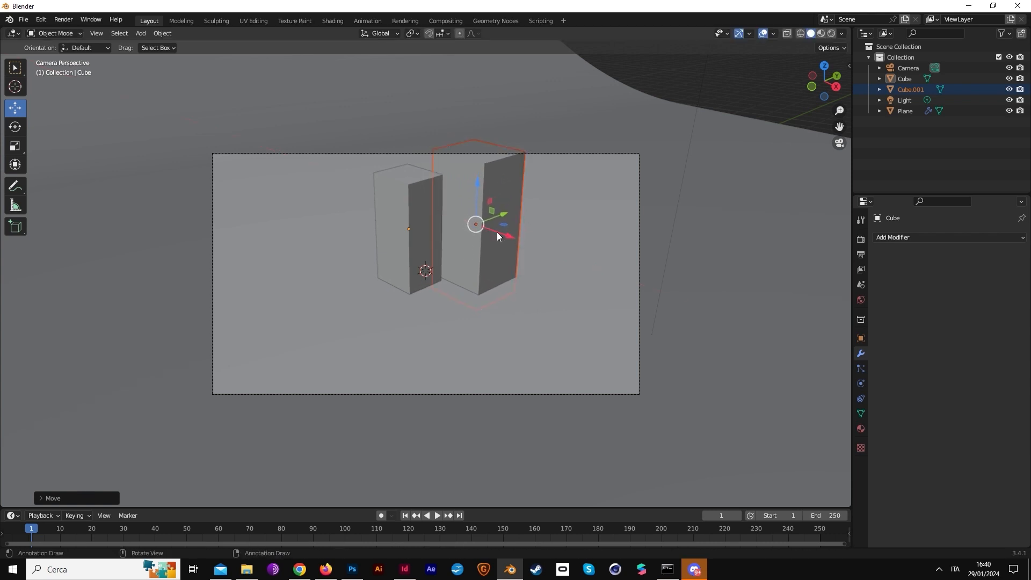
pyautogui.moveTo(497, 233)
pyautogui.mouseDown()
pyautogui.moveTo(519, 231)
pyautogui.moveTo(498, 229)
pyautogui.mouseUp()
# Create a linked duplicate of the enlarged box and place it beyond that box, away from the original
pyautogui.rightClick(498, 230)
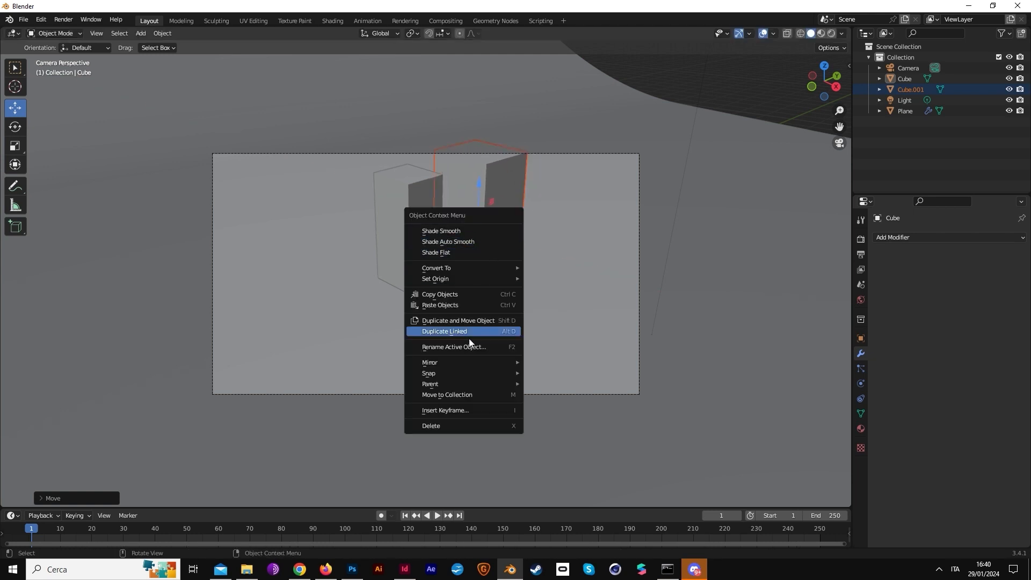
pyautogui.click(91, 33)
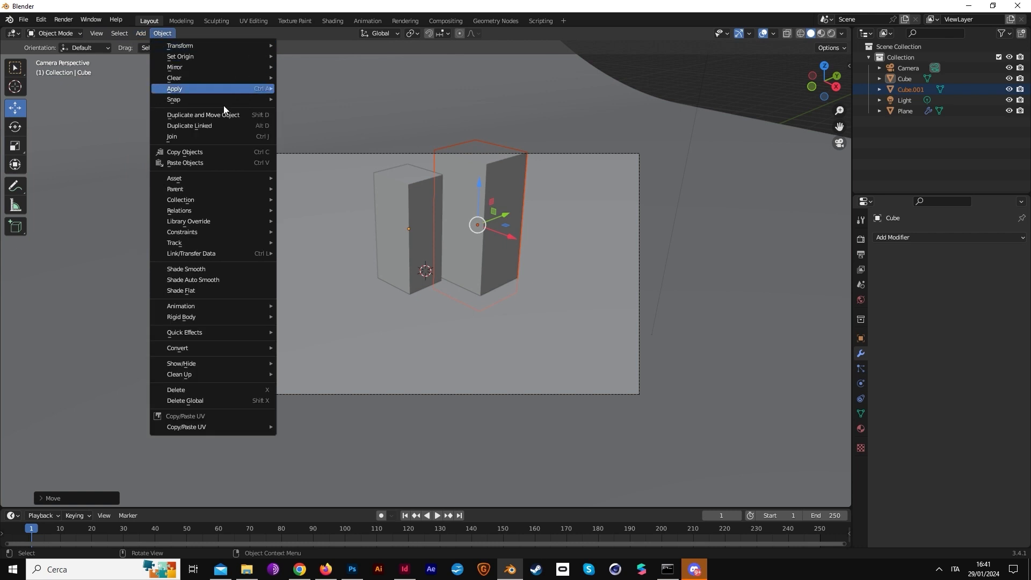
pyautogui.click(224, 127)
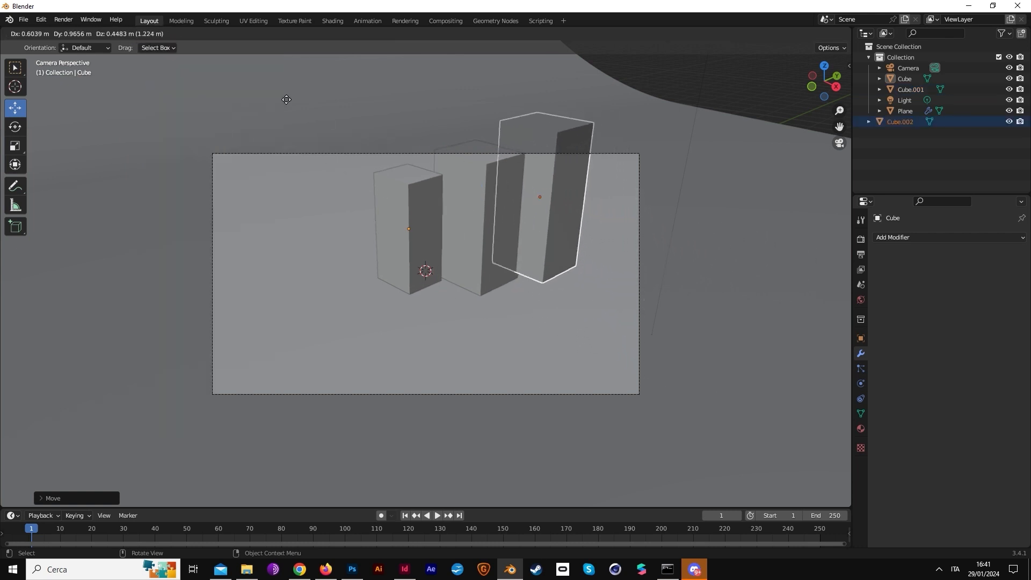
pyautogui.click(283, 117)
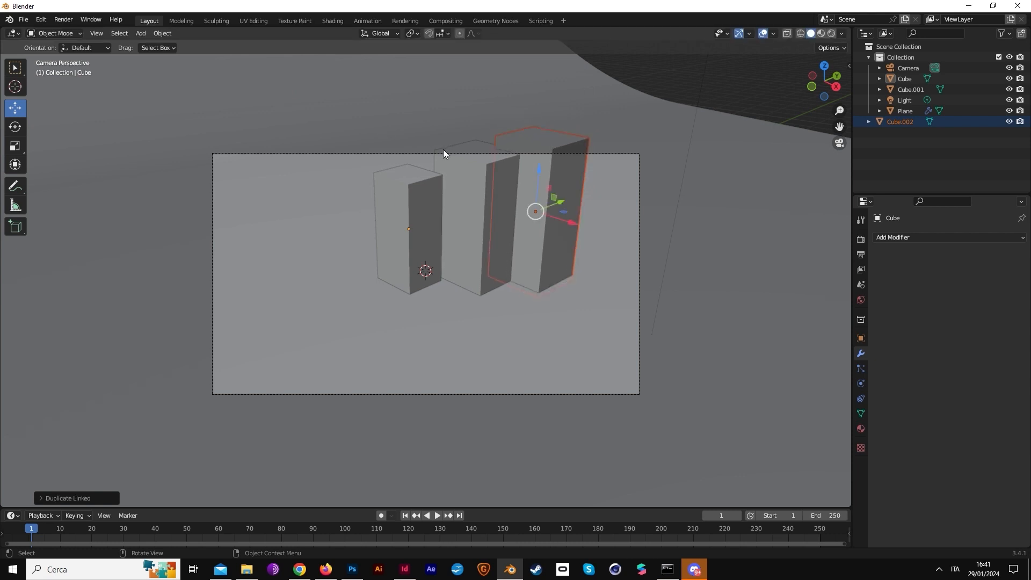
# Create a linked duplicate of the newest box and move it about 1.6 m along the X axis
pyautogui.hotkey('alt', 'd')
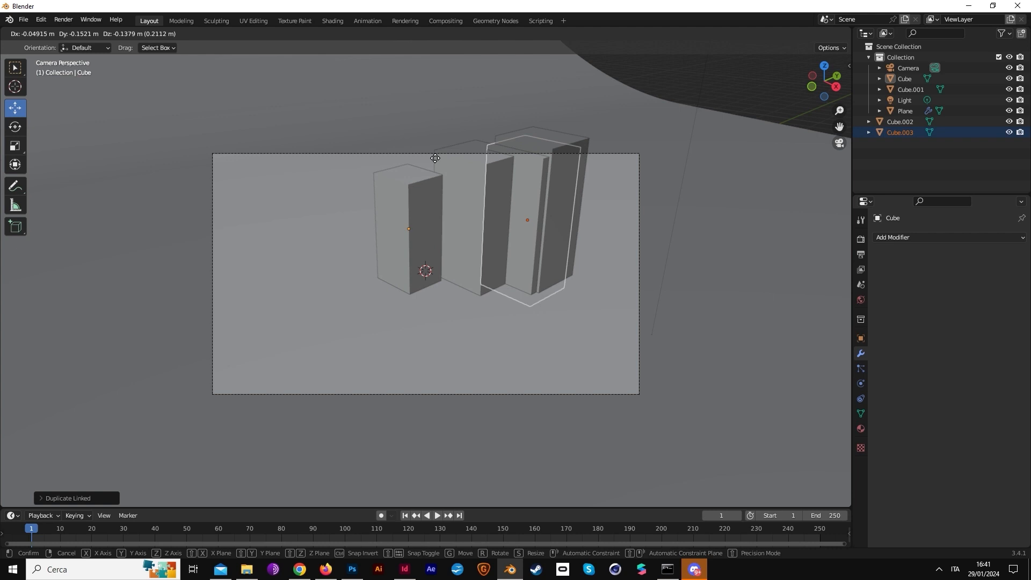
pyautogui.press('x')
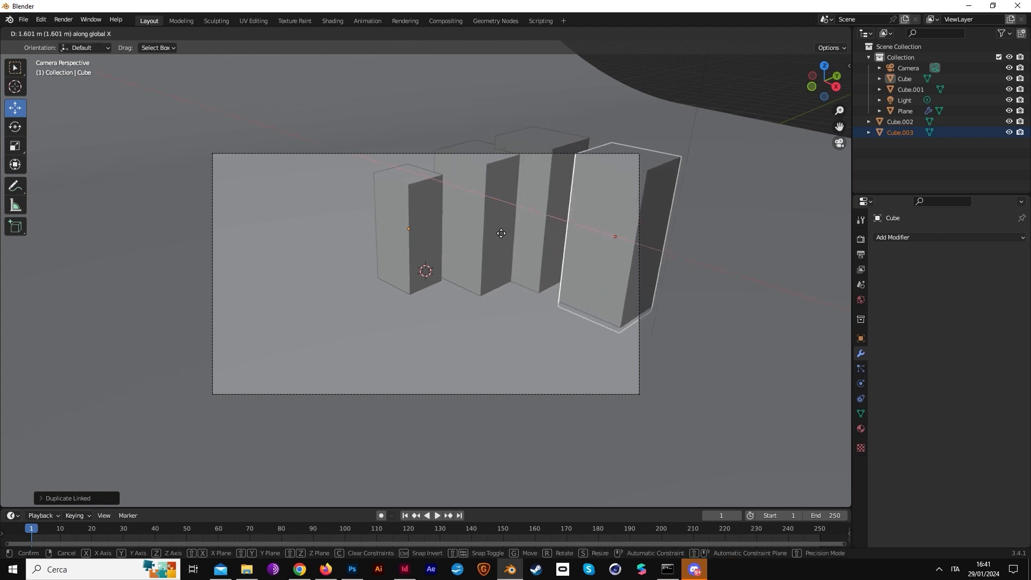
pyautogui.click(501, 233)
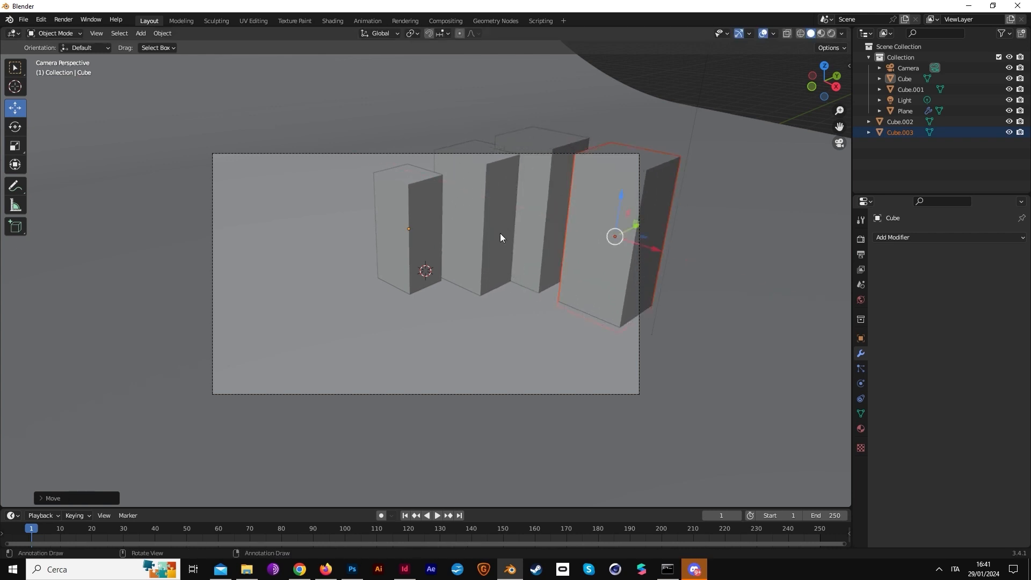
# Create another linked duplicate of the box and move it along the Y axis into the camera's foreground
pyautogui.hotkey('alt', 'd')
pyautogui.press('y')
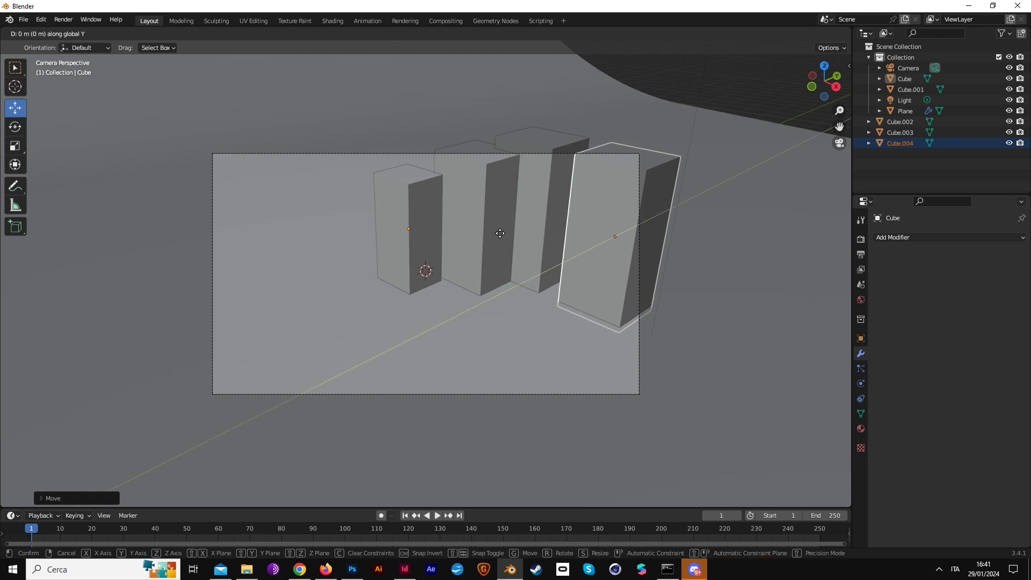
pyautogui.click(259, 307)
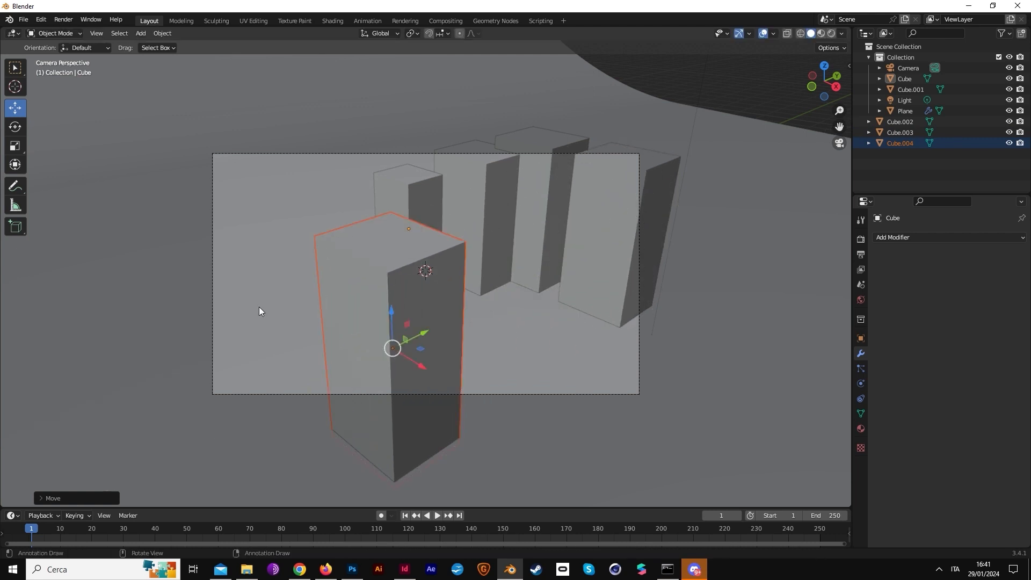
# Scale the foreground box up about 1.5 times and move it along the negative X axis, keeping it in front of the small box
pyautogui.press('s')
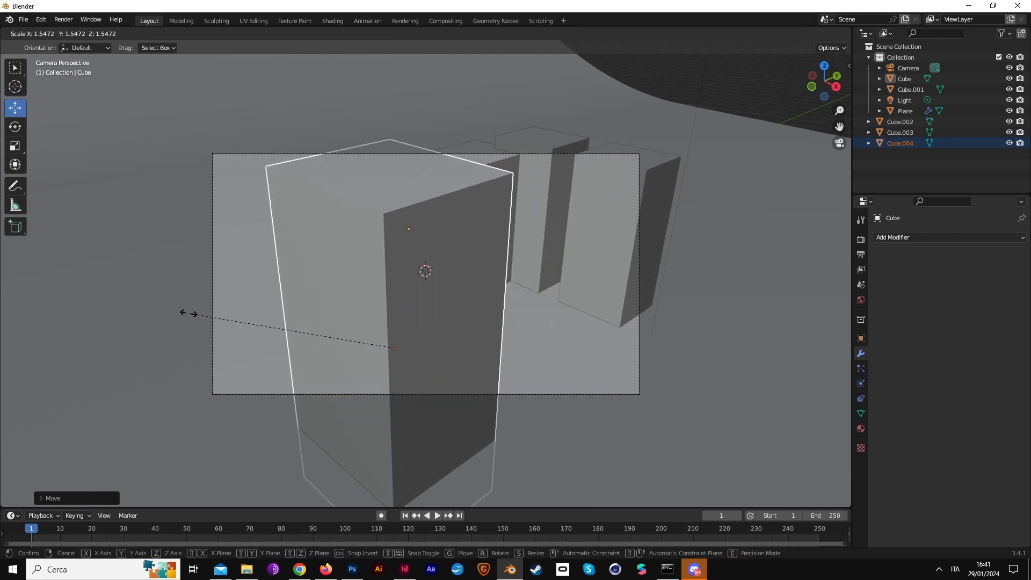
pyautogui.click(189, 317)
pyautogui.press('g')
pyautogui.press('x')
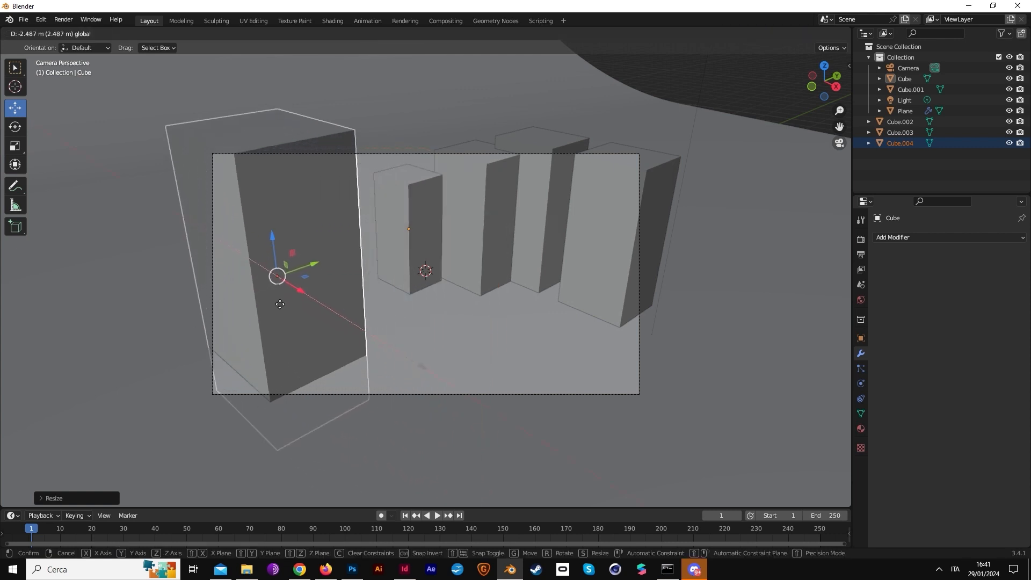
pyautogui.click(310, 310)
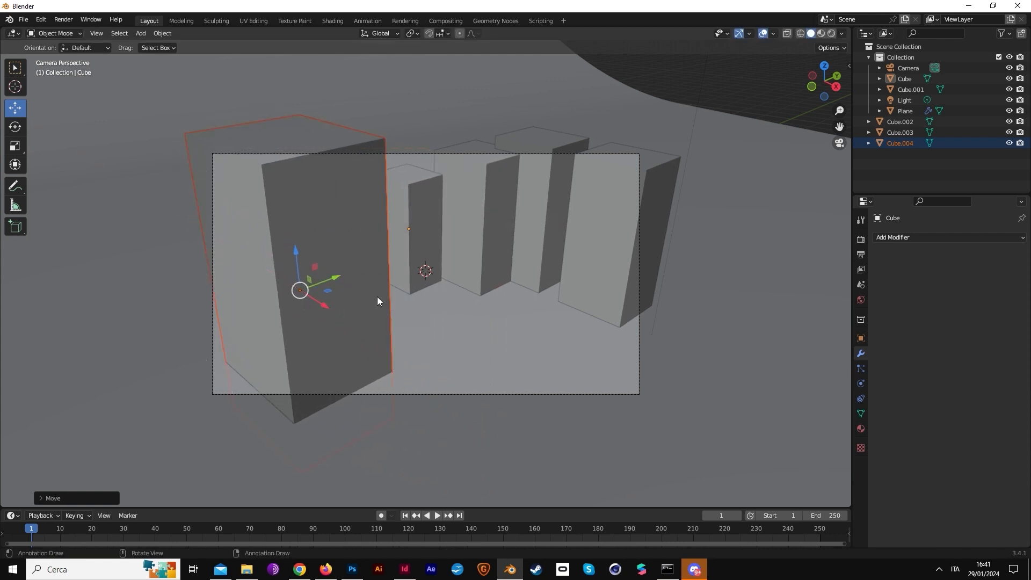
# Shift the smallest box slightly along the negative Y axis and push its neighbouring box back along the X axis
pyautogui.click(453, 239)
pyautogui.click(428, 250)
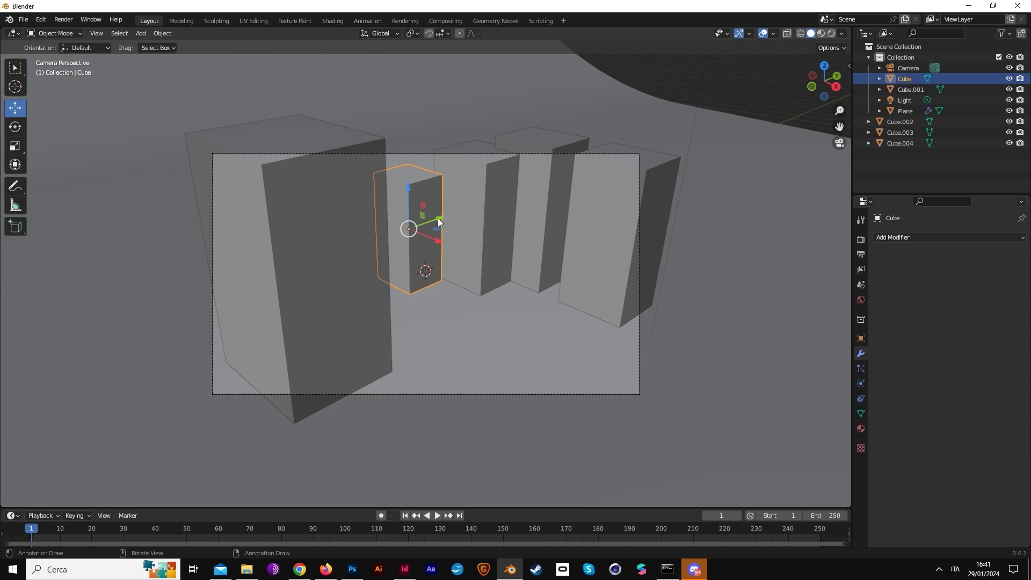
pyautogui.moveTo(438, 221); pyautogui.dragTo(432, 222)
pyautogui.click(494, 301)
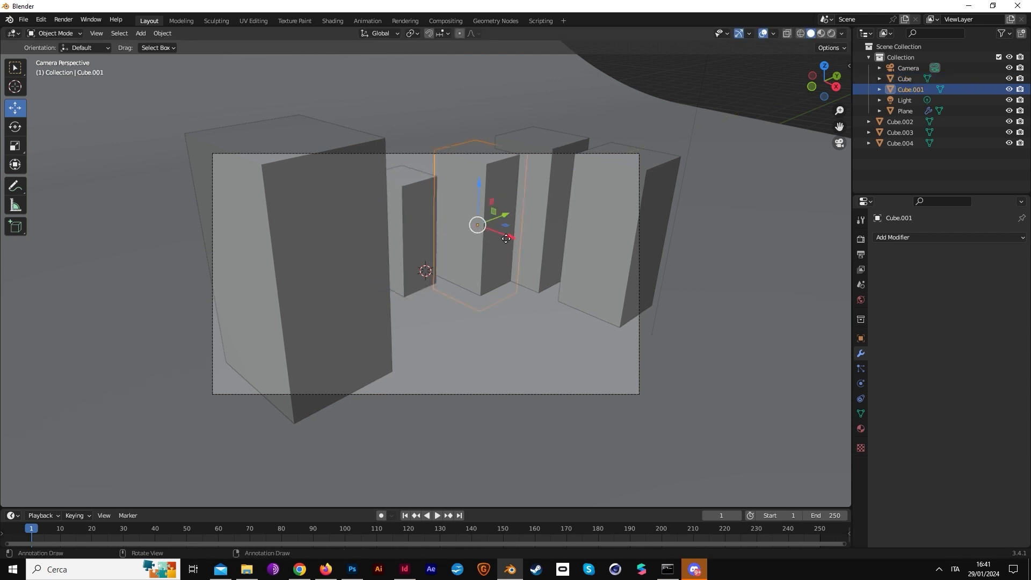
pyautogui.moveTo(506, 238); pyautogui.dragTo(459, 194)
# Split the 3D viewport into two side-by-side views and set one of them to the camera view
pyautogui.click(506, 171)
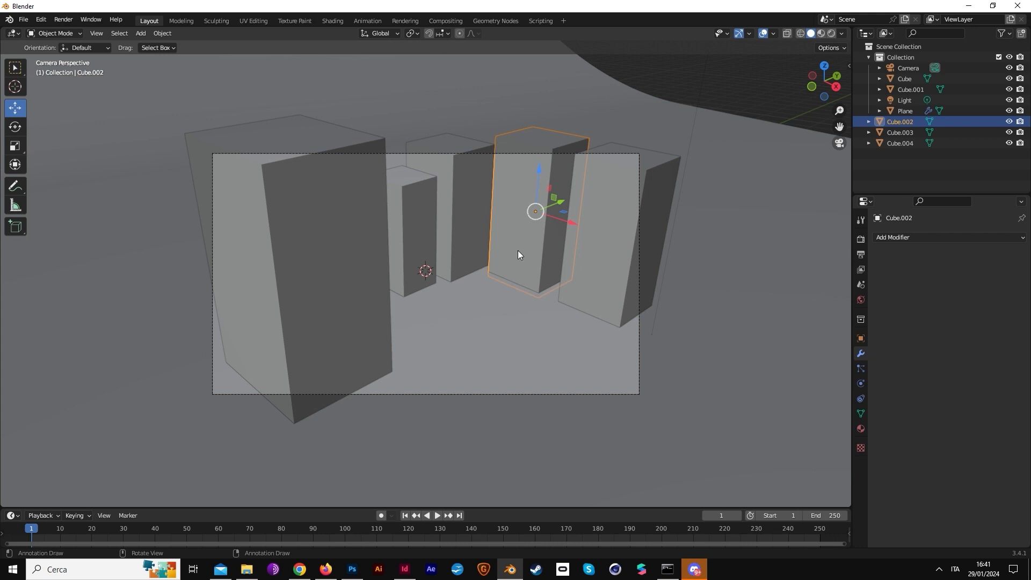
pyautogui.moveTo(520, 250); pyautogui.dragTo(486, 253, button='middle')
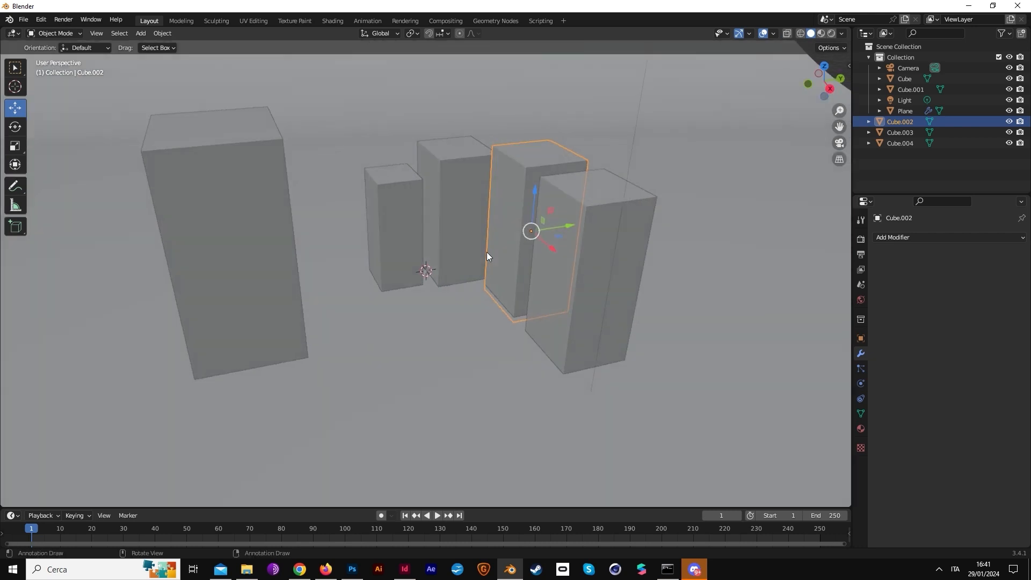
pyautogui.scroll(-6, 486, 252)
pyautogui.click(367, 272)
pyautogui.moveTo(367, 272); pyautogui.dragTo(772, 109, button='middle')
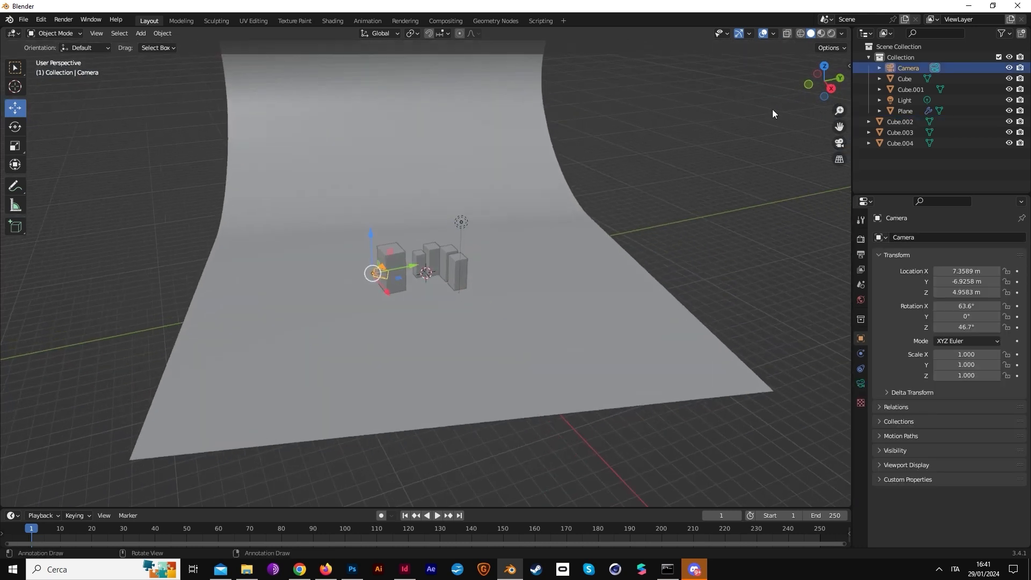
pyautogui.moveTo(848, 26); pyautogui.dragTo(524, 177)
pyautogui.click(718, 326)
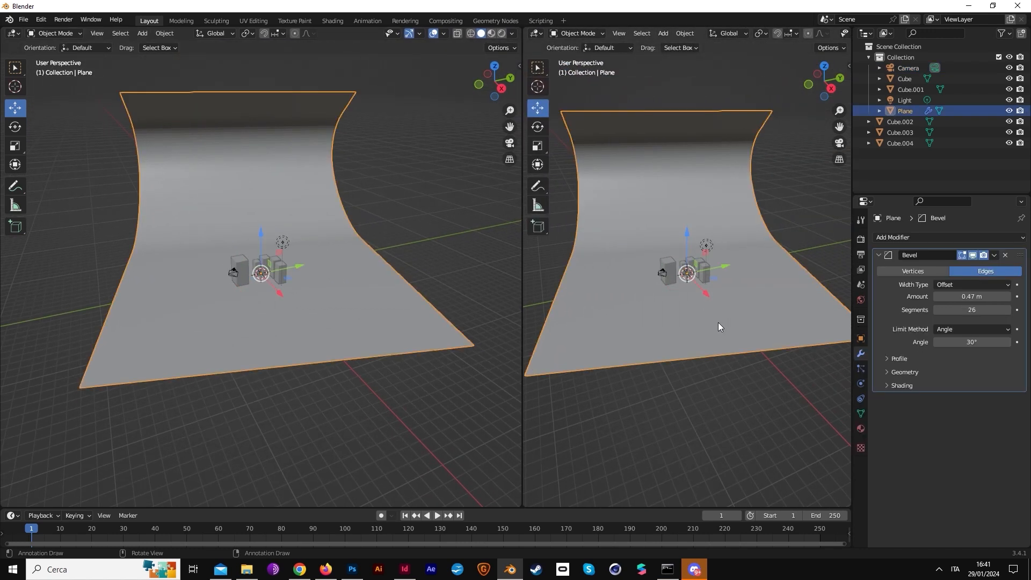
pyautogui.press('KP_0')
# Shorten the camera's focal length to fit the whole foreground box in the frame, keeping Eevee as the render engine
pyautogui.click(231, 271)
pyautogui.scroll(8, 242, 252)
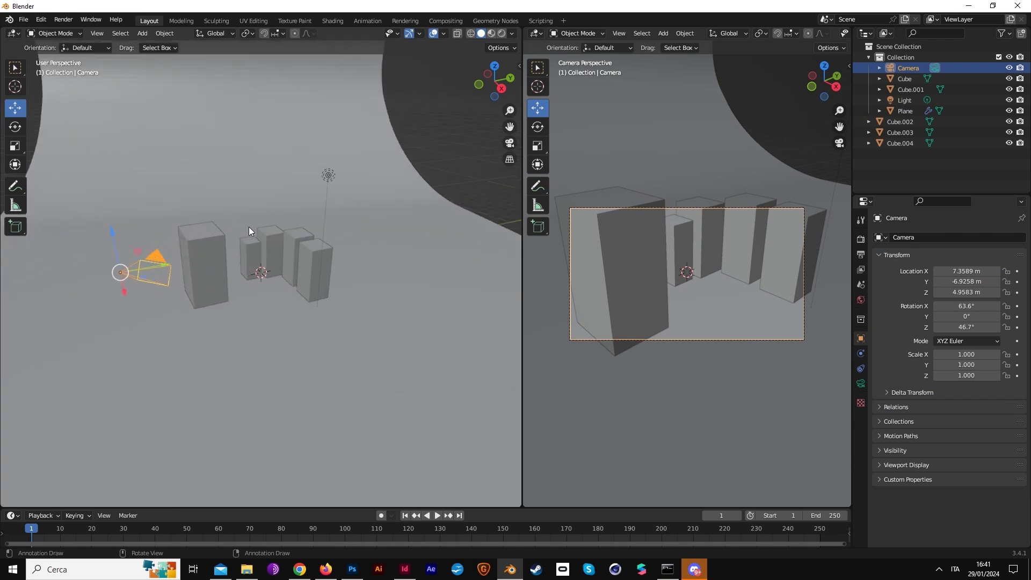
pyautogui.click(860, 239)
pyautogui.click(970, 237)
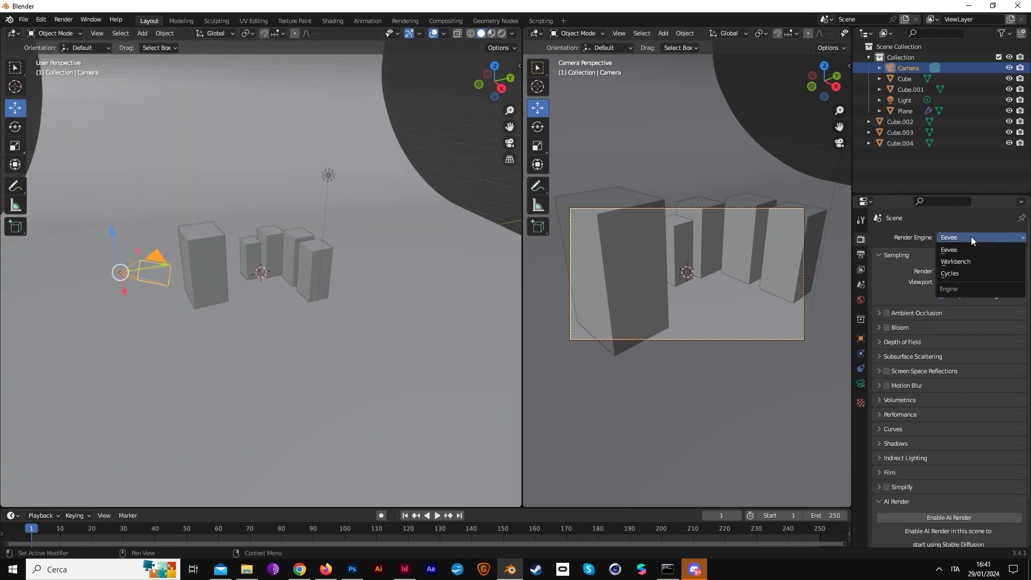
pyautogui.click(960, 237)
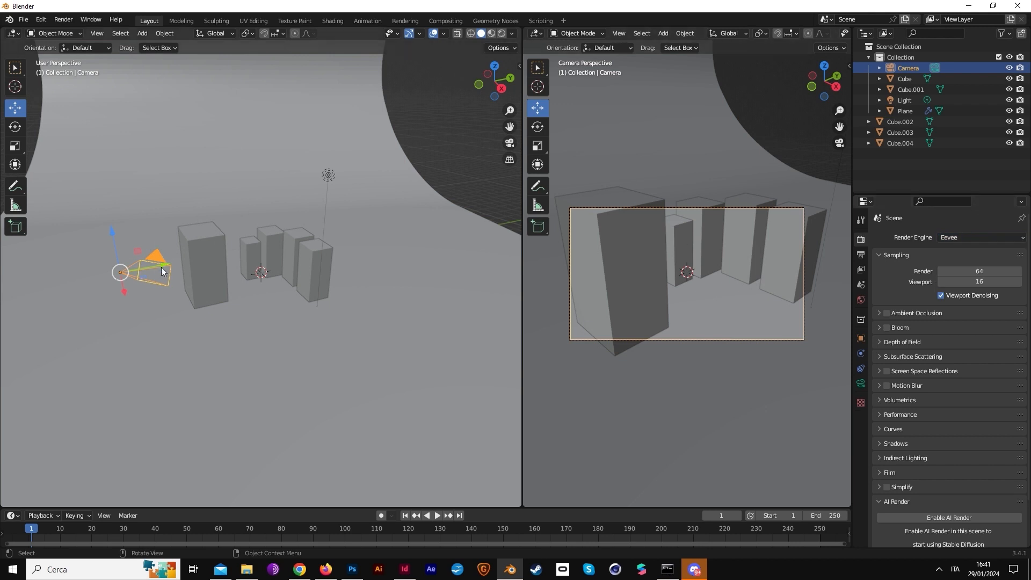
pyautogui.press('r')
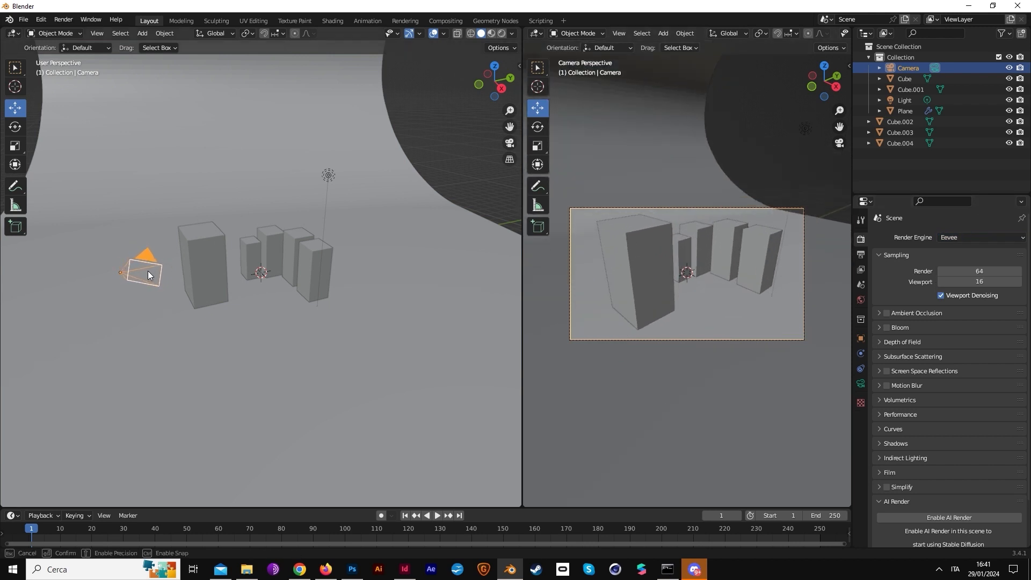
pyautogui.click(149, 275)
# Move the curved backdrop about 3.2 m along the Y axis, away from the camera
pyautogui.click(836, 272)
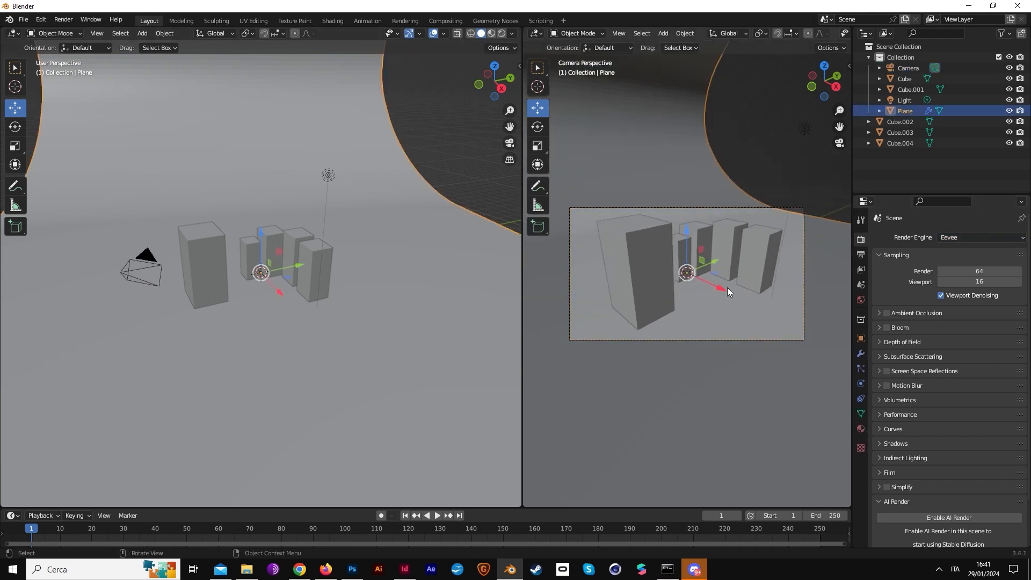
pyautogui.moveTo(713, 262)
pyautogui.mouseDown()
pyautogui.moveTo(753, 245)
pyautogui.moveTo(703, 250)
pyautogui.mouseUp()
# Duplicate the smallest box along the X axis into the camera's foreground and scale the copy up about 2.2 times
pyautogui.click(681, 270)
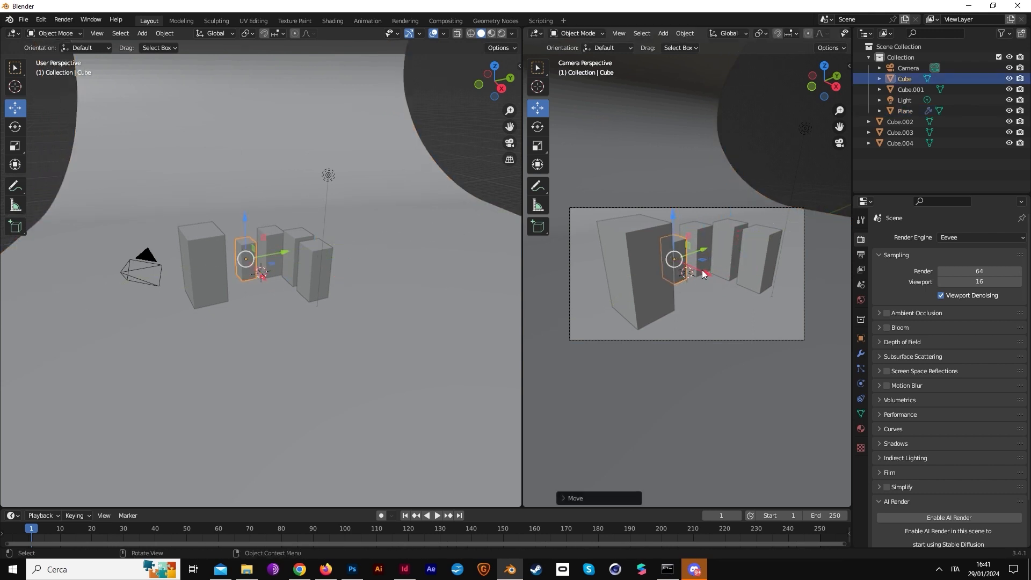
pyautogui.hotkey('shift', 'd')
pyautogui.press('x')
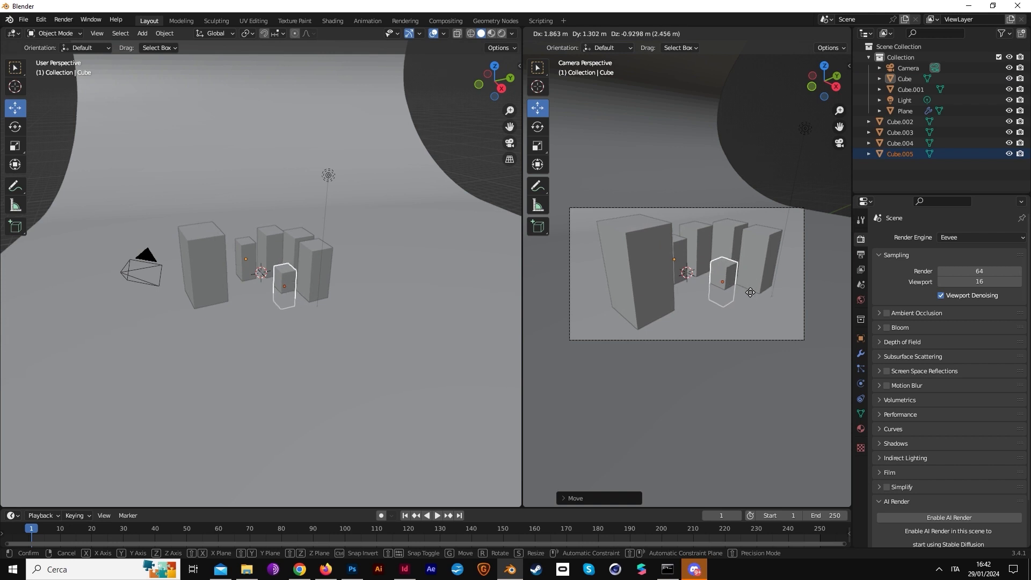
pyautogui.click(810, 327)
pyautogui.press('s')
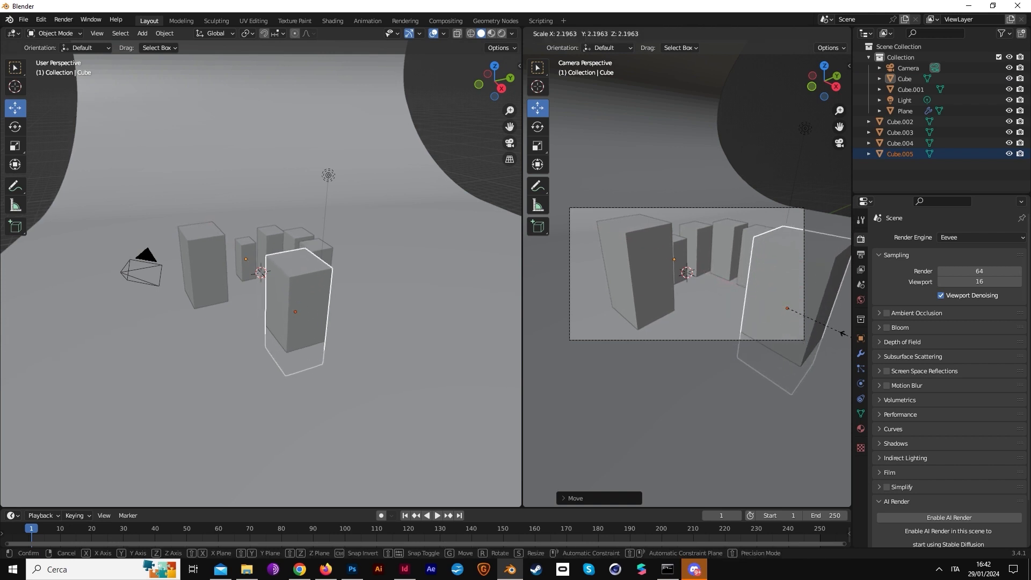
pyautogui.click(531, 335)
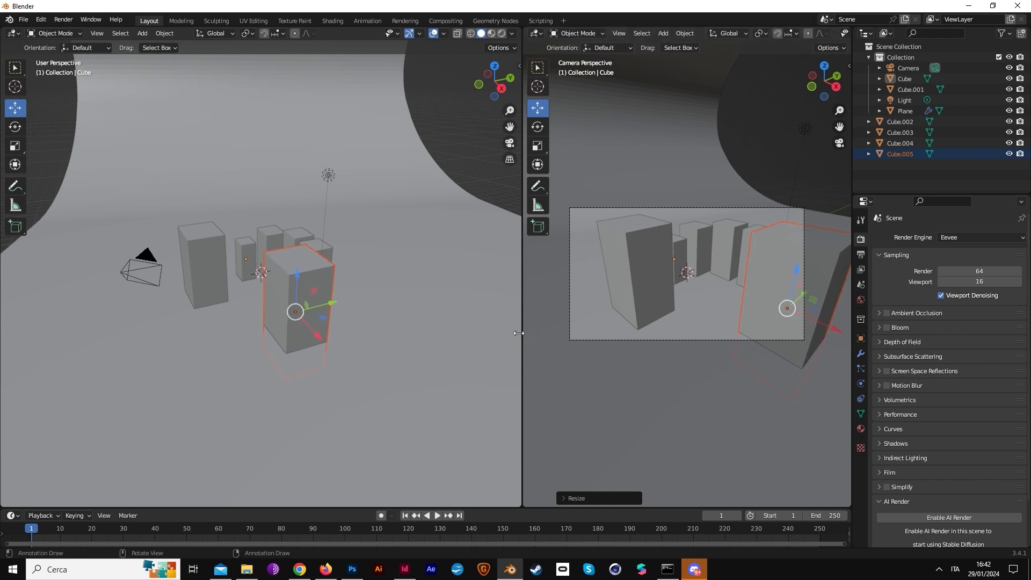
# Stretch the middle box of the back row along the Z axis by about 2.3 times to form a tall tower
pyautogui.click(712, 315)
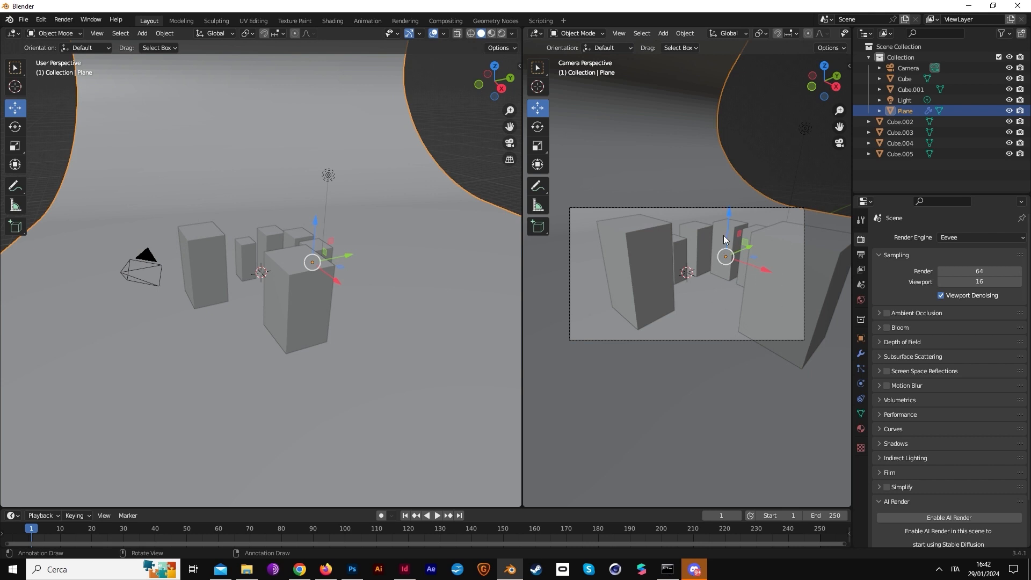
pyautogui.click(737, 223)
pyautogui.moveTo(733, 207); pyautogui.dragTo(731, 204)
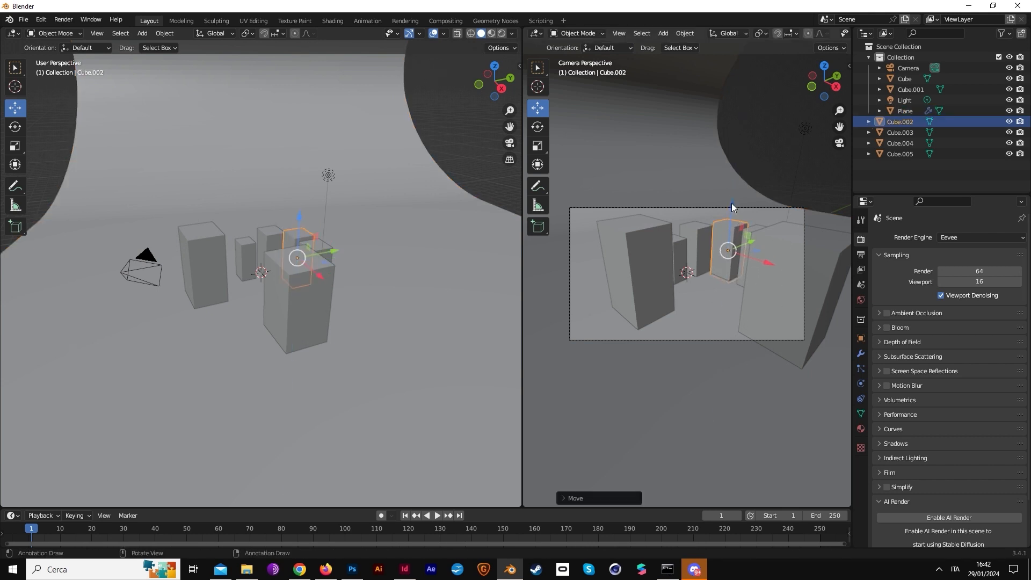
pyautogui.press('s')
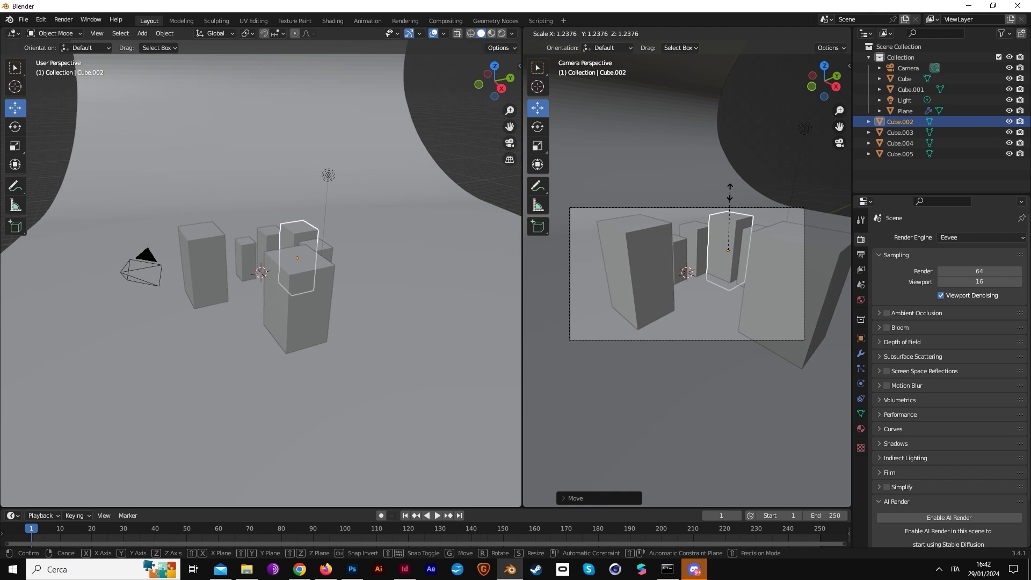
pyautogui.press('y')
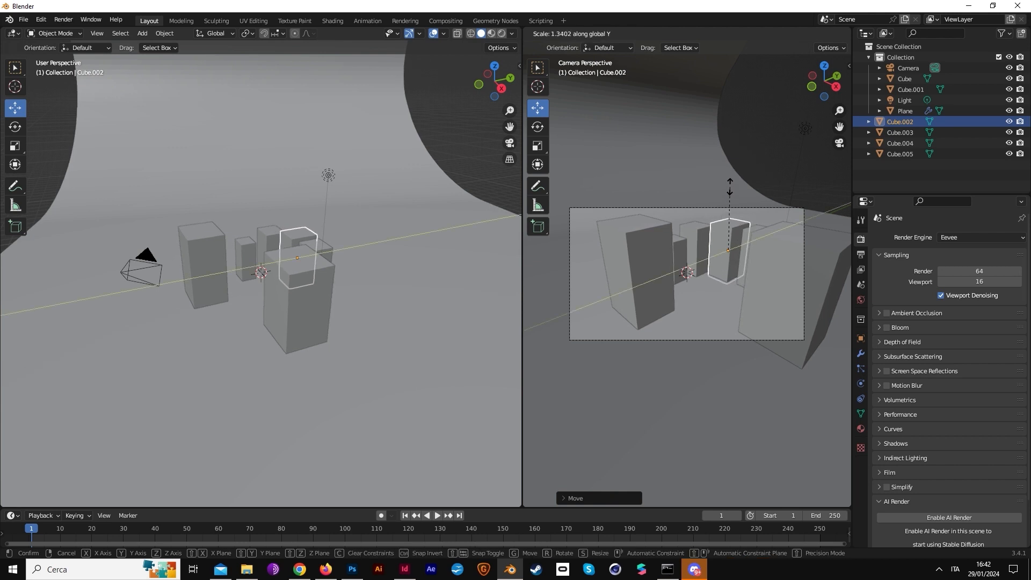
pyautogui.press('x')
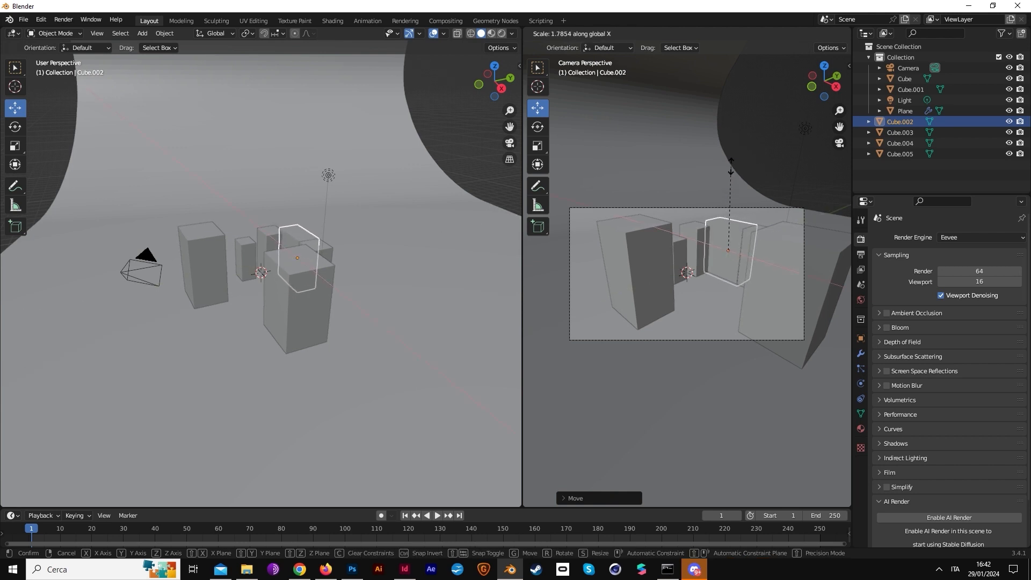
pyautogui.press('z')
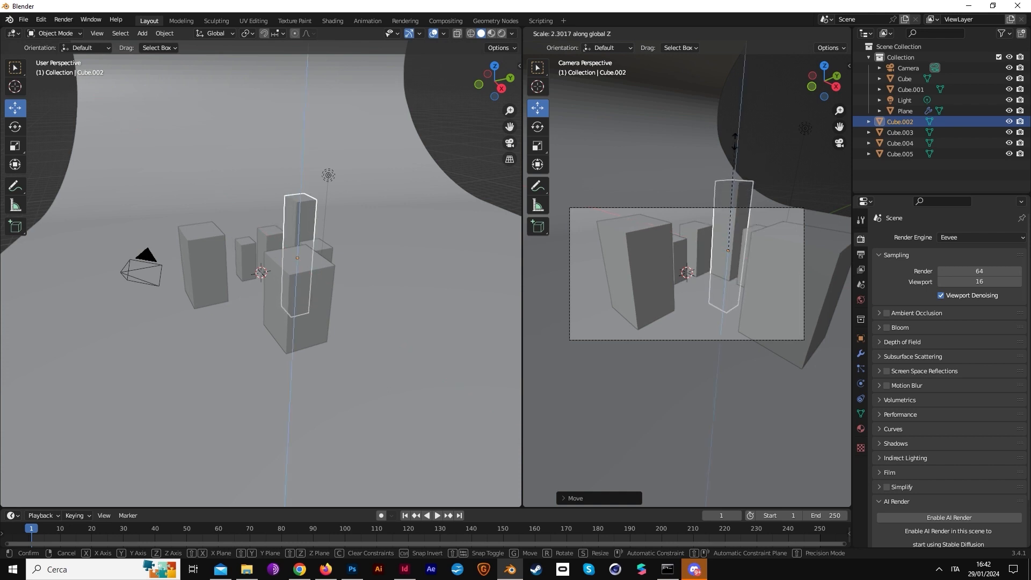
pyautogui.click(736, 134)
# Render the camera view to examine the lighting and shadows on the boxes, and close the render result
pyautogui.click(735, 353)
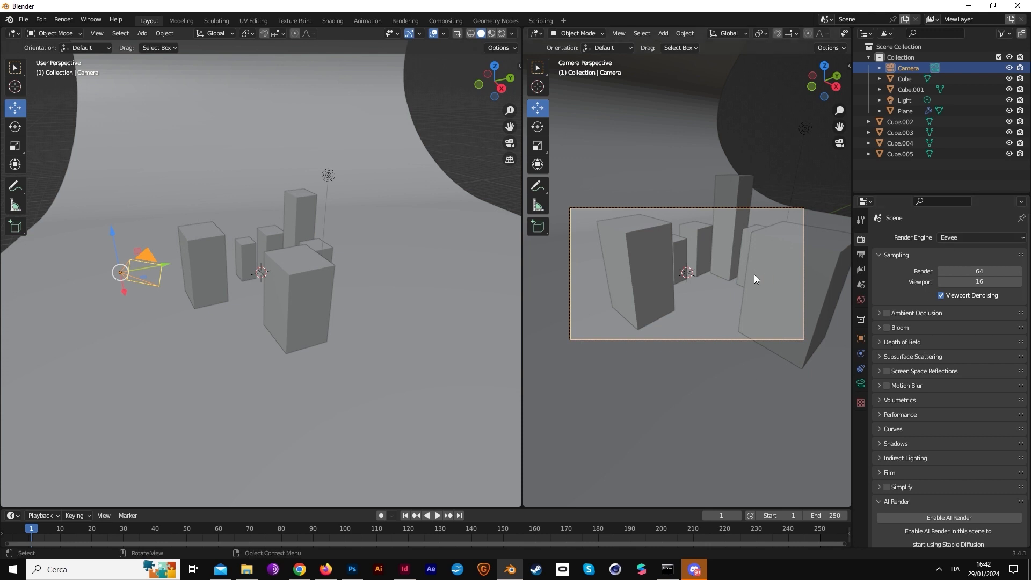
pyautogui.press('F12')
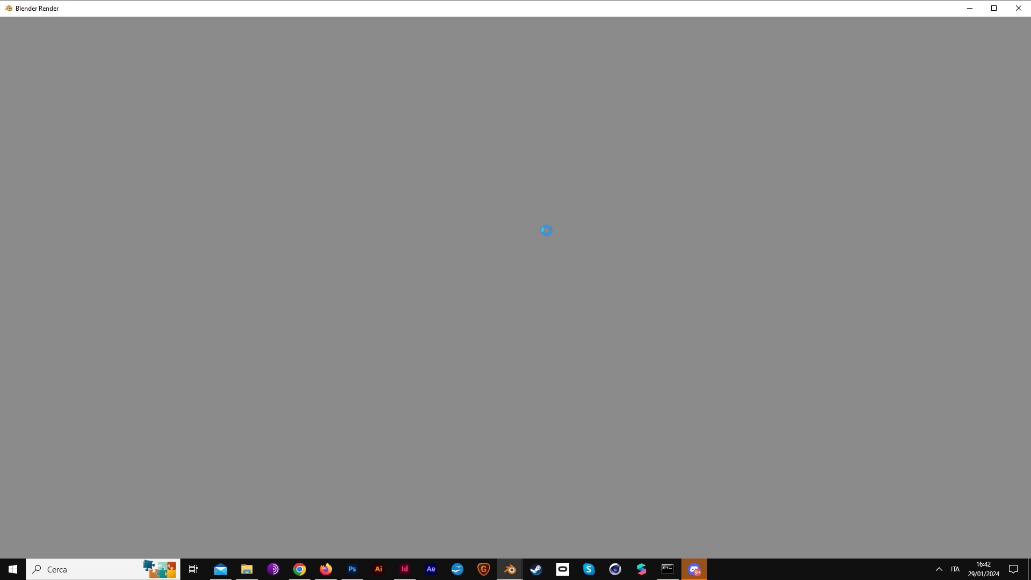
pyautogui.scroll(-3, 547, 230)
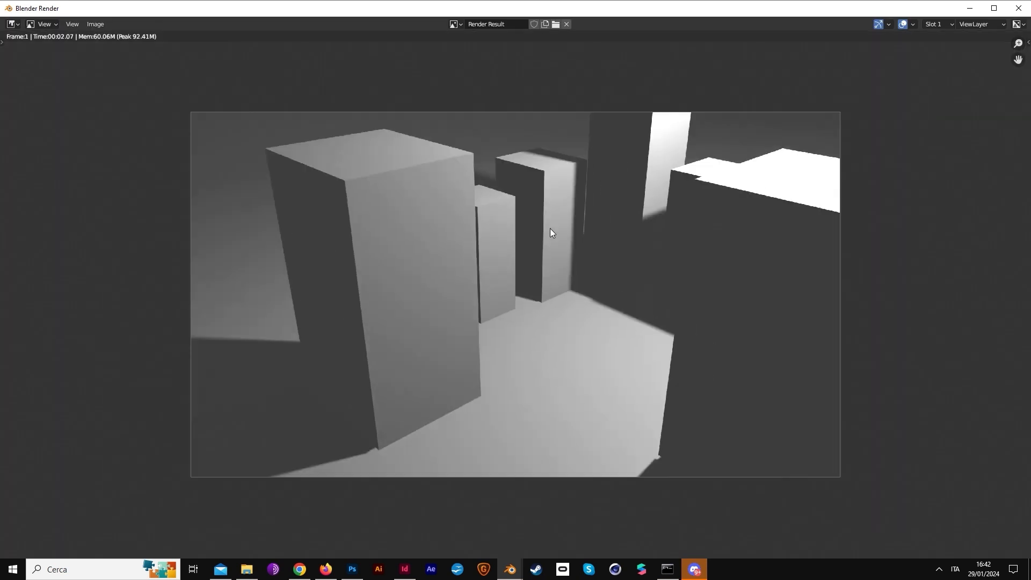
pyautogui.click(1018, 8)
# Change the scene light's type from Point to Area
pyautogui.click(328, 176)
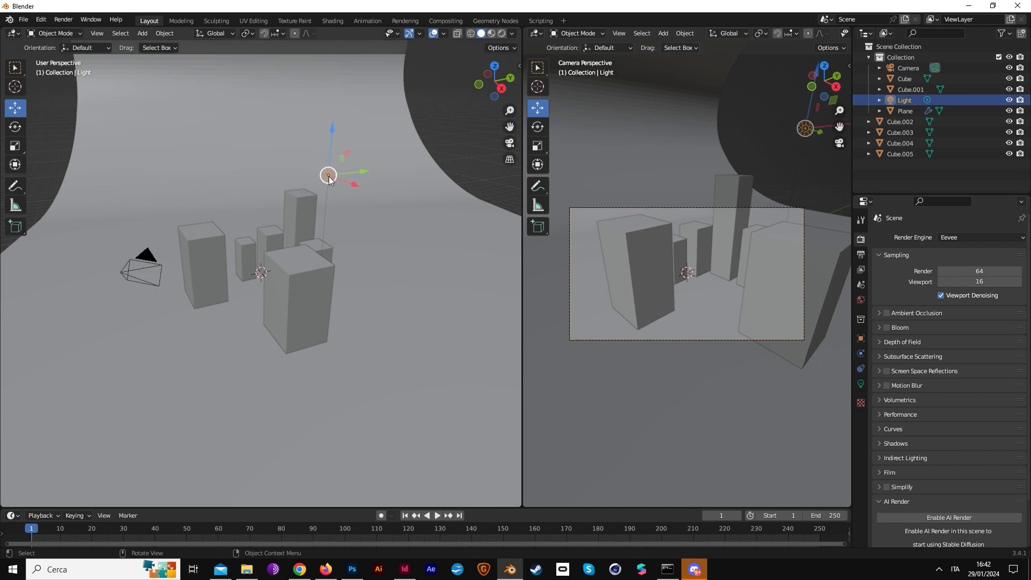
pyautogui.rightClick(326, 176)
pyautogui.click(861, 369)
pyautogui.click(860, 383)
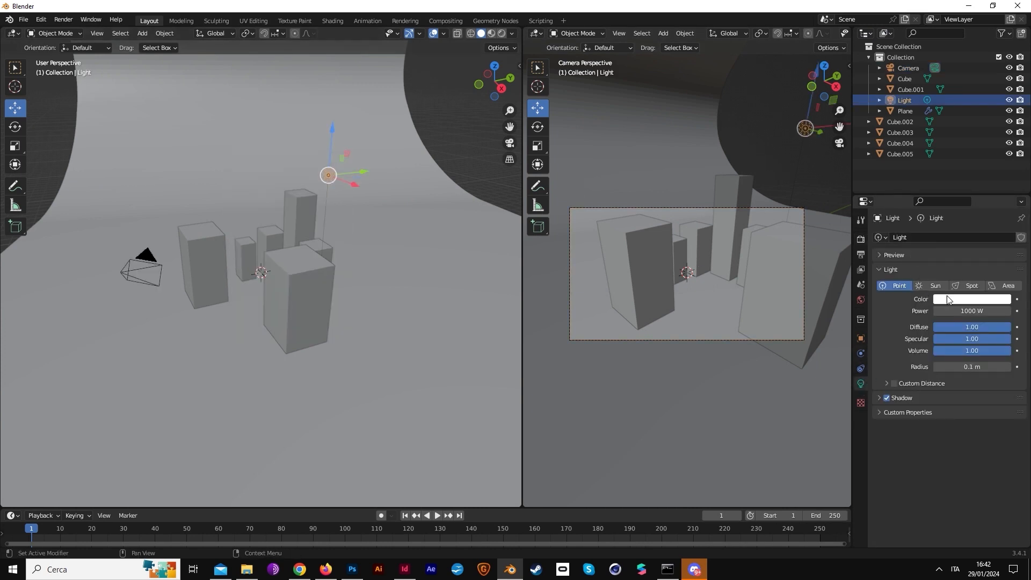
pyautogui.click(1004, 285)
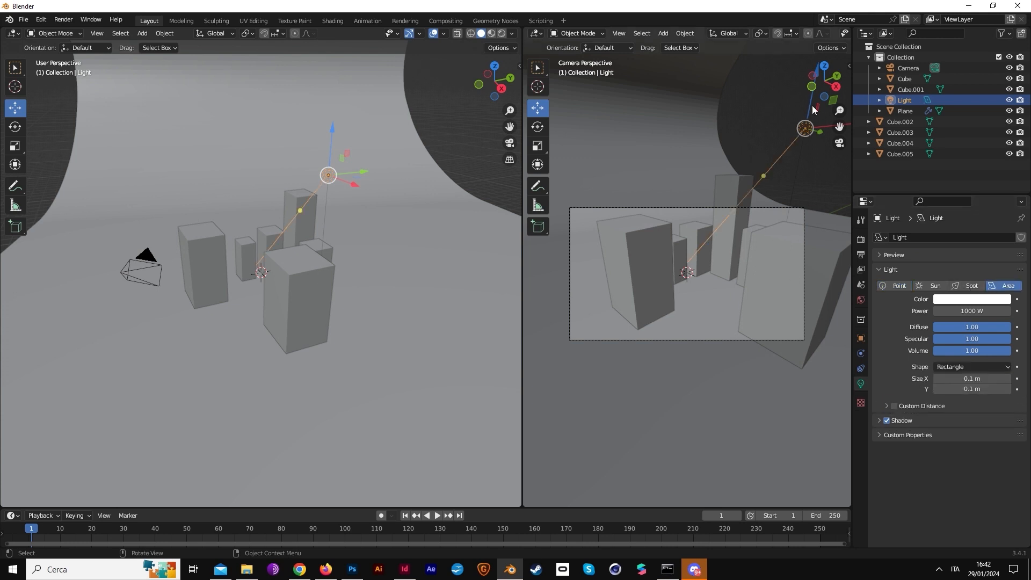
# Collapse the transform properties in the camera viewport's sidebar and switch that viewport to Rendered shading
pyautogui.click(849, 65)
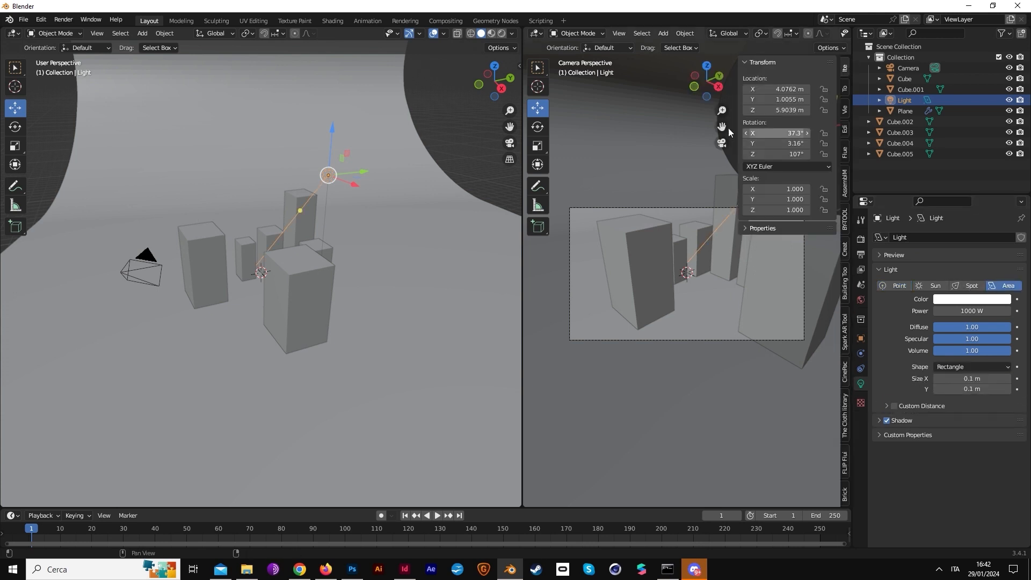
pyautogui.click(676, 102)
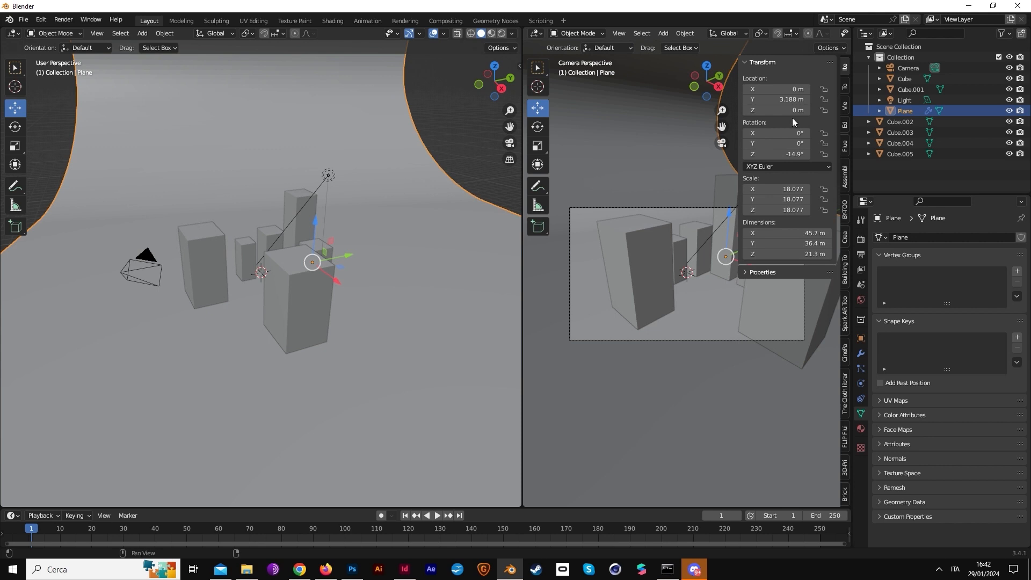
pyautogui.click(747, 62)
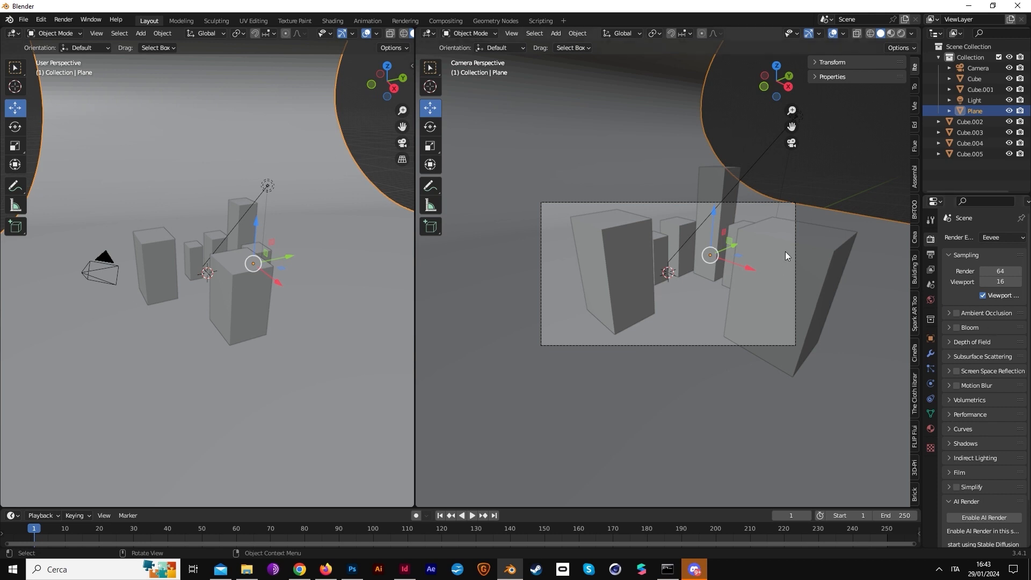
pyautogui.click(843, 36)
pyautogui.click(901, 33)
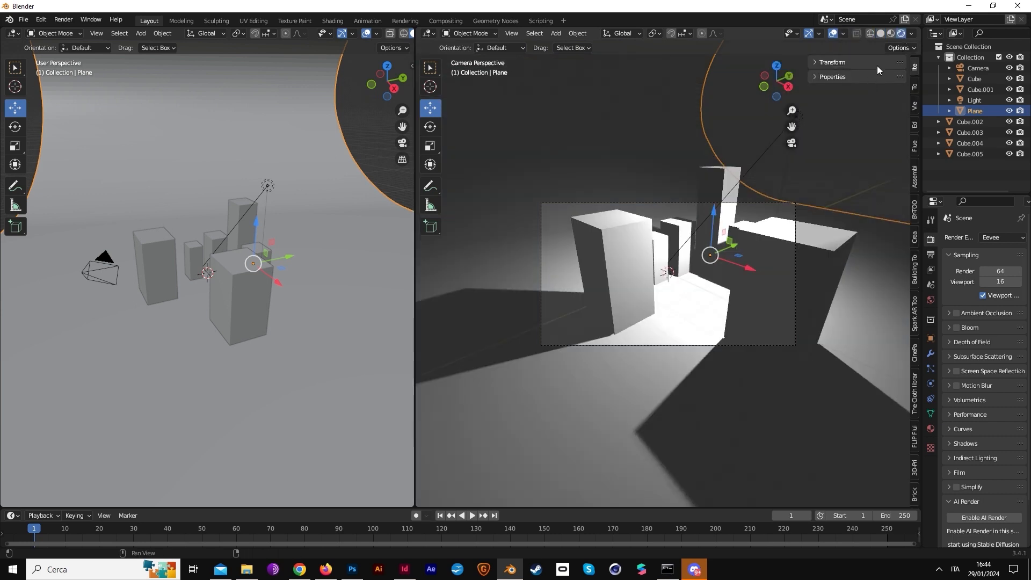
# Move the area light about 4.7 m in the negative Y direction, over the boxes nearest the camera
pyautogui.click(267, 185)
pyautogui.press('g')
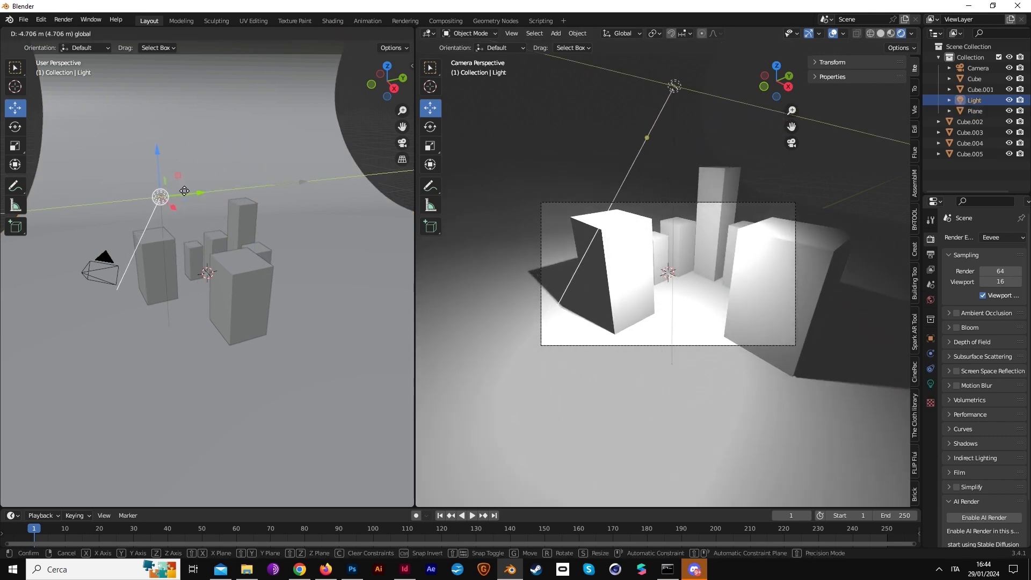
pyautogui.click(184, 190)
# Tint the area light pale purple with hue 0.754 and saturation 0.411, and lower its power
pyautogui.click(930, 384)
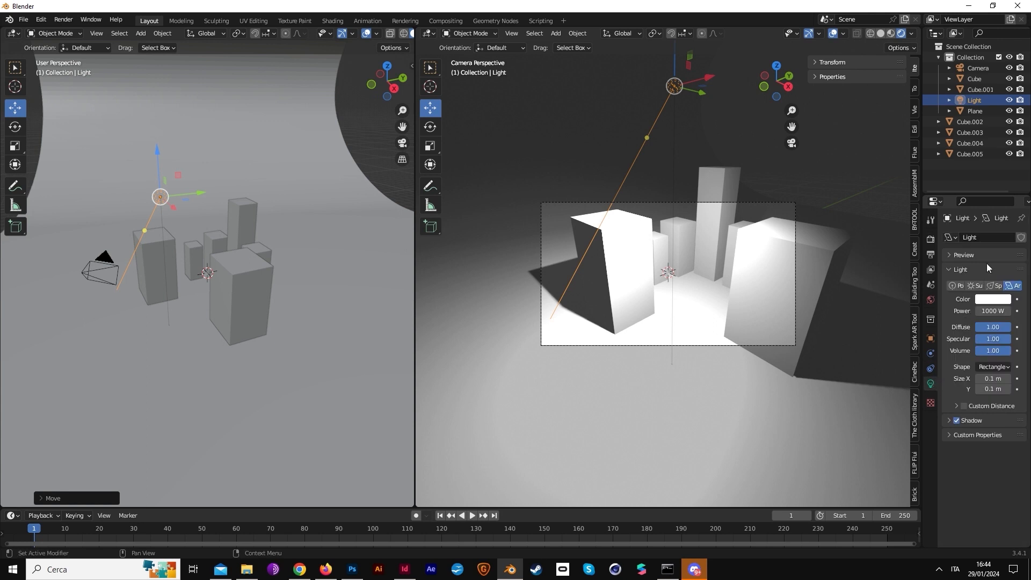
pyautogui.click(996, 300)
pyautogui.moveTo(957, 195)
pyautogui.mouseDown()
pyautogui.moveTo(964, 180)
pyautogui.moveTo(965, 189)
pyautogui.mouseUp()
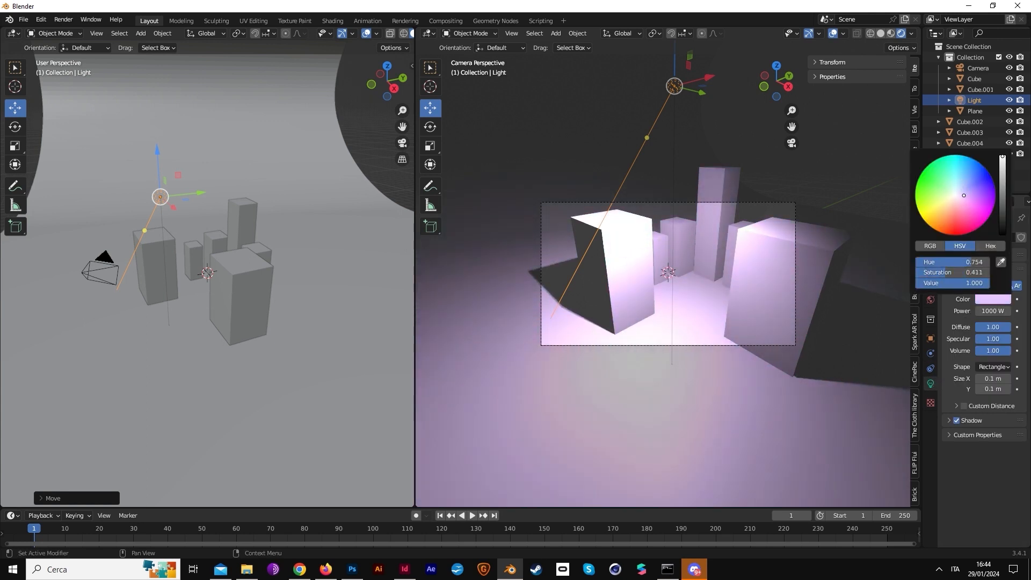
pyautogui.click(989, 309)
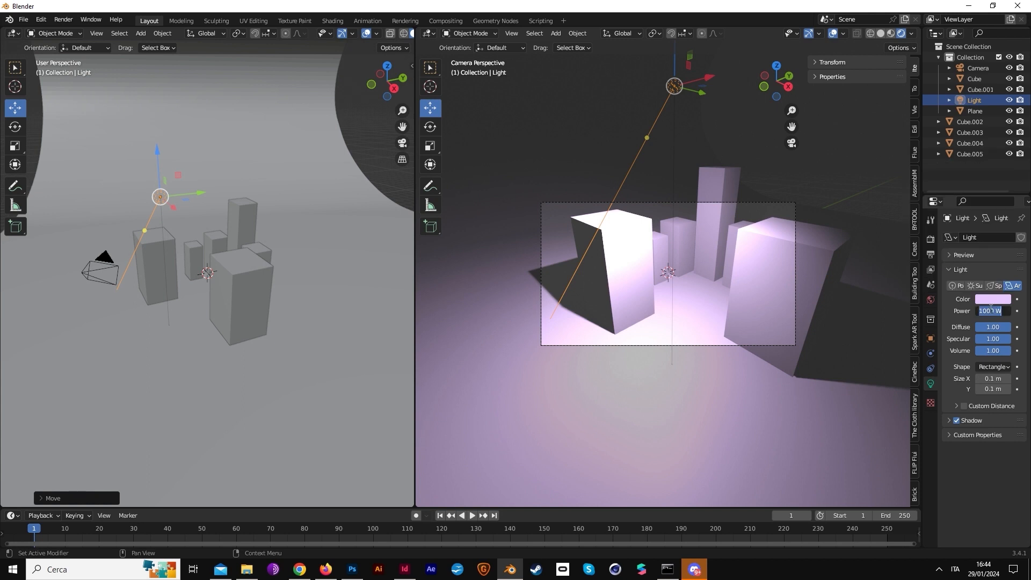
pyautogui.write('100')
pyautogui.press('Return')
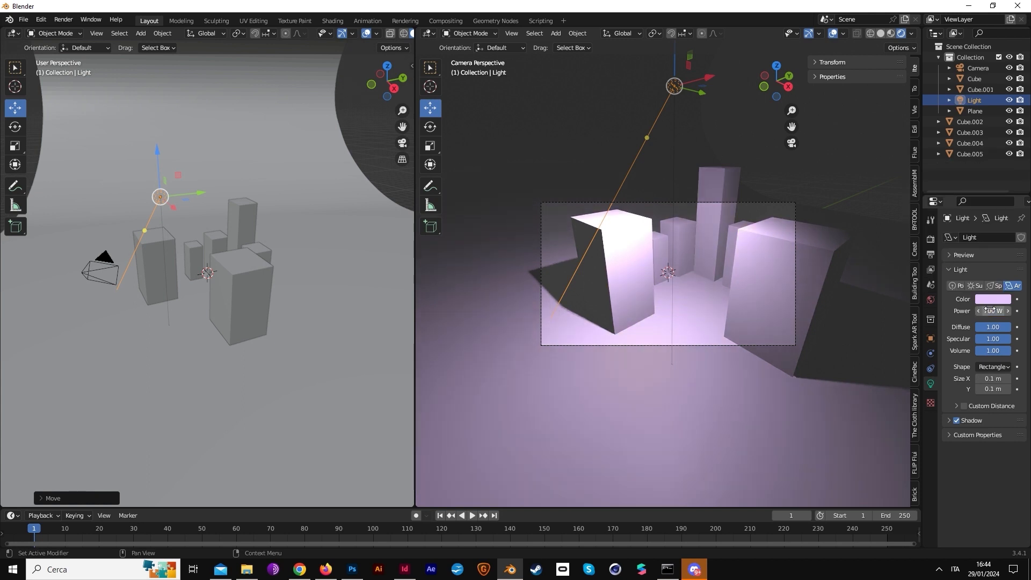
# Enable Ambient Occlusion for the Eevee render, set its distance to 1.3 m and adjust the trace precision
pyautogui.click(930, 239)
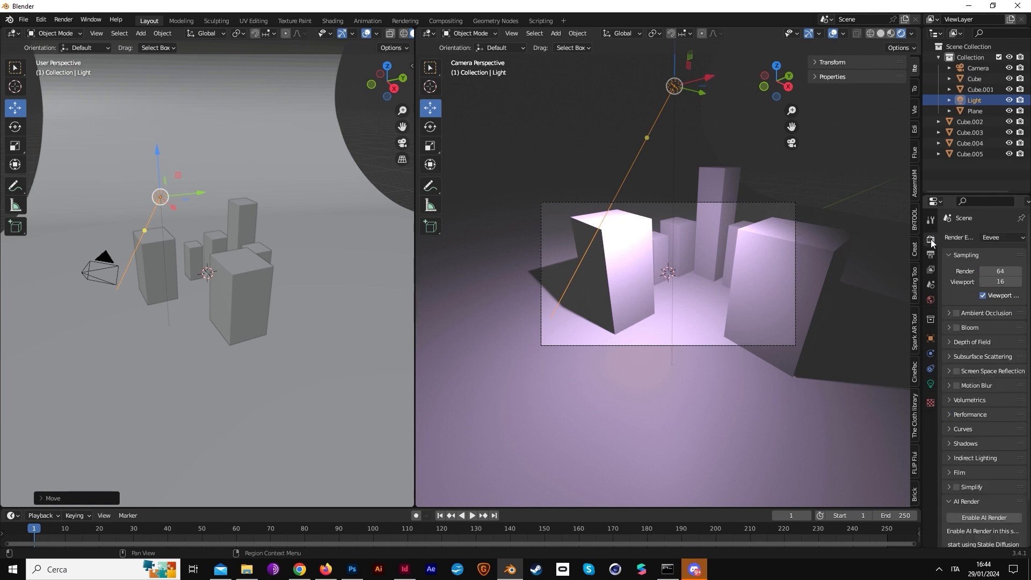
pyautogui.click(949, 314)
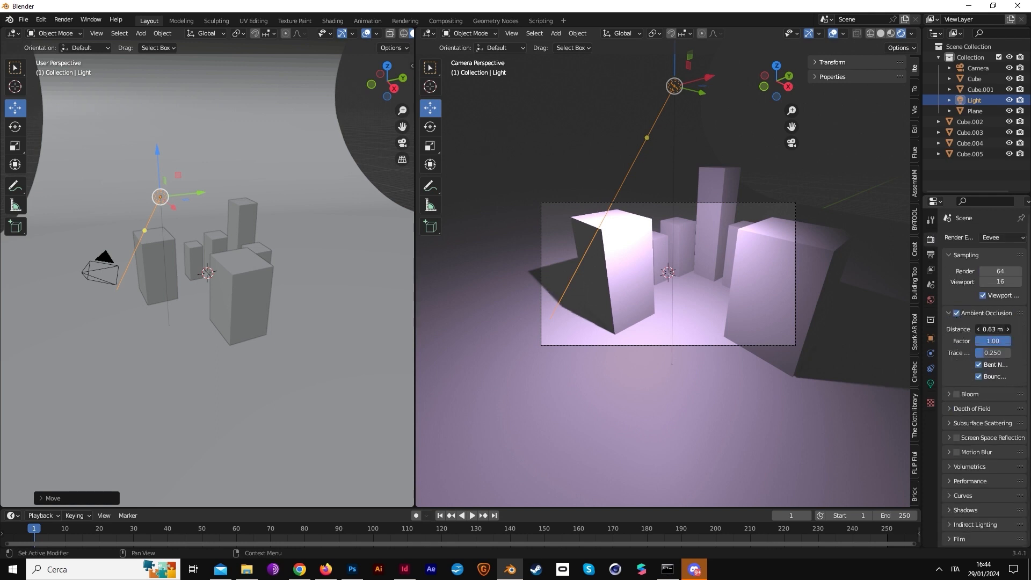
pyautogui.doubleClick(992, 329)
pyautogui.write('1.3')
pyautogui.press('Return')
pyautogui.doubleClick(994, 354)
pyautogui.moveTo(982, 353)
pyautogui.mouseDown()
pyautogui.moveTo(1010, 353)
pyautogui.moveTo(985, 353)
pyautogui.mouseUp()
# Render the camera view, show the whole picture and open the image commands for saving it
pyautogui.press('F12')
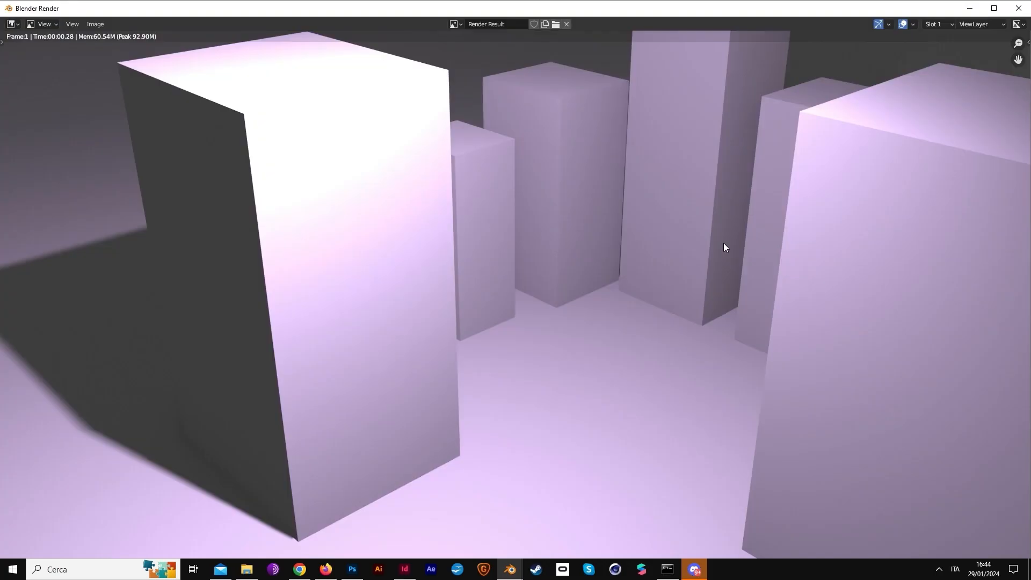
pyautogui.scroll(-2, 723, 243)
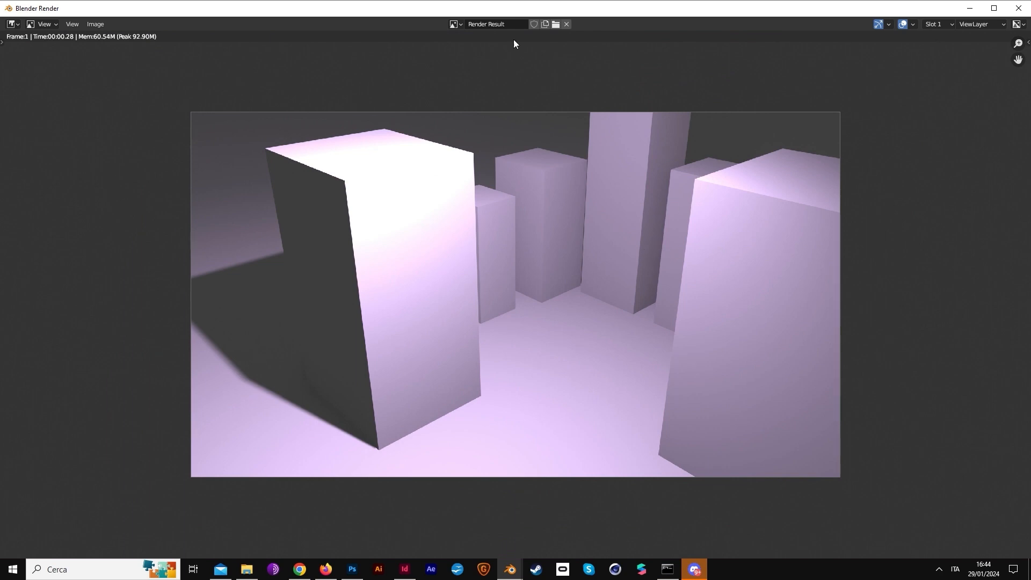
pyautogui.click(95, 26)
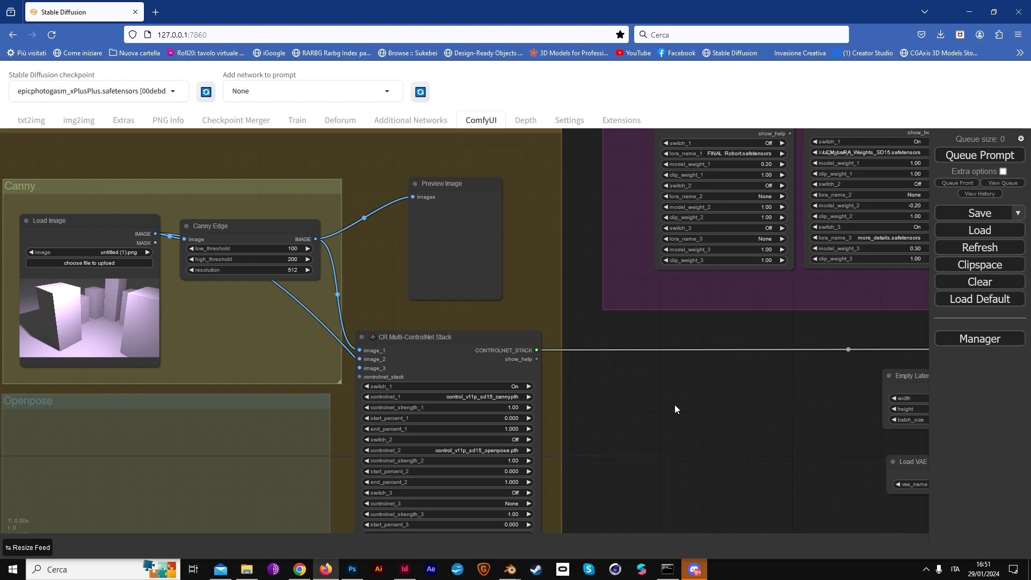
# In the ComfyUI workflow, set the side ratio of the Image Resize node in the FromImage group to 16:9
pyautogui.moveTo(675, 405); pyautogui.dragTo(306, 340)
pyautogui.scroll(-4, 306, 340)
pyautogui.scroll(5, 307, 338)
pyautogui.moveTo(327, 254); pyautogui.dragTo(360, 175)
pyautogui.scroll(8, 336, 316)
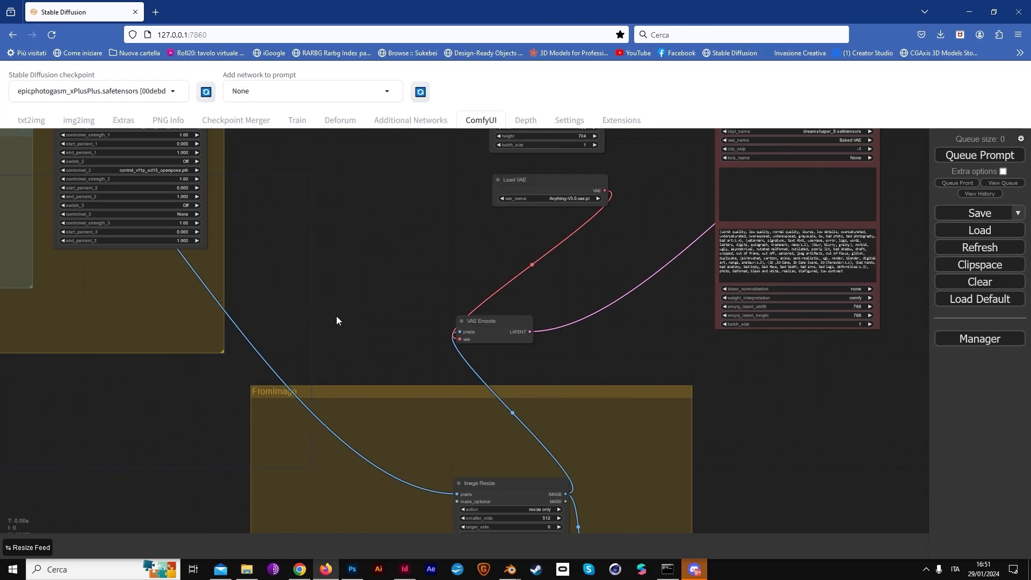
pyautogui.moveTo(354, 282); pyautogui.dragTo(271, 83)
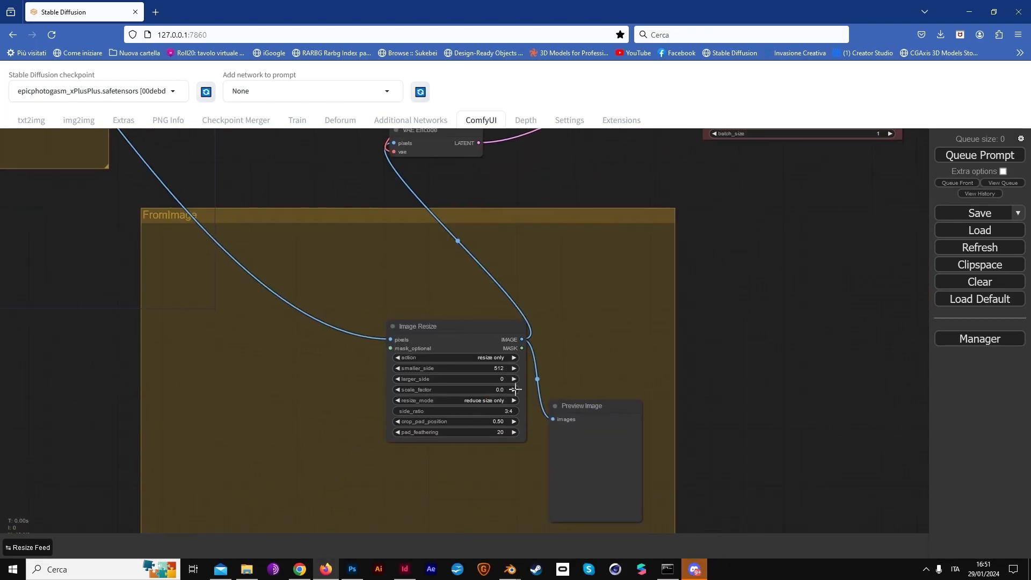
pyautogui.click(508, 410)
pyautogui.write('16')
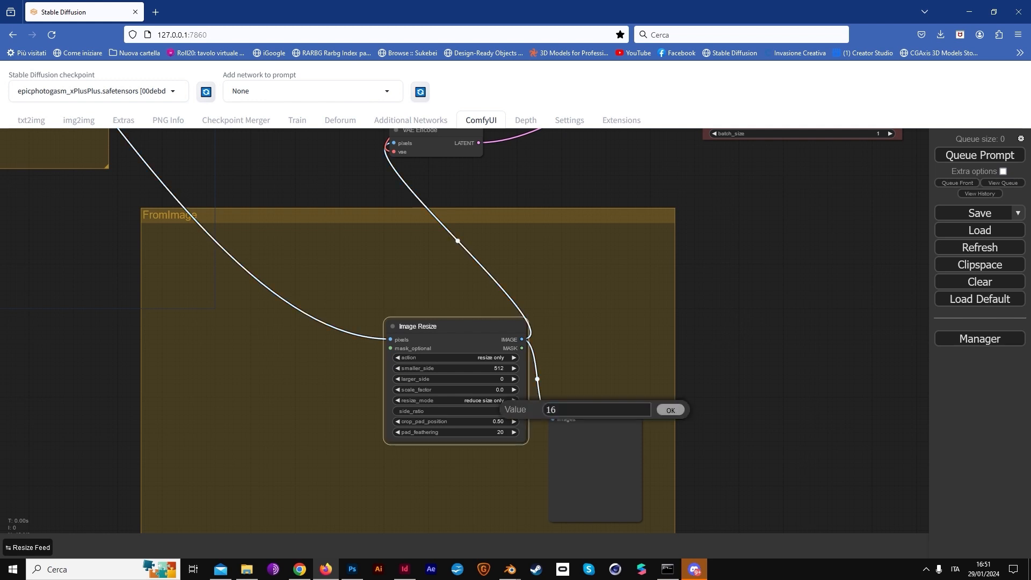
pyautogui.write(':9')
pyautogui.press('Return')
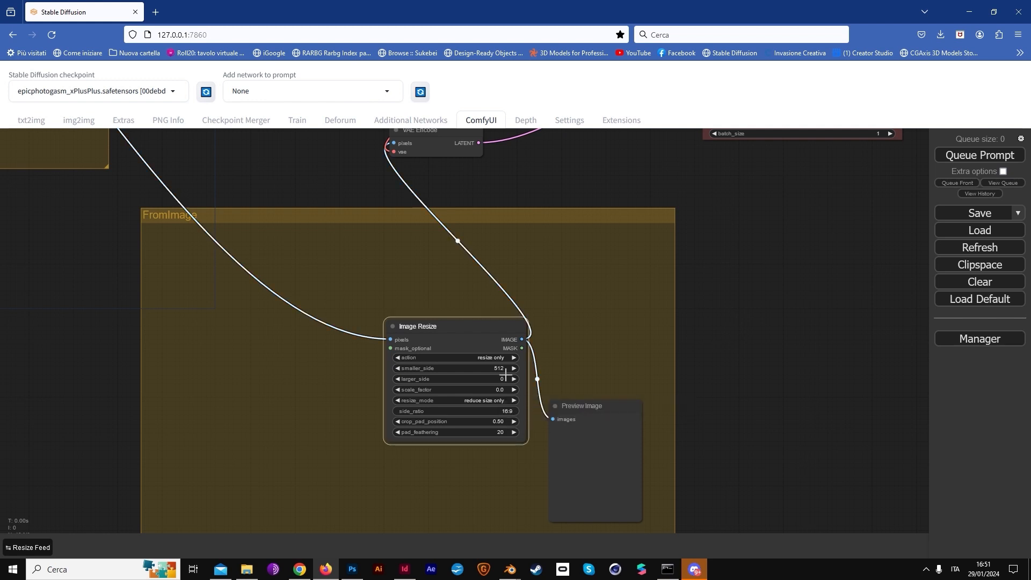
# Enter the positive prompt "futuristic cyberpunk city, neon lights and high buildings, hitech." in the Efficient Loader node
pyautogui.moveTo(501, 356); pyautogui.dragTo(500, 384)
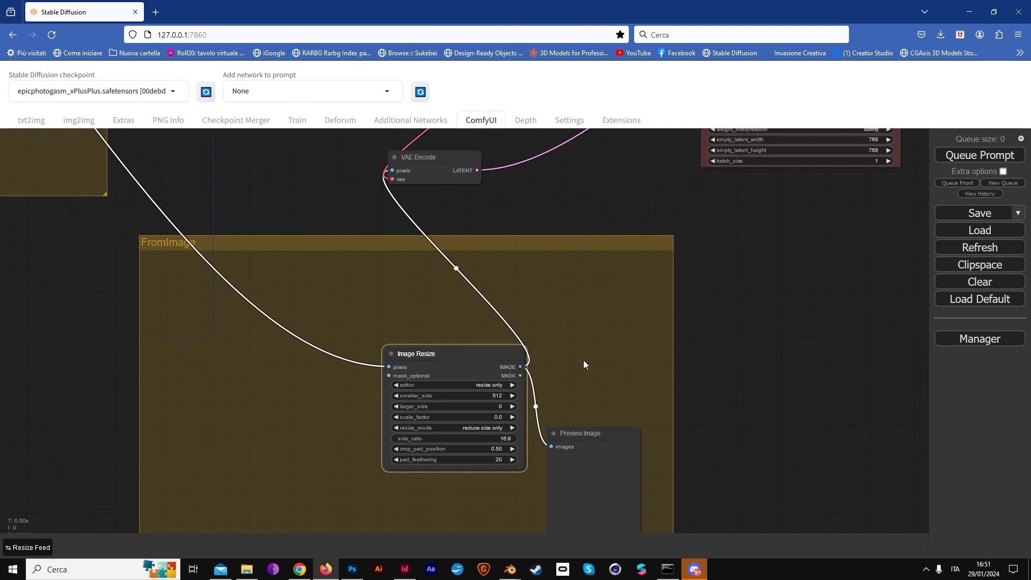
pyautogui.moveTo(583, 360); pyautogui.dragTo(454, 455)
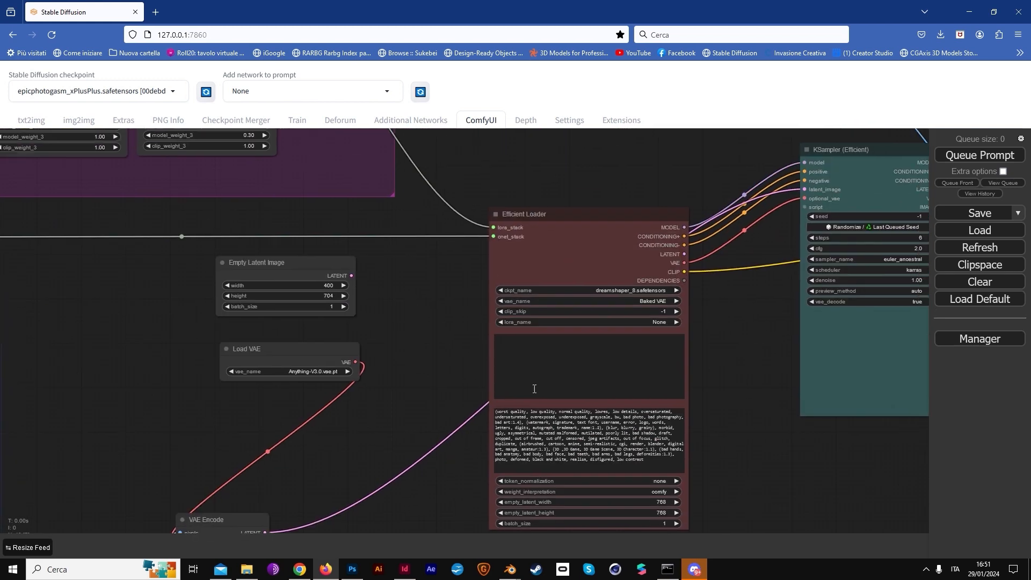
pyautogui.moveTo(413, 324); pyautogui.dragTo(404, 372)
pyautogui.click(564, 398)
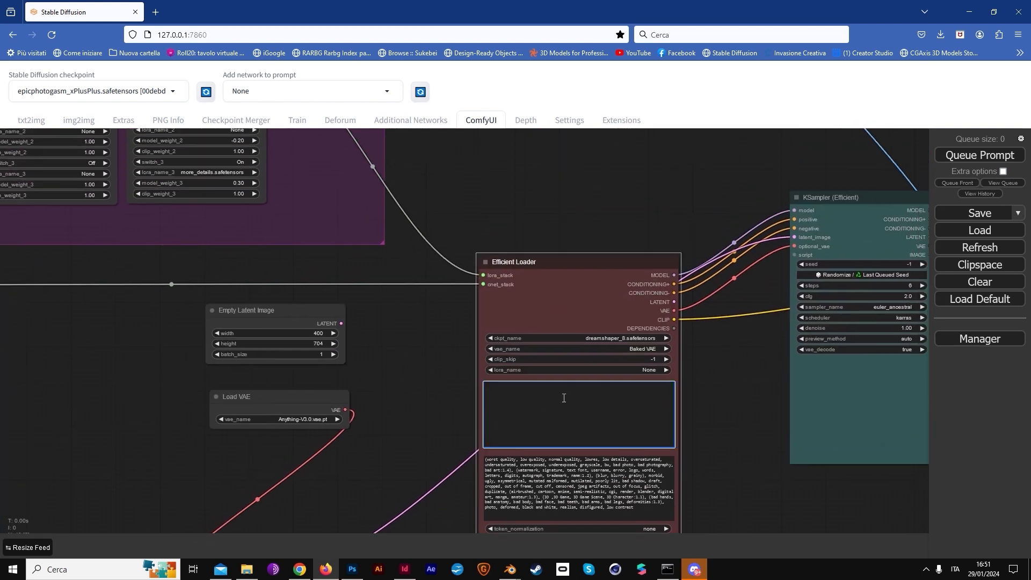
pyautogui.write('futuristic cyberpunk city,')
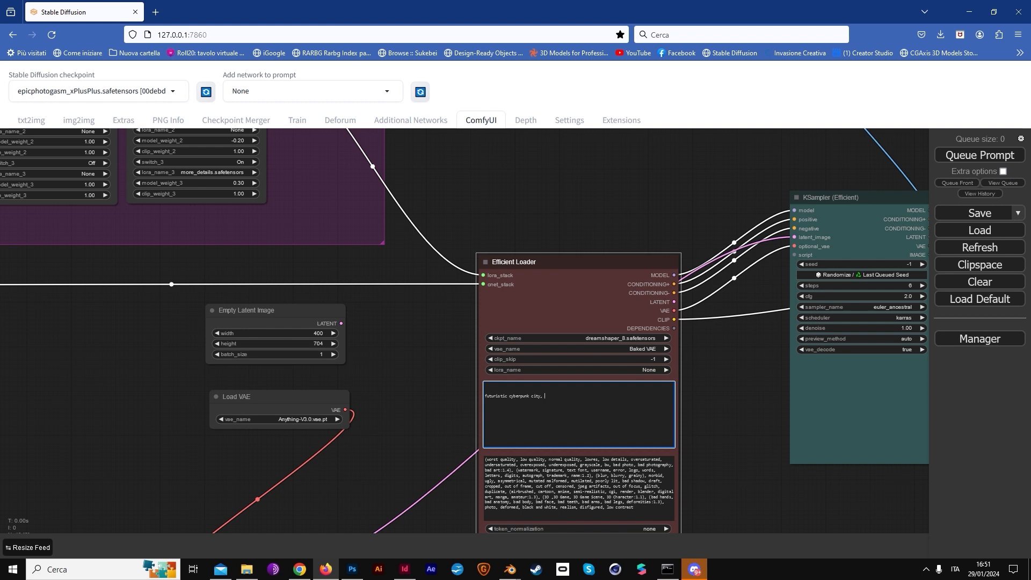
pyautogui.write('neon lights and high buildings, hitech.')
pyautogui.click(622, 397)
pyautogui.press('BackSpace')
pyautogui.press('BackSpace')
pyautogui.press('BackSpace')
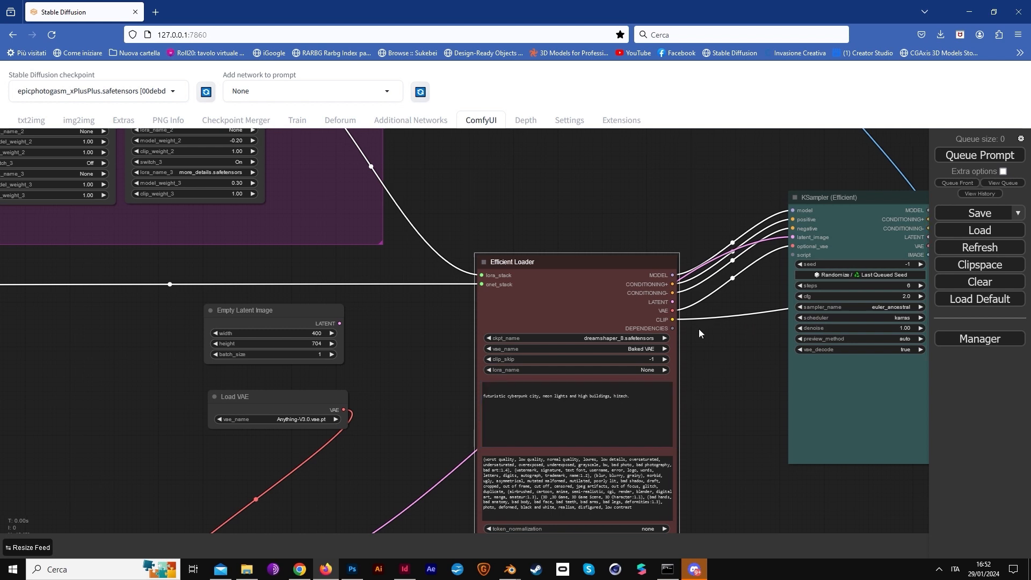
# Set the denoise of the first KSampler (Efficient) node to 0.4
pyautogui.moveTo(698, 328); pyautogui.dragTo(424, 337)
pyautogui.click(573, 345)
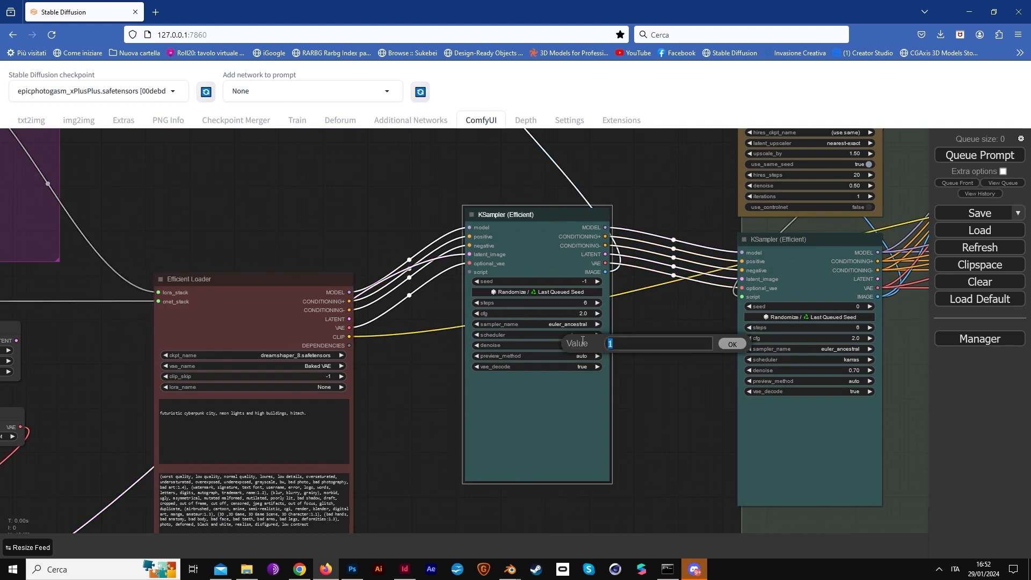
pyautogui.write('0.4')
pyautogui.press('Return')
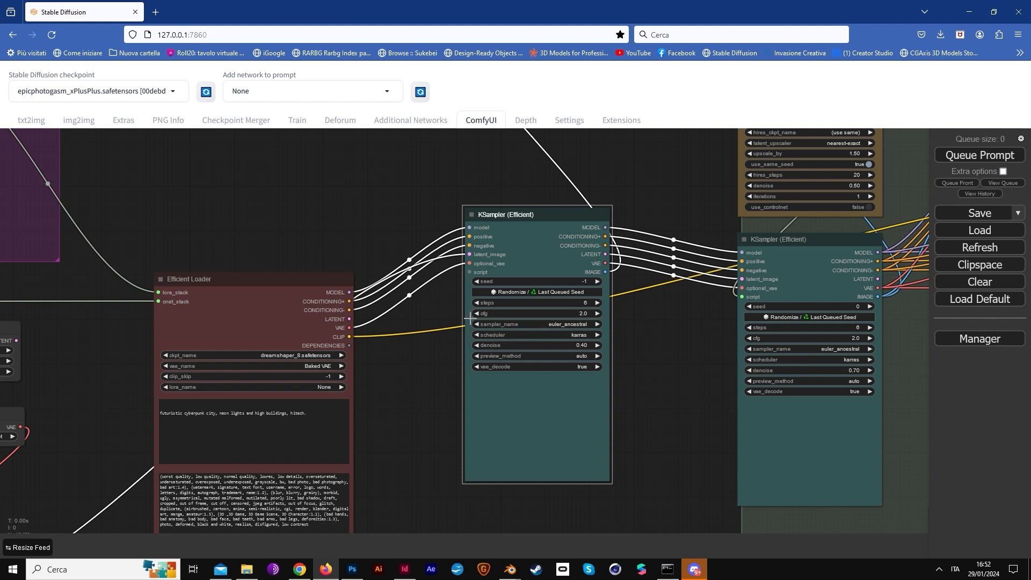
# Review the workflow from the Canny input and LoRA stacks through the samplers to the HiRes++ upscaling group
pyautogui.scroll(-8, 470, 319)
pyautogui.moveTo(336, 292); pyautogui.dragTo(591, 283)
pyautogui.scroll(5, 299, 253)
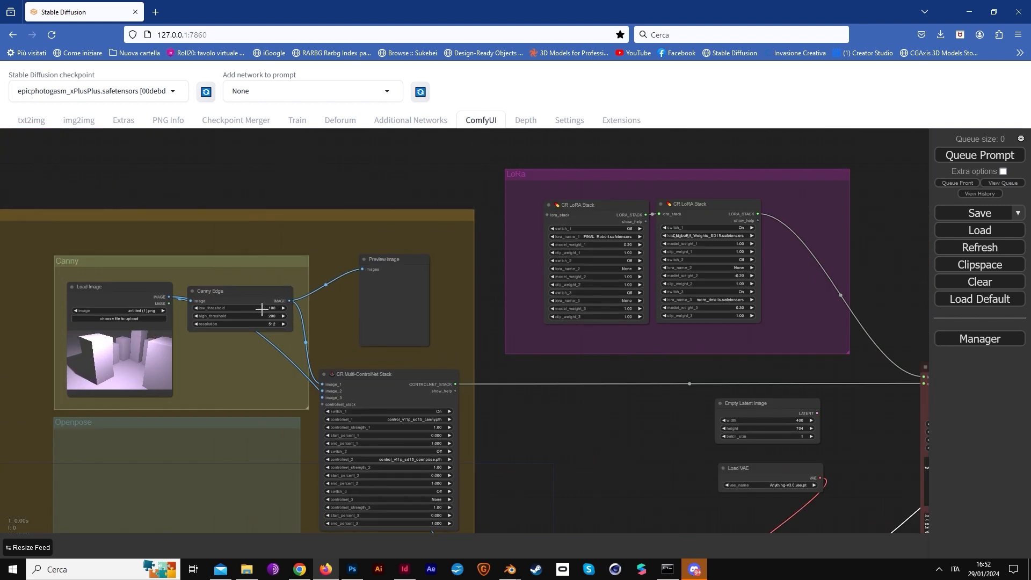
pyautogui.moveTo(762, 350); pyautogui.dragTo(275, 361)
pyautogui.moveTo(655, 339); pyautogui.dragTo(406, 334)
pyautogui.scroll(-2, 617, 310)
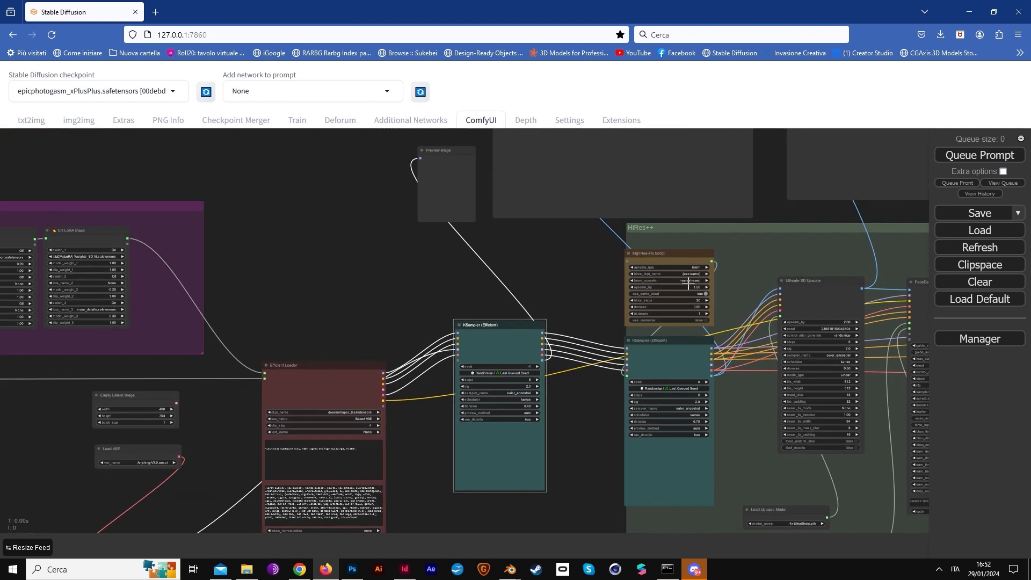
pyautogui.moveTo(794, 262); pyautogui.dragTo(320, 294)
pyautogui.scroll(-6, 455, 314)
pyautogui.moveTo(418, 300); pyautogui.dragTo(859, 203)
pyautogui.moveTo(522, 233); pyautogui.dragTo(769, 289)
# Queue the prompt and follow the image generation in the previews of the two KSampler nodes
pyautogui.click(992, 155)
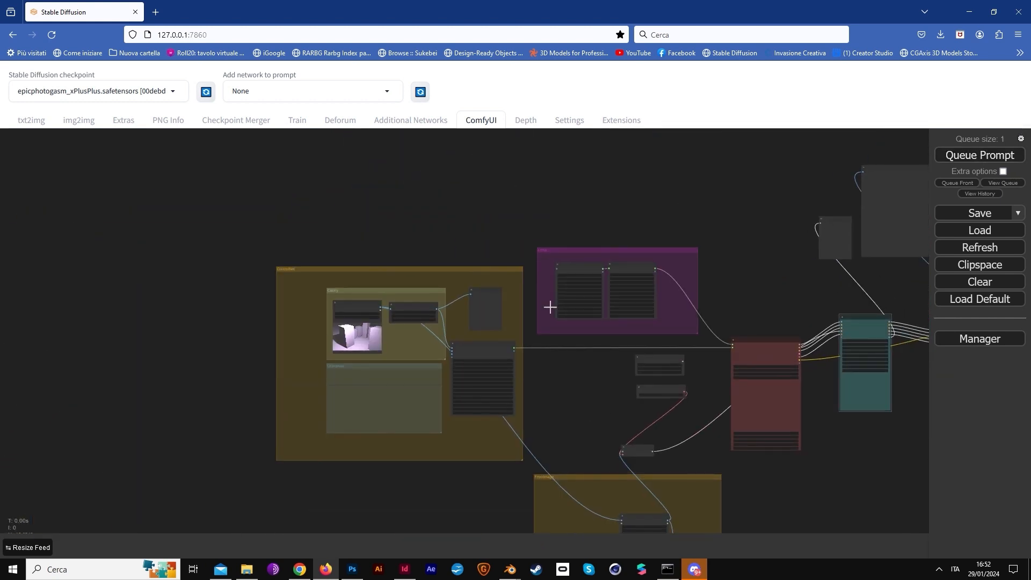
pyautogui.scroll(8, 476, 276)
pyautogui.moveTo(635, 349); pyautogui.dragTo(246, 328)
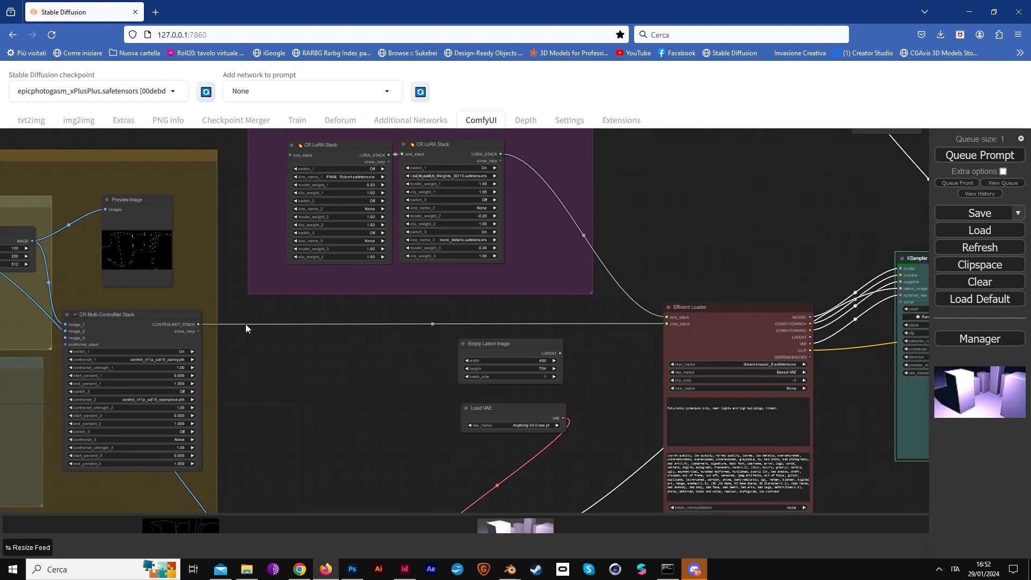
pyautogui.moveTo(586, 361); pyautogui.dragTo(192, 281)
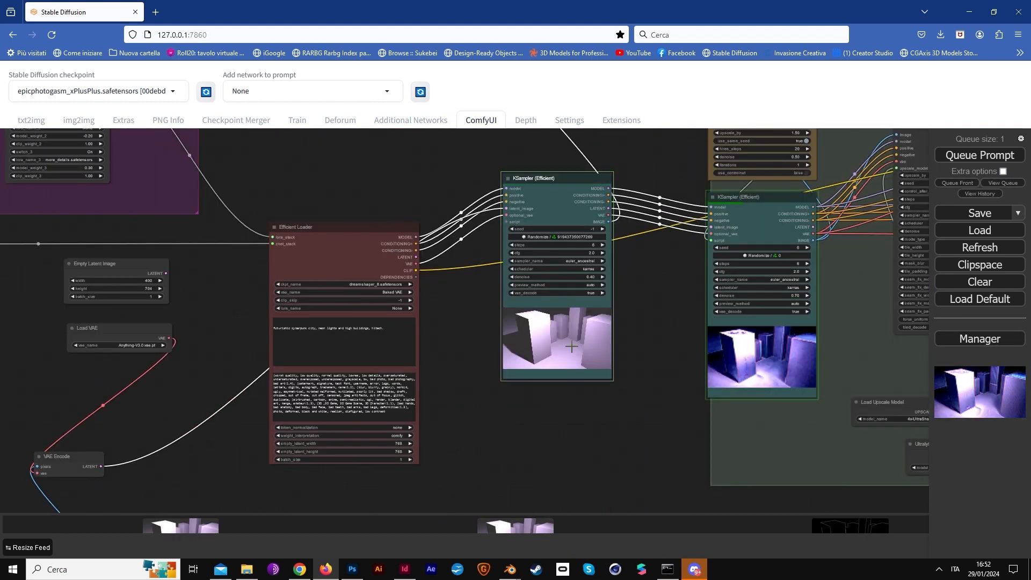
pyautogui.moveTo(688, 359); pyautogui.dragTo(494, 361)
pyautogui.scroll(9, 497, 361)
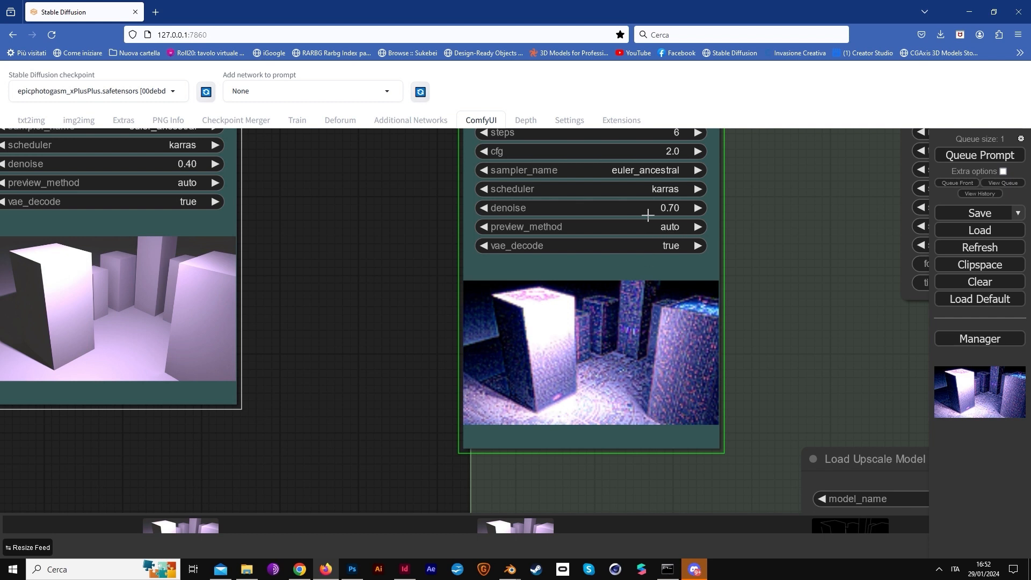
pyautogui.scroll(-3, 662, 277)
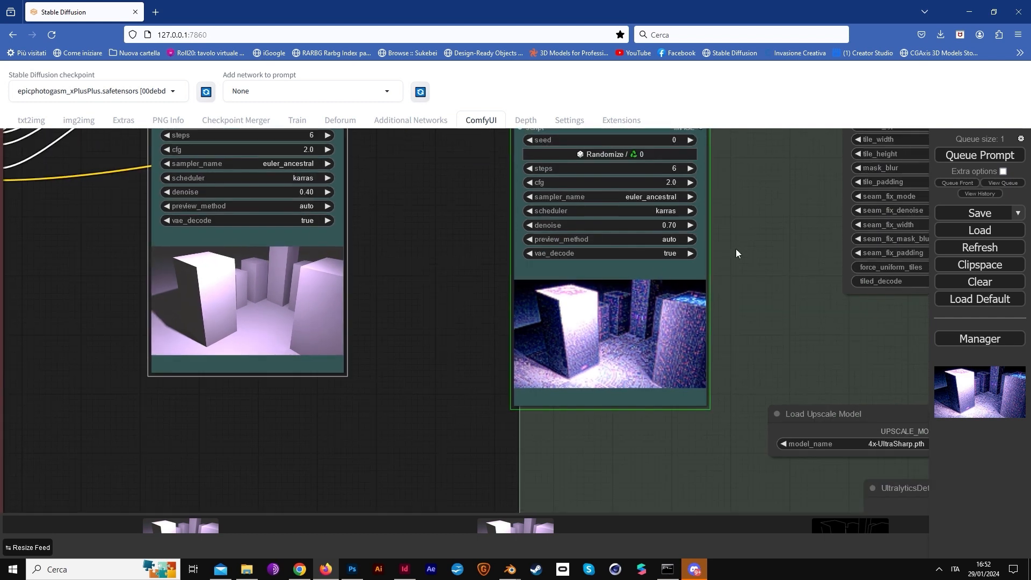
pyautogui.moveTo(735, 249); pyautogui.dragTo(587, 351)
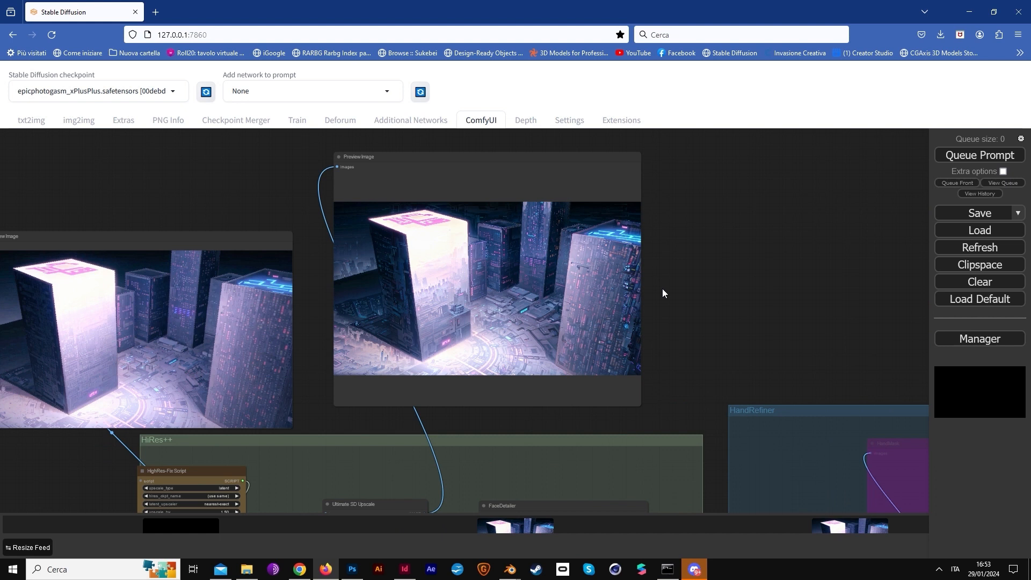
# Examine the generated city previews alongside the HandRefiner, final sampler and HiRes++ node groups
pyautogui.moveTo(662, 289); pyautogui.dragTo(513, 223)
pyautogui.scroll(-5, 569, 266)
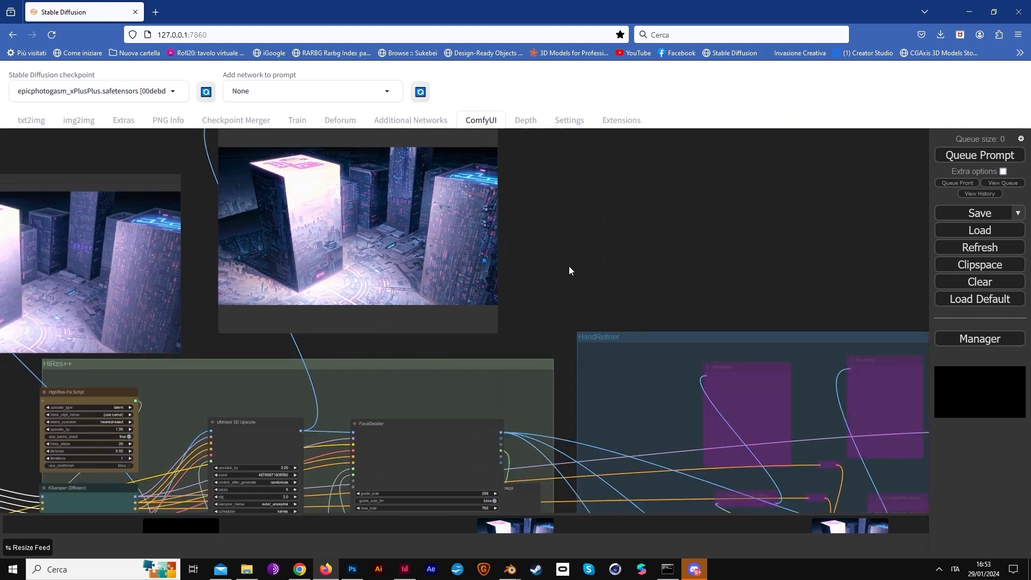
pyautogui.moveTo(671, 272); pyautogui.dragTo(393, 243)
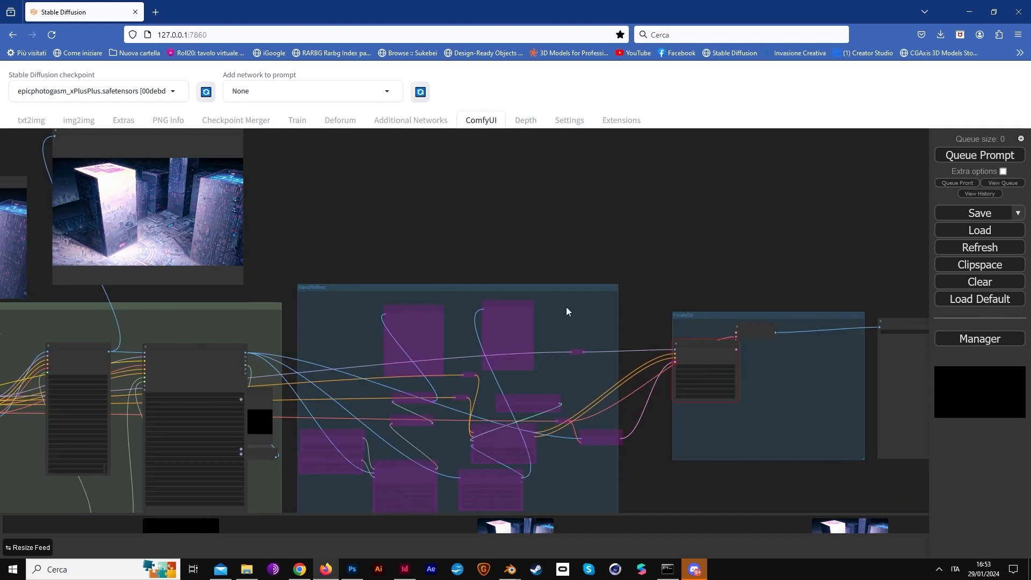
pyautogui.scroll(6, 566, 309)
pyautogui.scroll(-3, 654, 306)
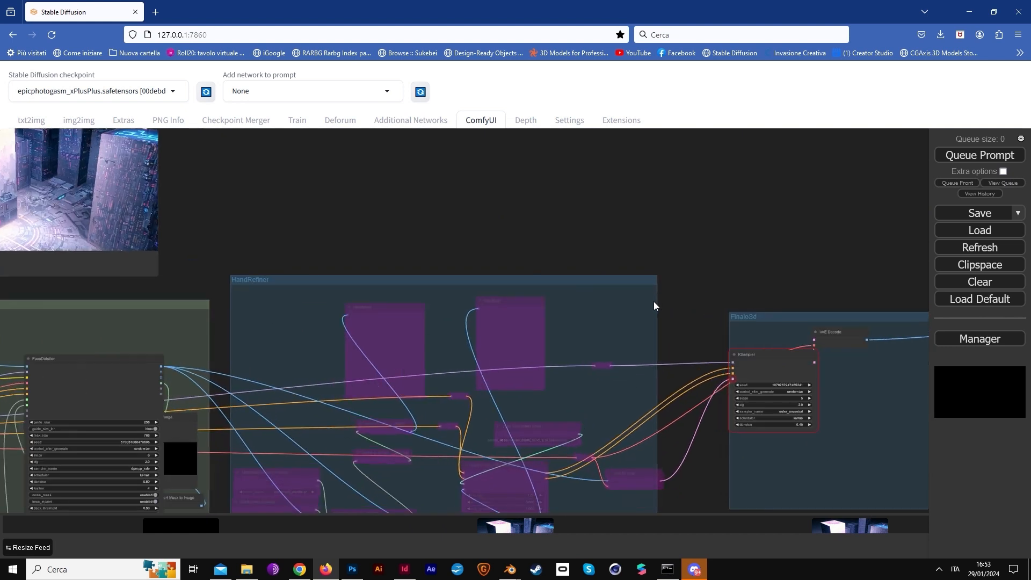
pyautogui.moveTo(669, 271); pyautogui.dragTo(724, 413)
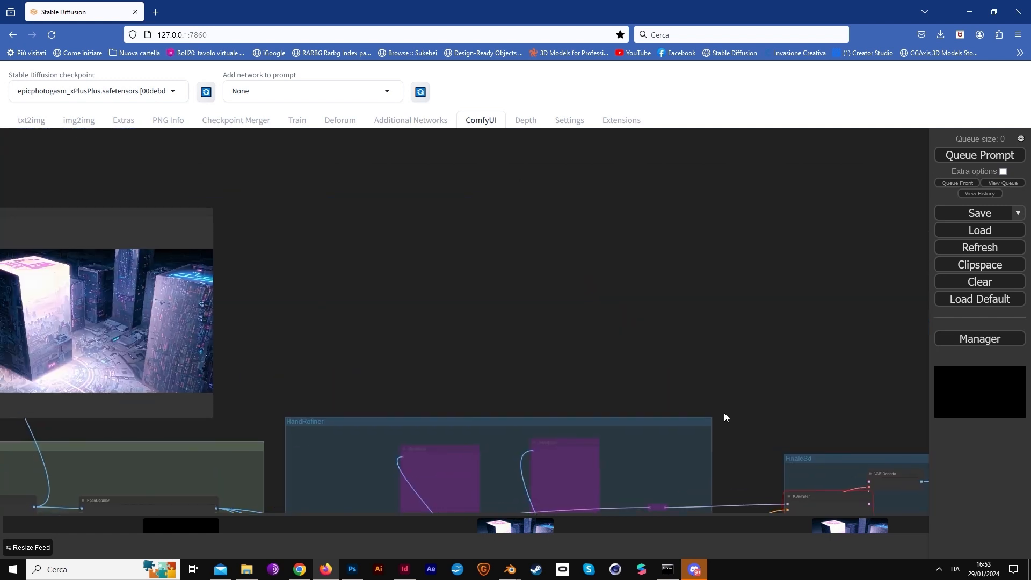
pyautogui.moveTo(340, 313); pyautogui.dragTo(766, 298)
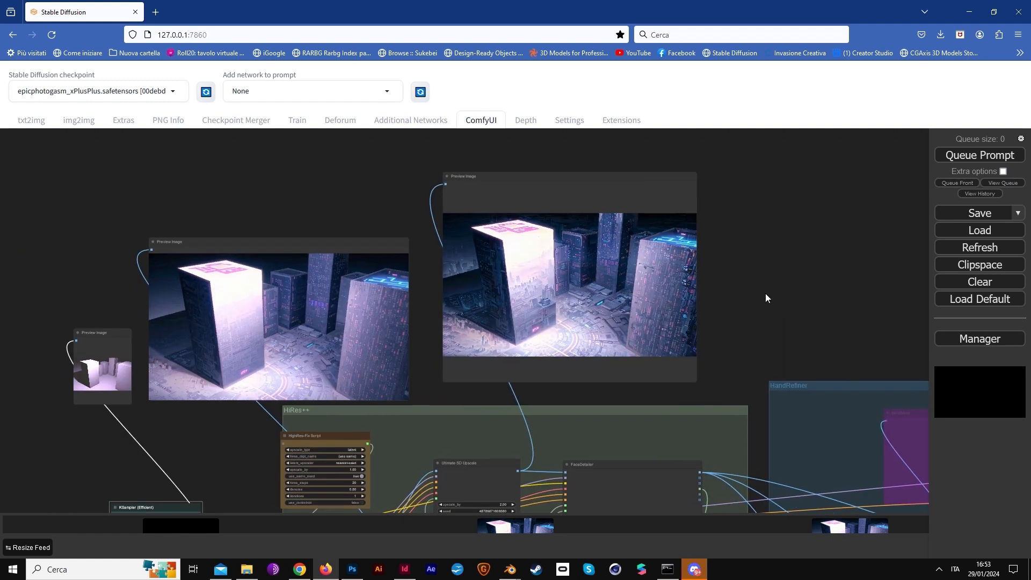
pyautogui.moveTo(831, 308); pyautogui.dragTo(852, 139)
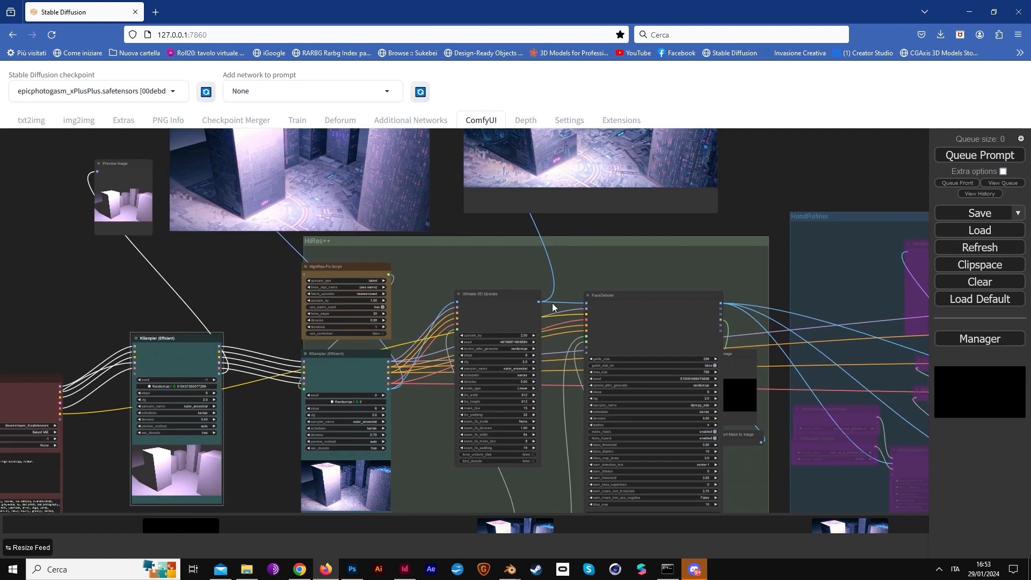
# Bypass the FaceDetailer node in the HiRes++ group
pyautogui.scroll(2, 534, 334)
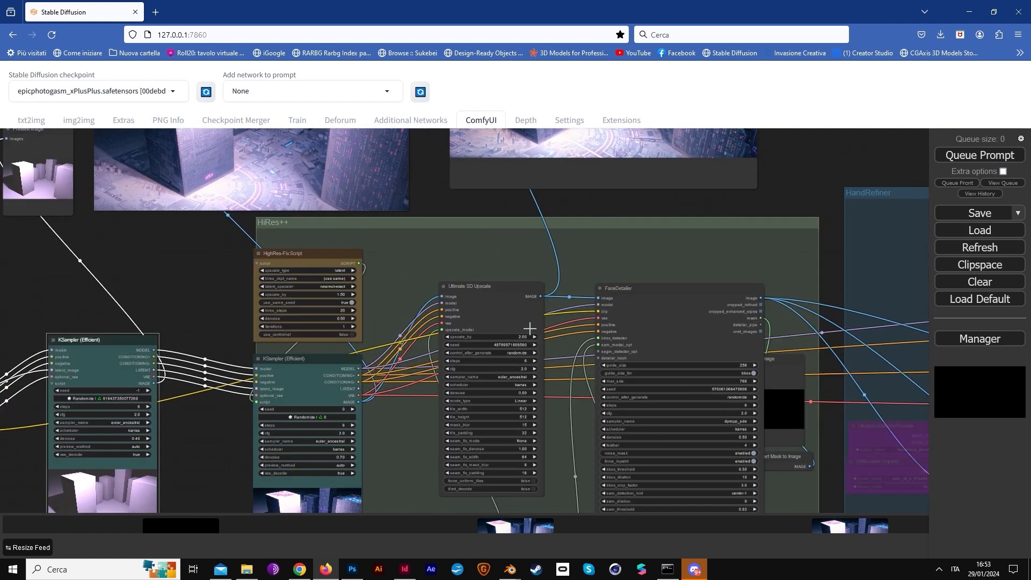
pyautogui.rightClick(633, 317)
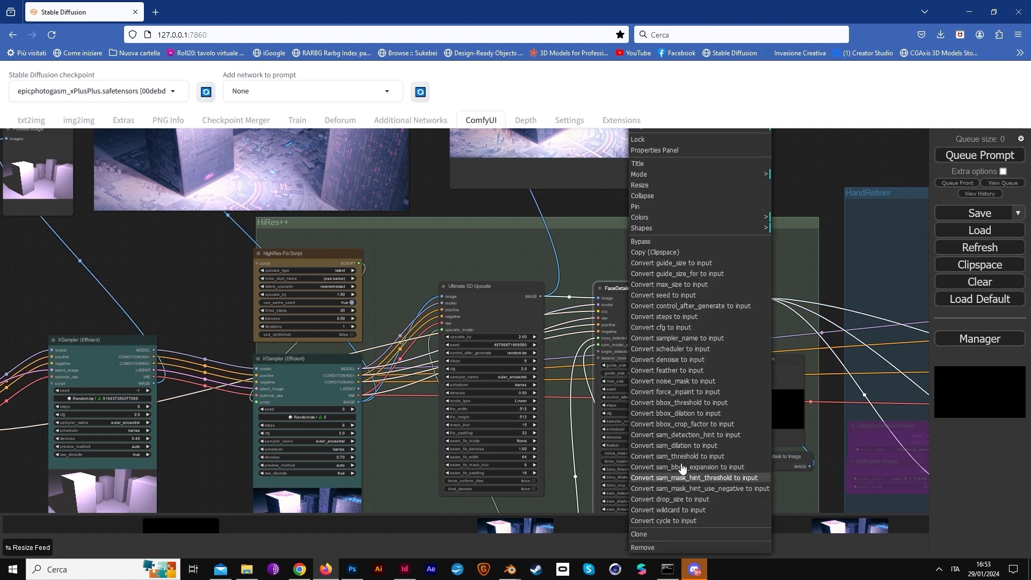
pyautogui.click(641, 241)
# In the Ultimate SD Upscale node, set upscale_by to 1.5 and denoise to 0.3
pyautogui.scroll(2, 537, 287)
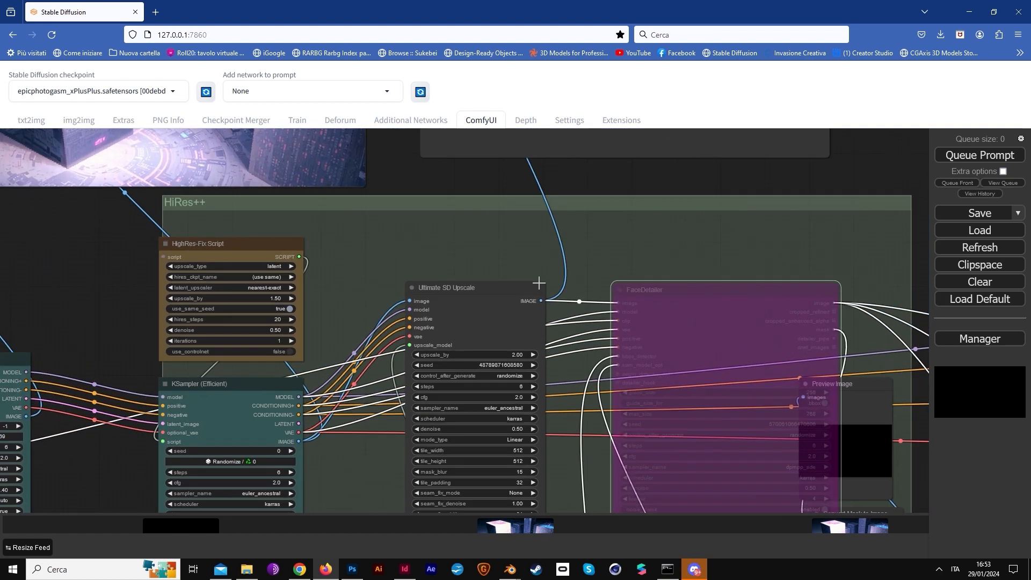
pyautogui.click(517, 357)
pyautogui.write('1.5')
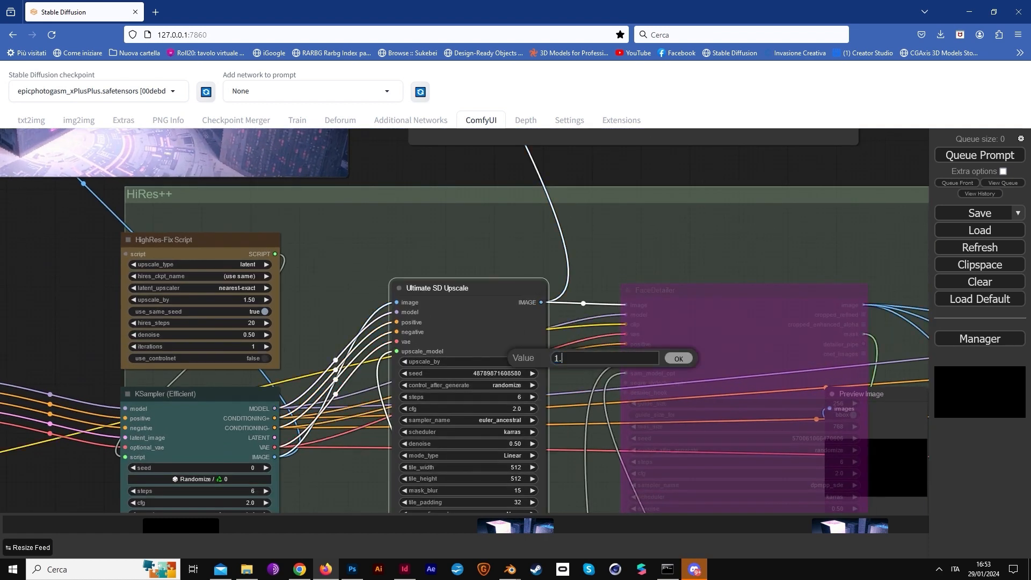
pyautogui.press('Return')
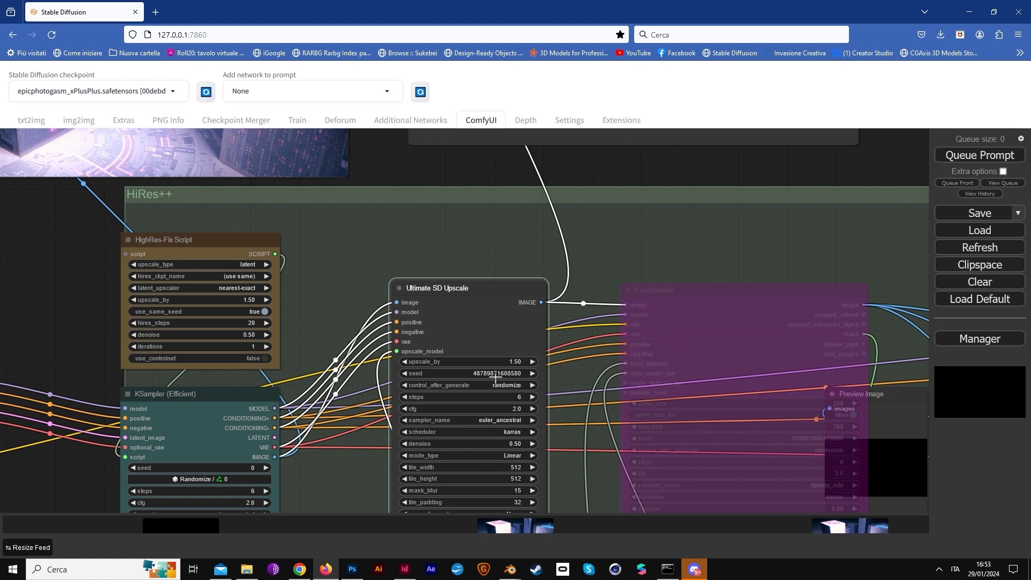
pyautogui.click(512, 444)
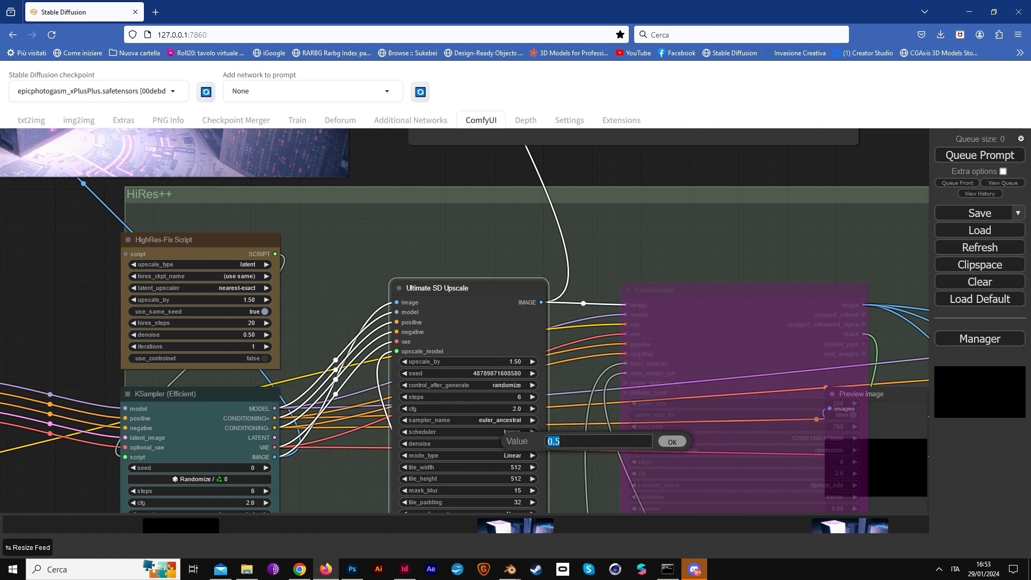
pyautogui.write('0.3')
pyautogui.press('Return')
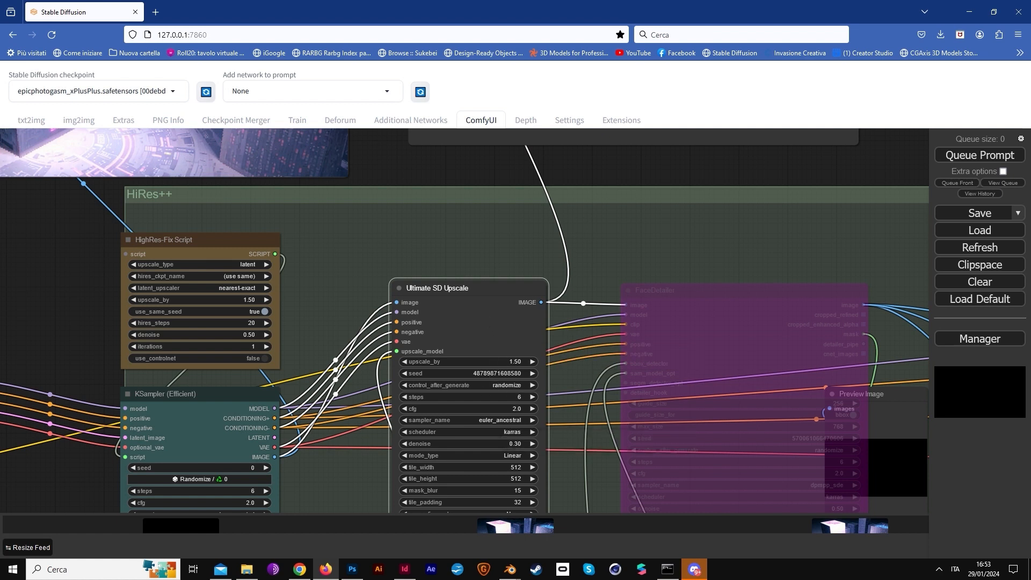
# Queue the prompt and follow the new generation through the two KSampler nodes to the Ultimate SD Upscale node
pyautogui.click(956, 159)
pyautogui.scroll(-12, 17, 263)
pyautogui.moveTo(193, 272); pyautogui.dragTo(714, 266)
pyautogui.scroll(9, 568, 267)
pyautogui.moveTo(552, 354); pyautogui.dragTo(415, 241)
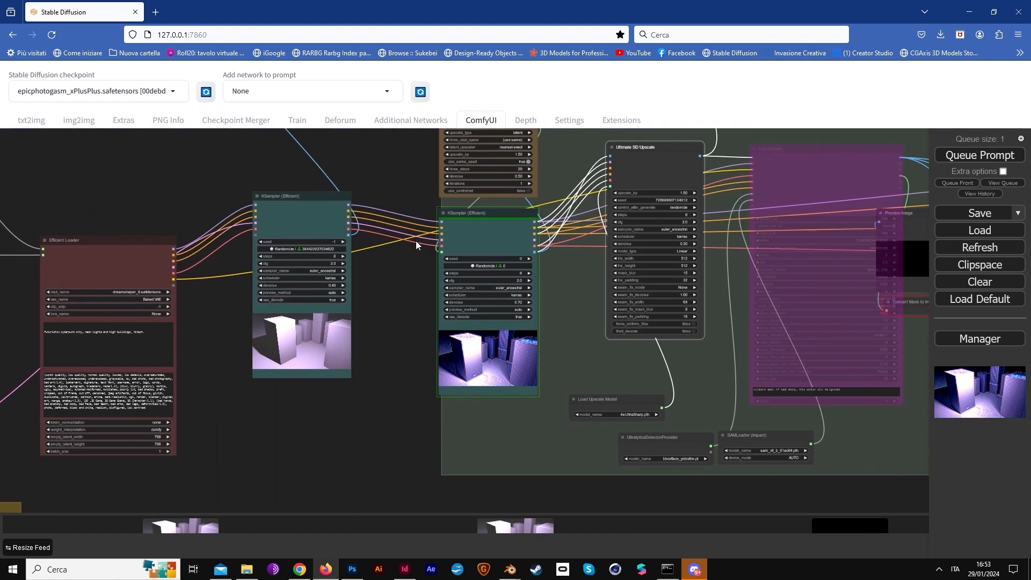
pyautogui.scroll(5, 415, 241)
pyautogui.moveTo(644, 320); pyautogui.dragTo(347, 395)
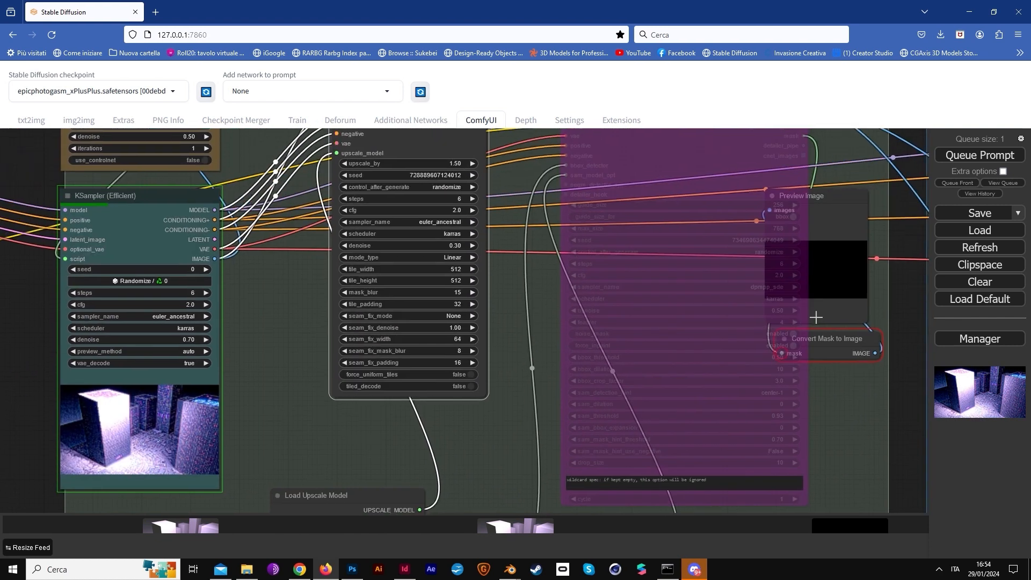
# Bypass the Convert Mask to Image node and its attached Preview Image node beside the FaceDetailer
pyautogui.rightClick(827, 345)
pyautogui.click(861, 506)
pyautogui.moveTo(744, 406); pyautogui.dragTo(710, 437)
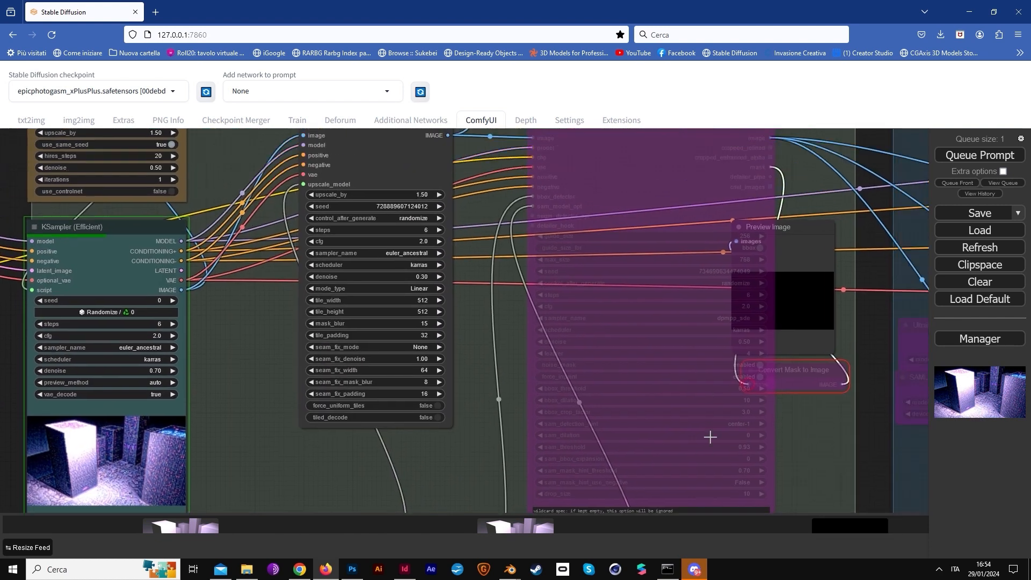
pyautogui.rightClick(625, 316)
pyautogui.click(649, 505)
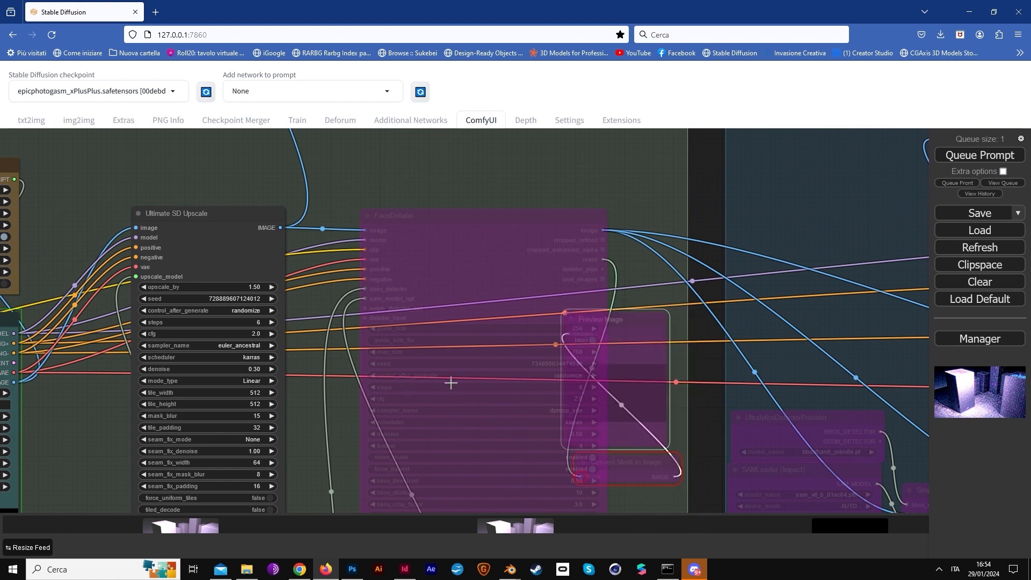
# Compare the generated city image from the second KSampler with the upscaled one in the preview nodes
pyautogui.moveTo(349, 383); pyautogui.dragTo(784, 360)
pyautogui.moveTo(556, 417); pyautogui.dragTo(542, 287)
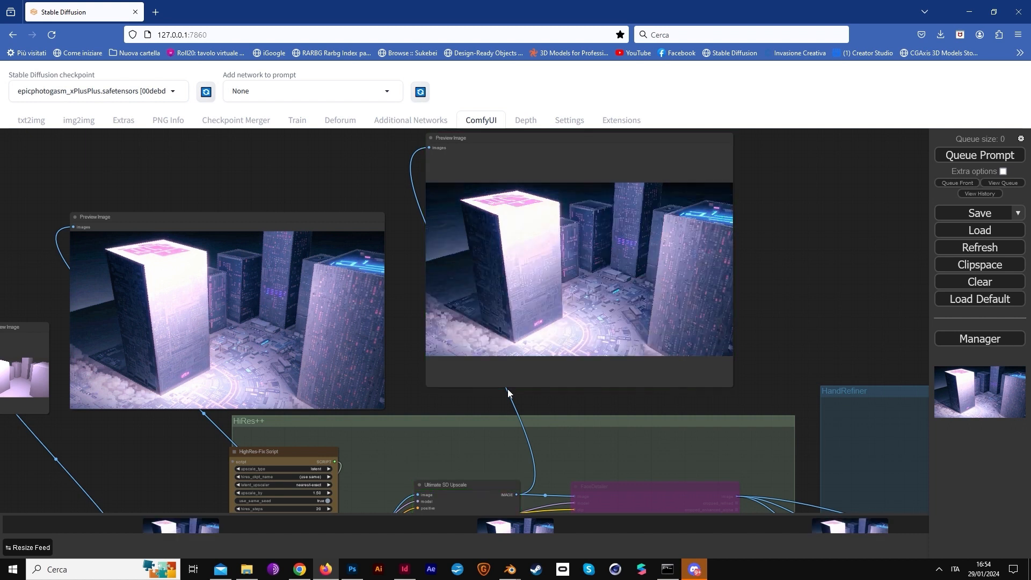
pyautogui.scroll(-3, 499, 371)
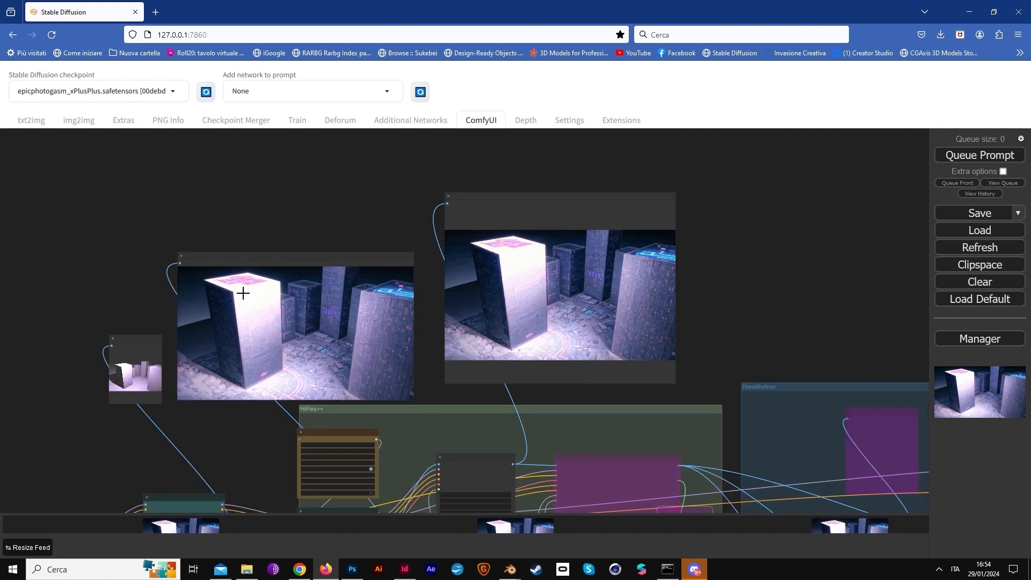
# Switch to Blender and reposition the light vertically, placing it lower over the group of boxes
pyautogui.moveTo(509, 568)
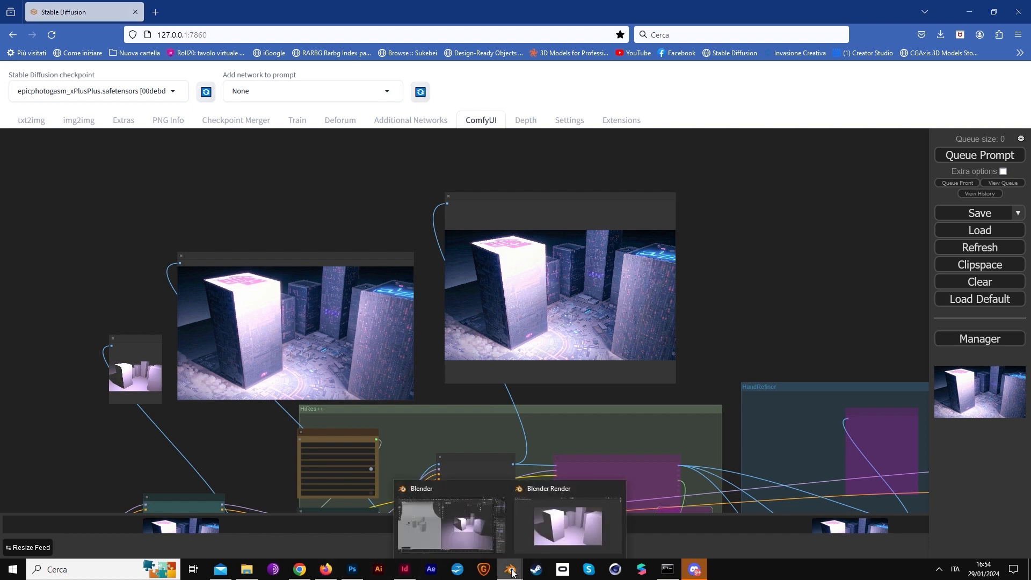
pyautogui.click(471, 538)
pyautogui.press('g')
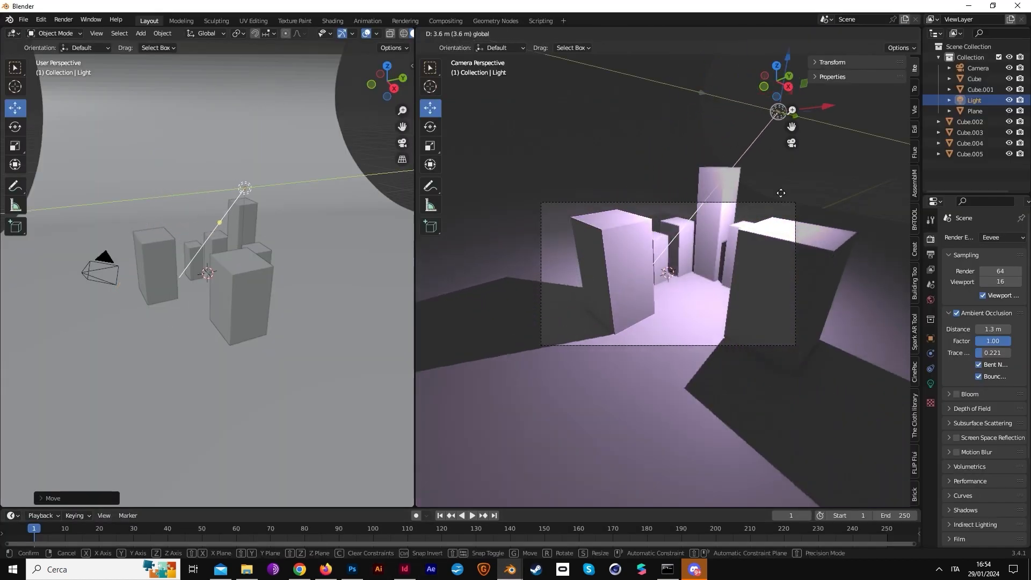
pyautogui.click(784, 190)
pyautogui.press('g')
pyautogui.press('z')
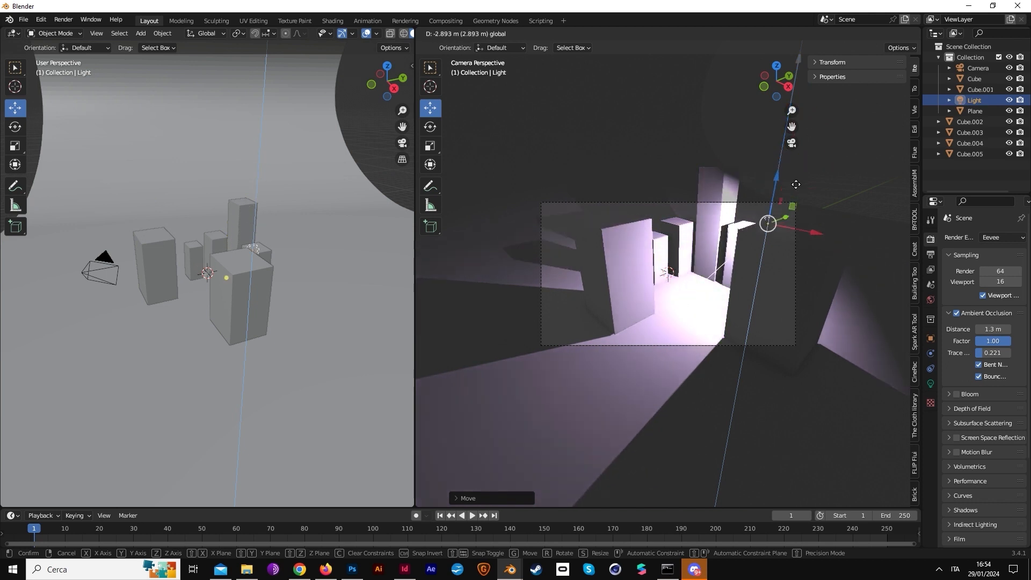
pyautogui.moveTo(795, 184); pyautogui.dragTo(798, 139)
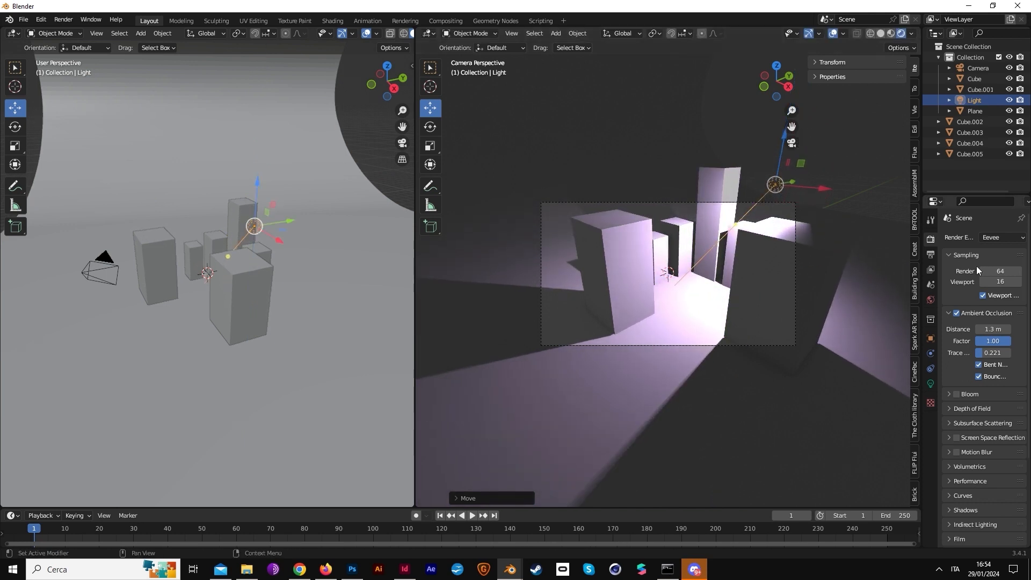
# Set the light's power to 300 W and its diffuse factor to 0.57
pyautogui.click(931, 383)
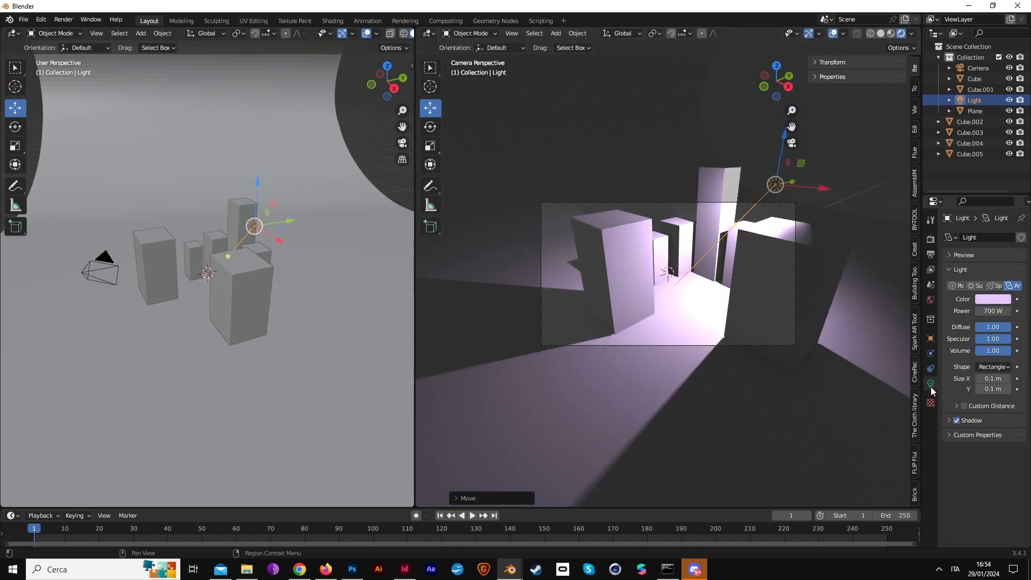
pyautogui.click(990, 311)
pyautogui.write('300')
pyautogui.press('Return')
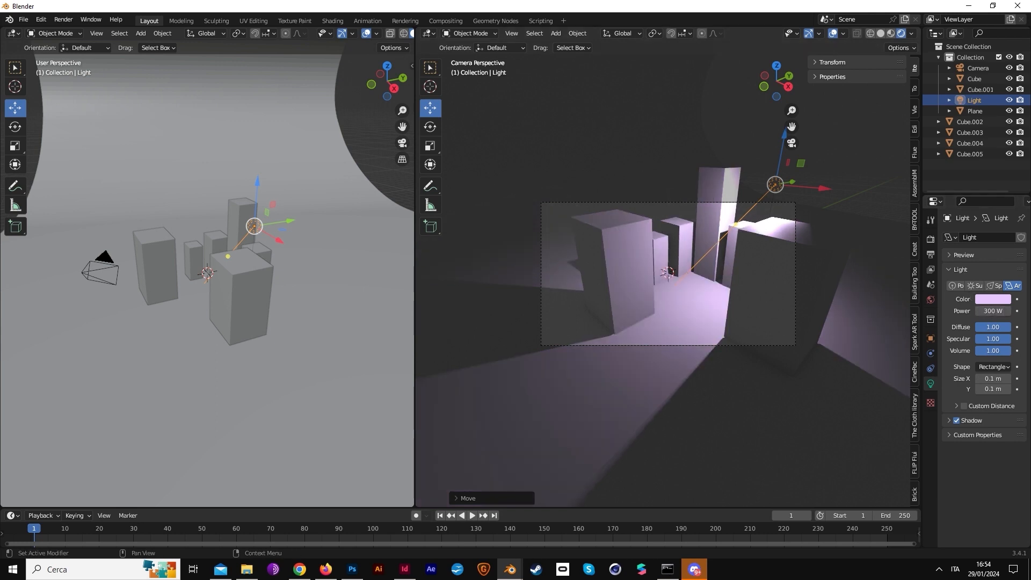
pyautogui.moveTo(991, 329)
pyautogui.mouseDown()
pyautogui.moveTo(966, 329)
pyautogui.moveTo(975, 328)
pyautogui.mouseUp()
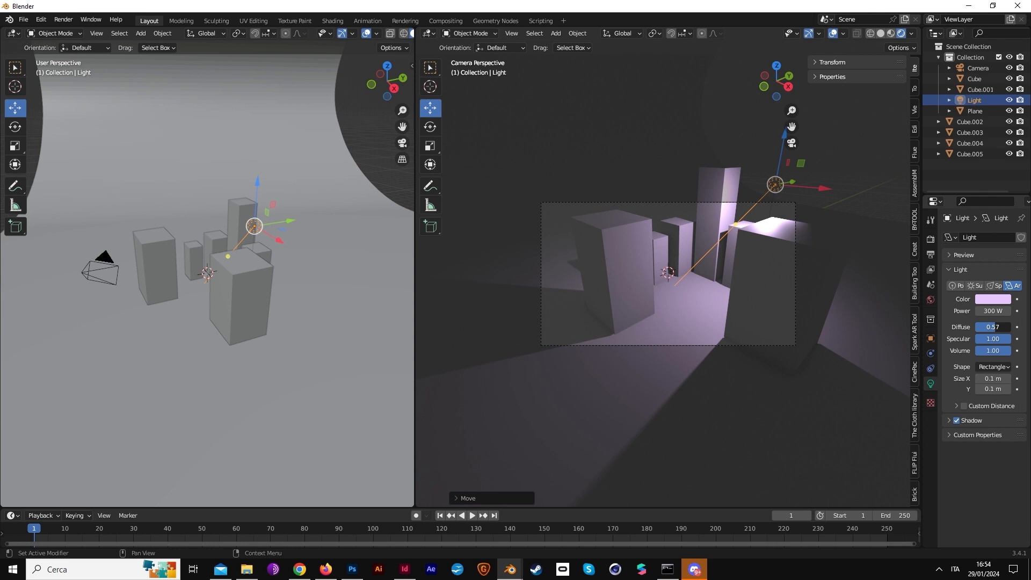
pyautogui.click(992, 299)
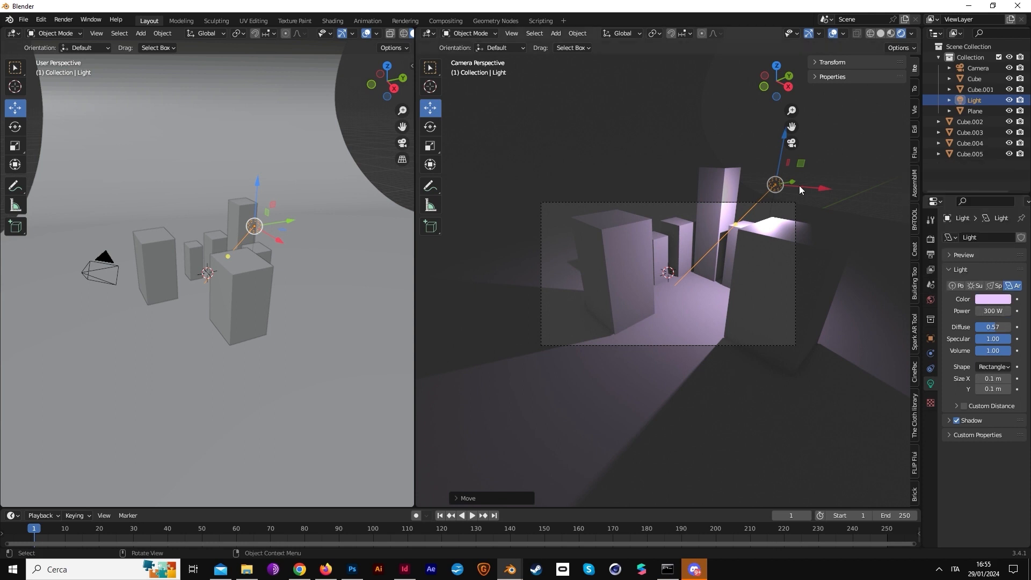
# Duplicate the light and move the copy across the scene and along the X axis, behind the tall front box
pyautogui.hotkey('shift', 'd')
pyautogui.moveTo(703, 208)
pyautogui.mouseDown()
pyautogui.moveTo(667, 263)
pyautogui.moveTo(483, 281)
pyautogui.moveTo(539, 289)
pyautogui.moveTo(590, 252)
pyautogui.mouseUp()
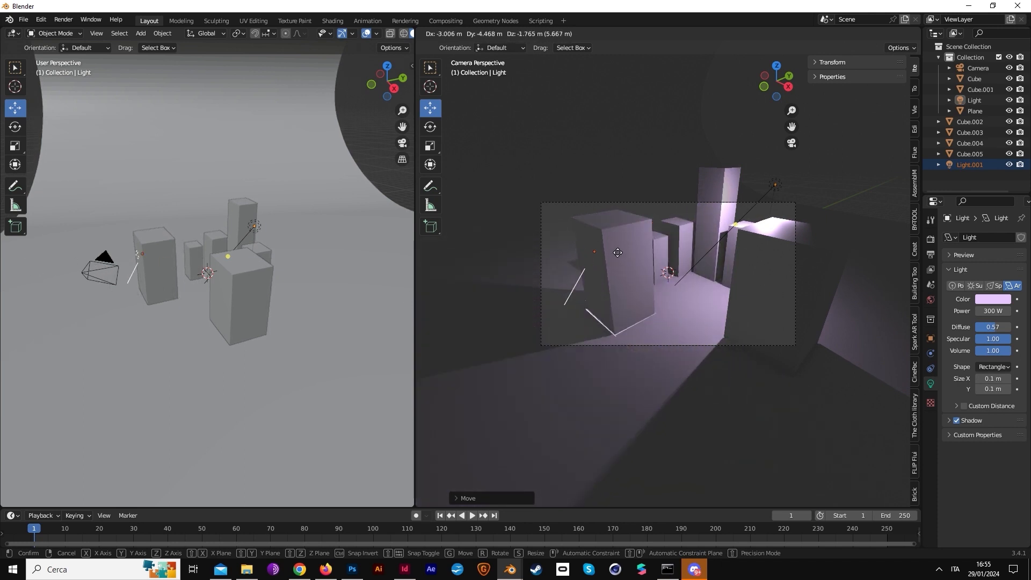
pyautogui.moveTo(343, 298); pyautogui.dragTo(178, 258, button='middle')
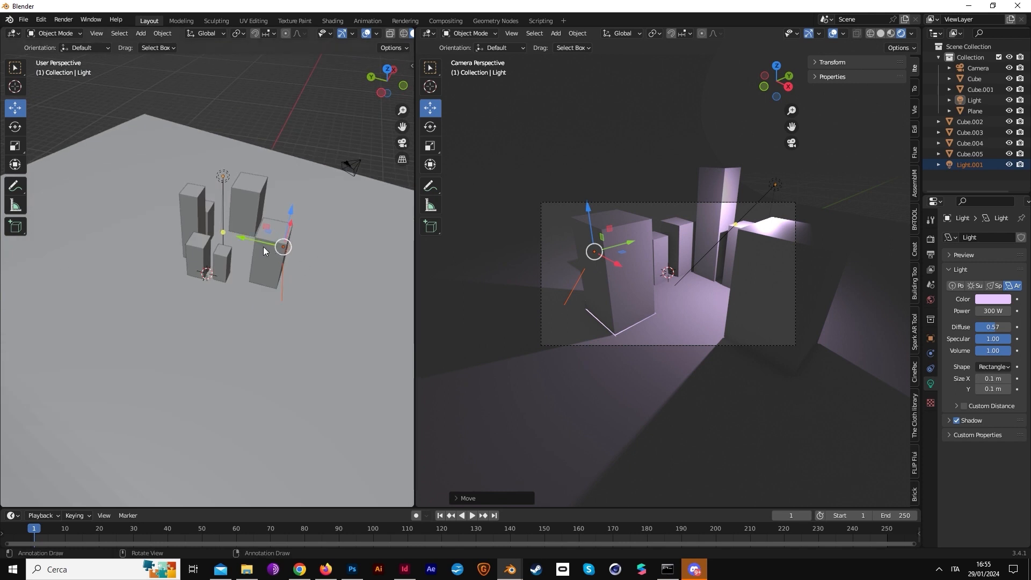
pyautogui.press('g')
pyautogui.press('x')
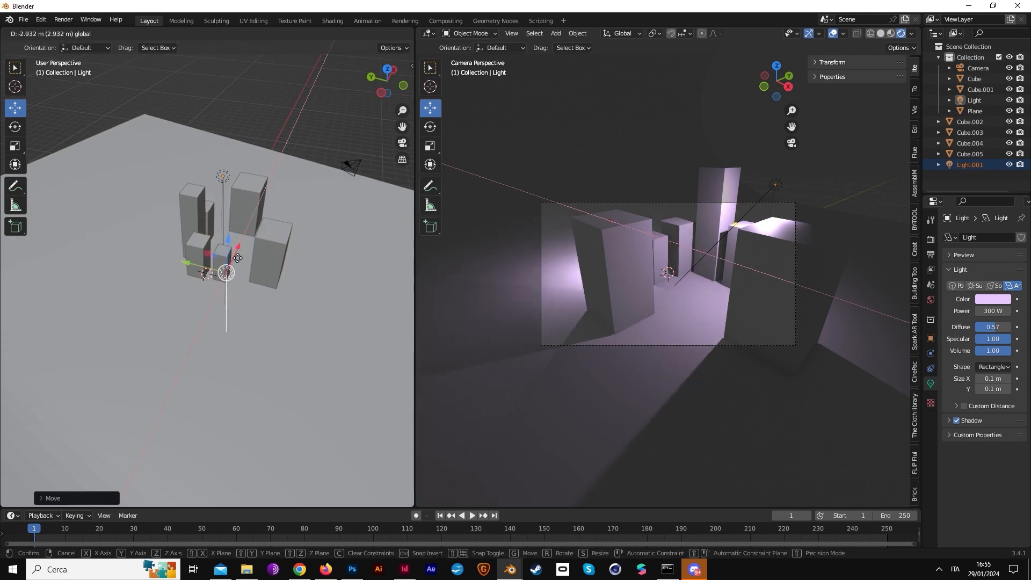
pyautogui.click(243, 247)
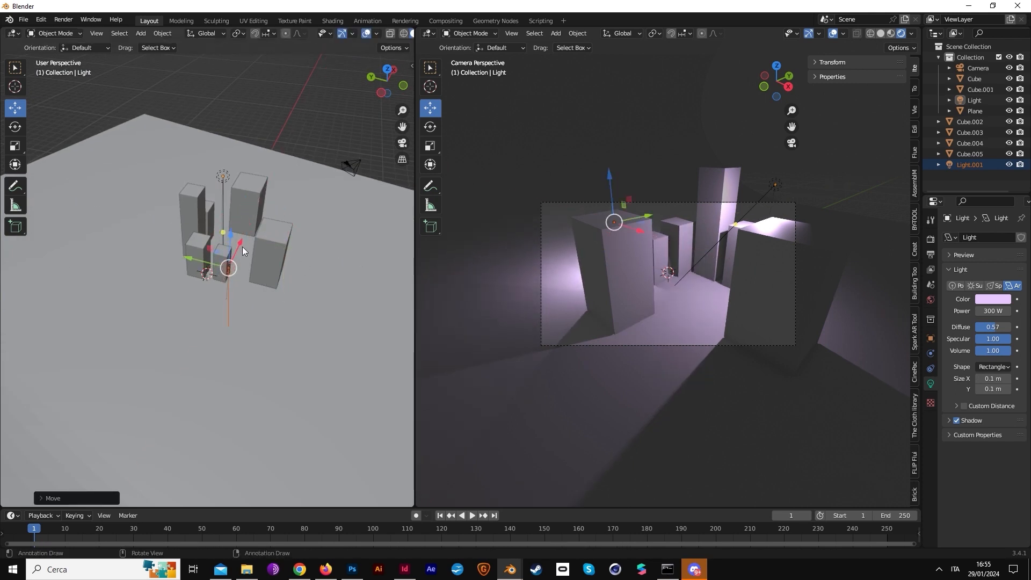
# Rotate the duplicated light about -119° around the Y axis and make it yellow-green with hue 0.227 and saturation 0.599
pyautogui.click(15, 127)
pyautogui.moveTo(227, 246); pyautogui.dragTo(210, 300)
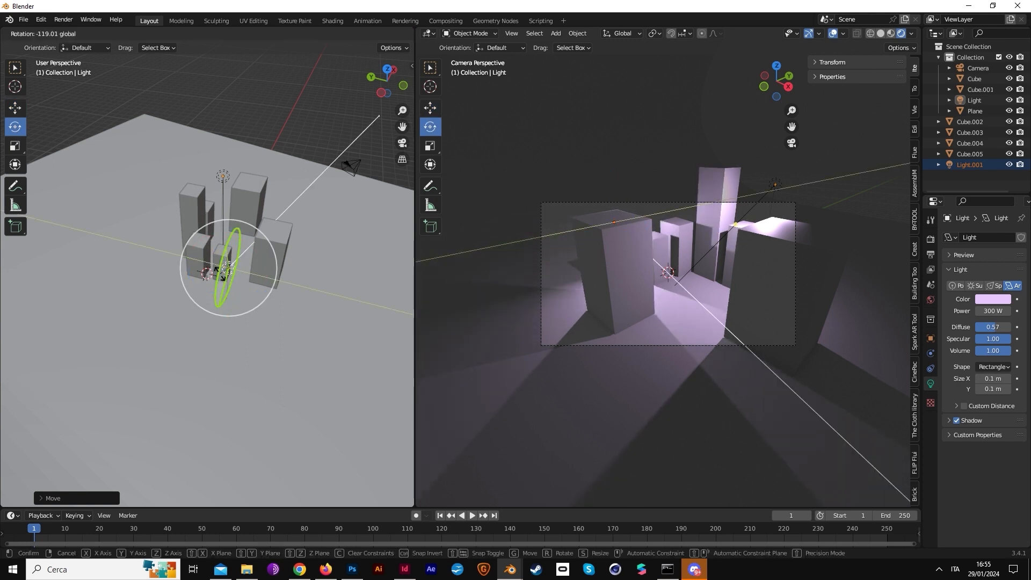
pyautogui.click(989, 301)
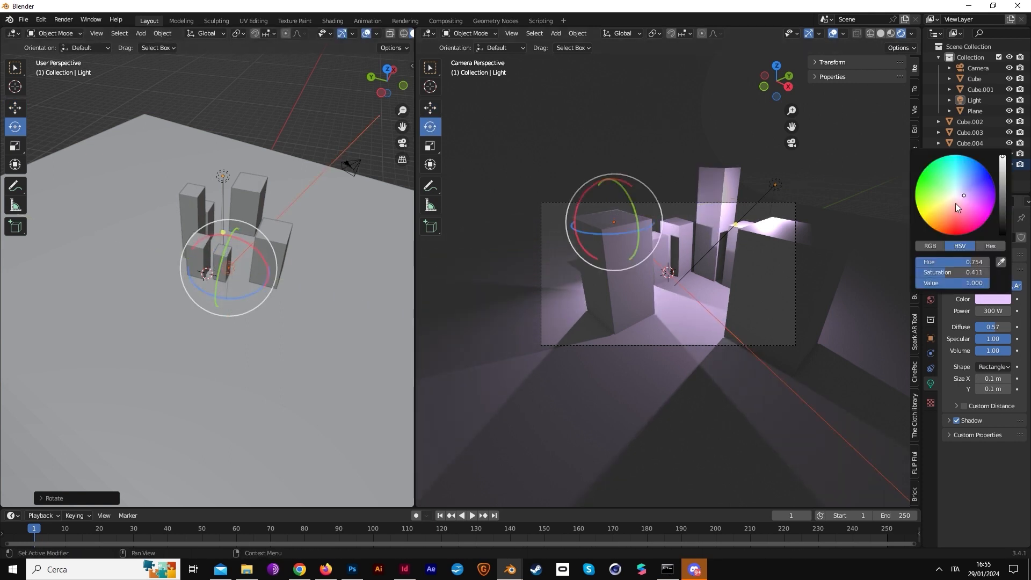
pyautogui.moveTo(955, 203); pyautogui.dragTo(942, 198)
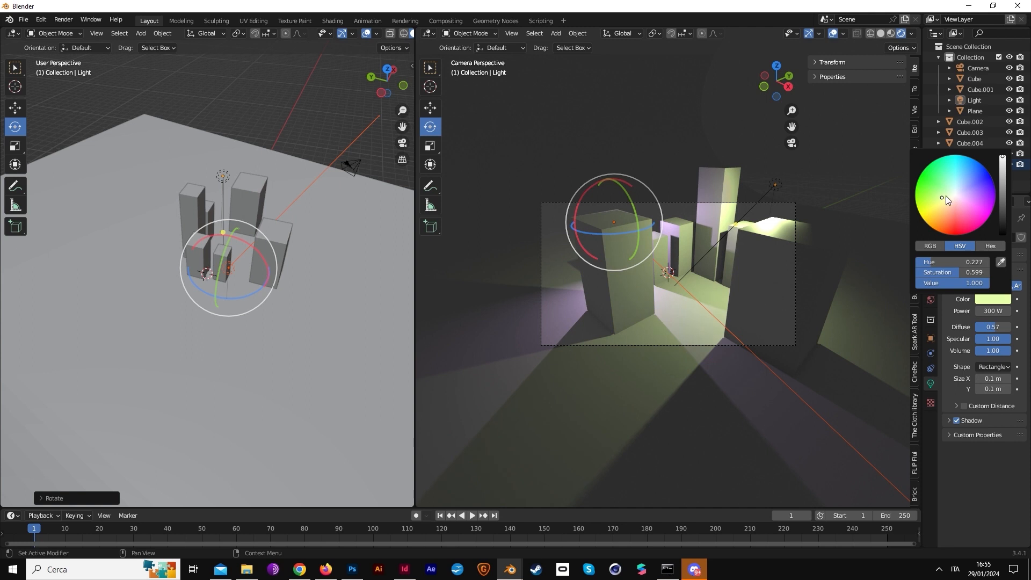
# Add a Bevel modifier to the front box on the left side of the camera frame
pyautogui.click(620, 297)
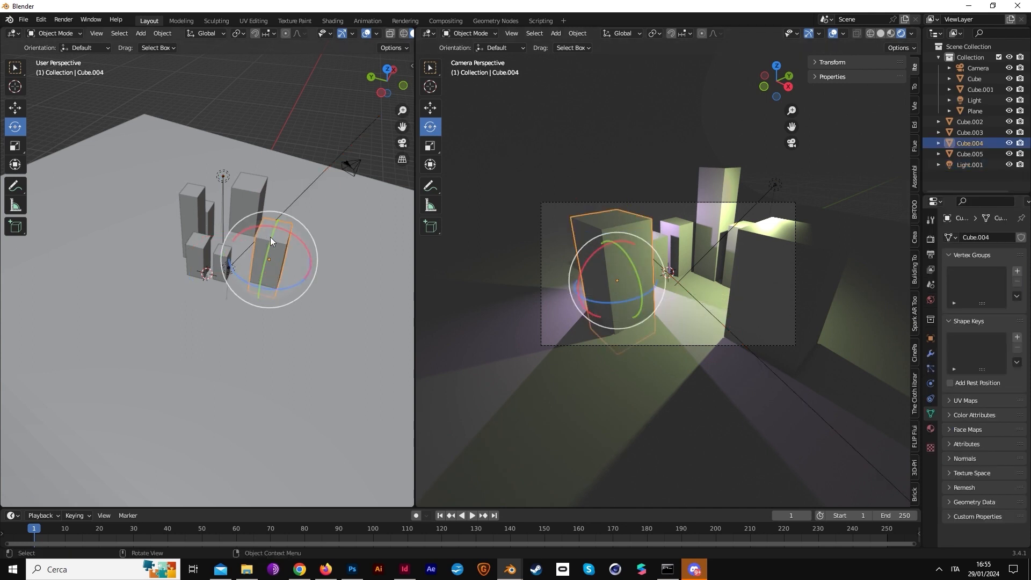
pyautogui.click(931, 352)
pyautogui.click(966, 238)
pyautogui.click(831, 283)
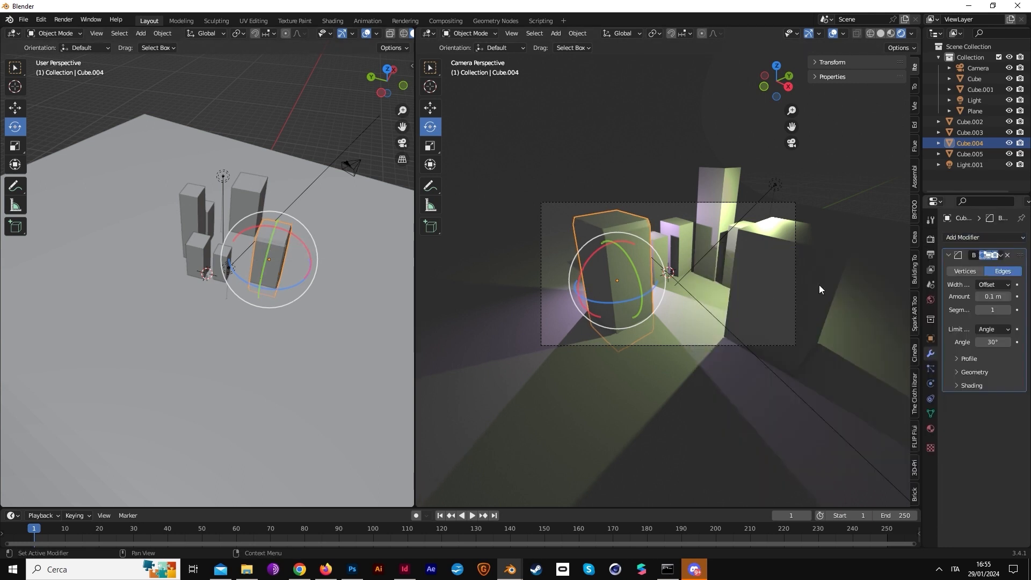
# Add a Bevel modifier to the large box on the right side of the camera frame and adjust its bevel amount
pyautogui.click(767, 286)
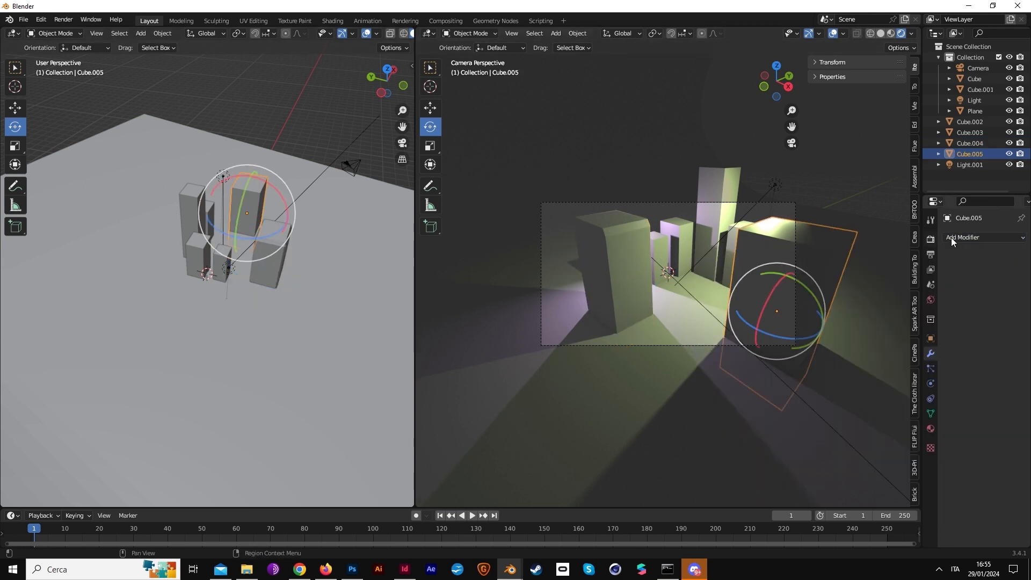
pyautogui.click(966, 237)
pyautogui.click(823, 279)
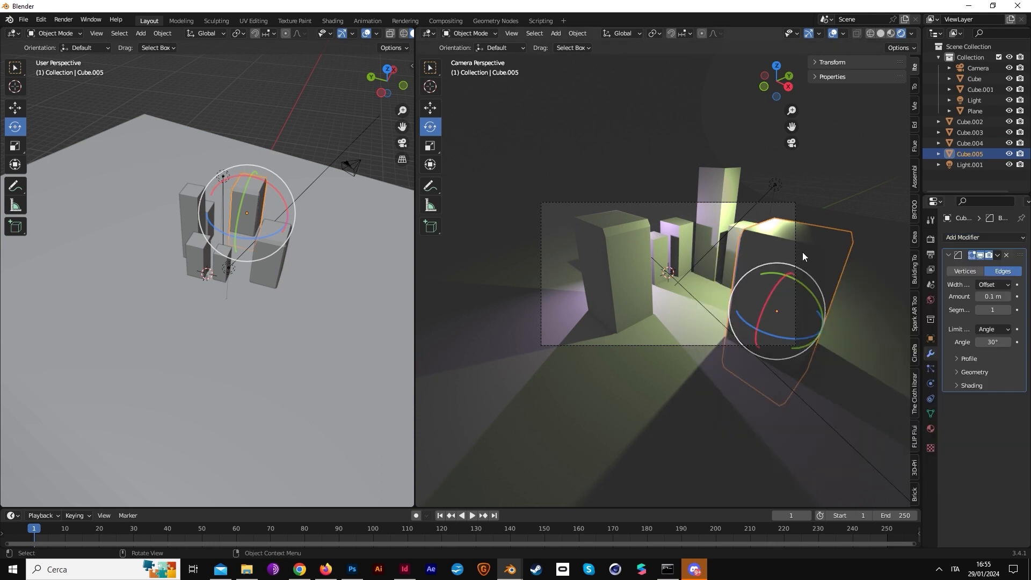
pyautogui.moveTo(993, 297); pyautogui.dragTo(971, 297)
# Add Bevel modifiers to the tallest rear tower and to the lilac-lit box in front of it, using a 0.03 m amount on the latter
pyautogui.click(708, 213)
pyautogui.click(978, 237)
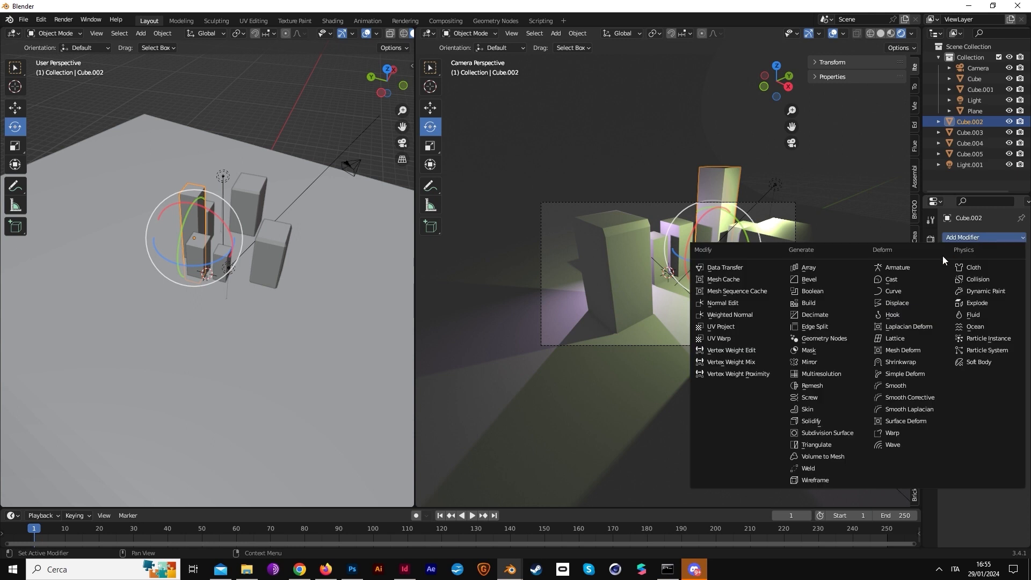
pyautogui.click(817, 279)
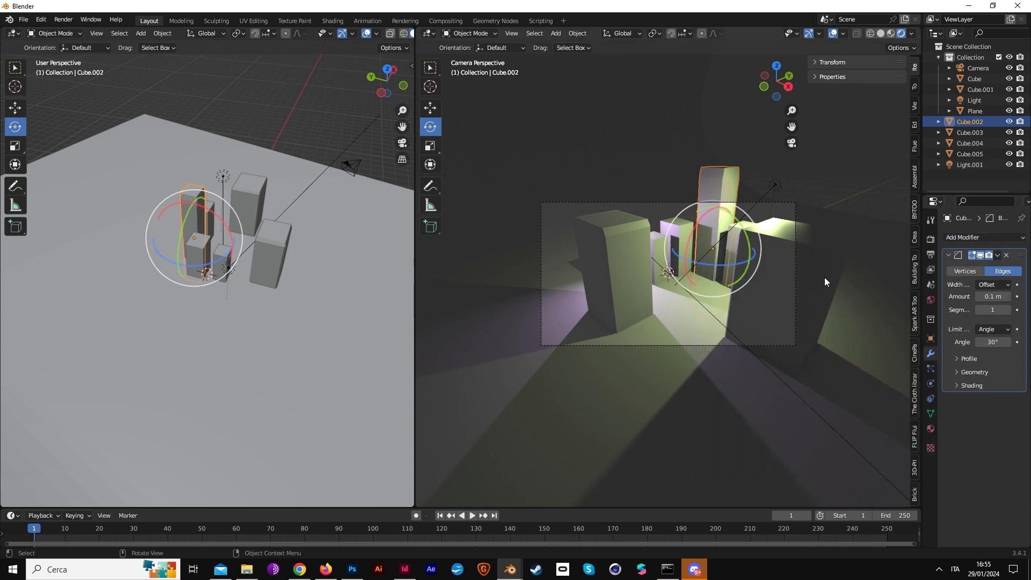
pyautogui.click(683, 240)
pyautogui.click(966, 236)
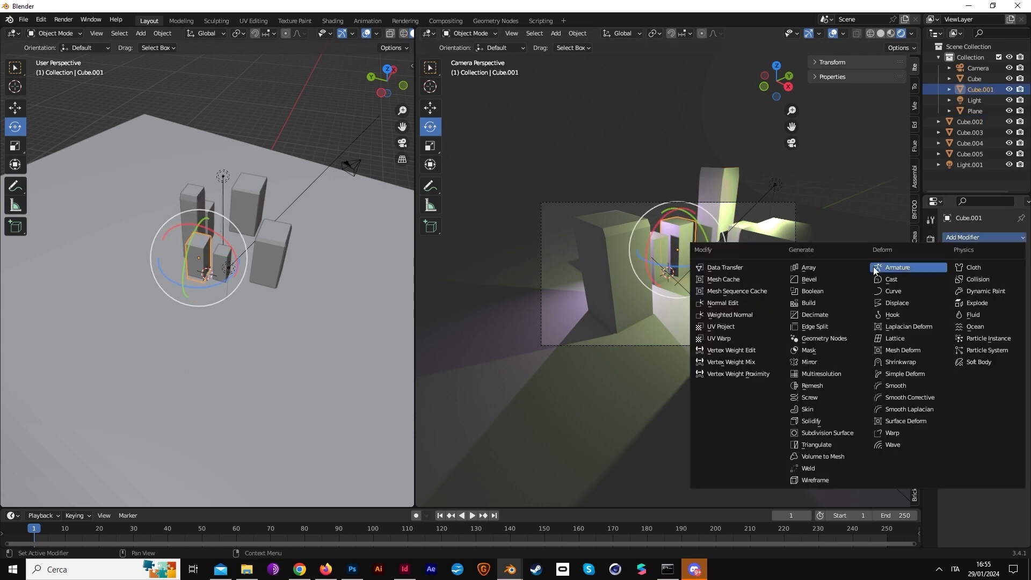
pyautogui.click(800, 279)
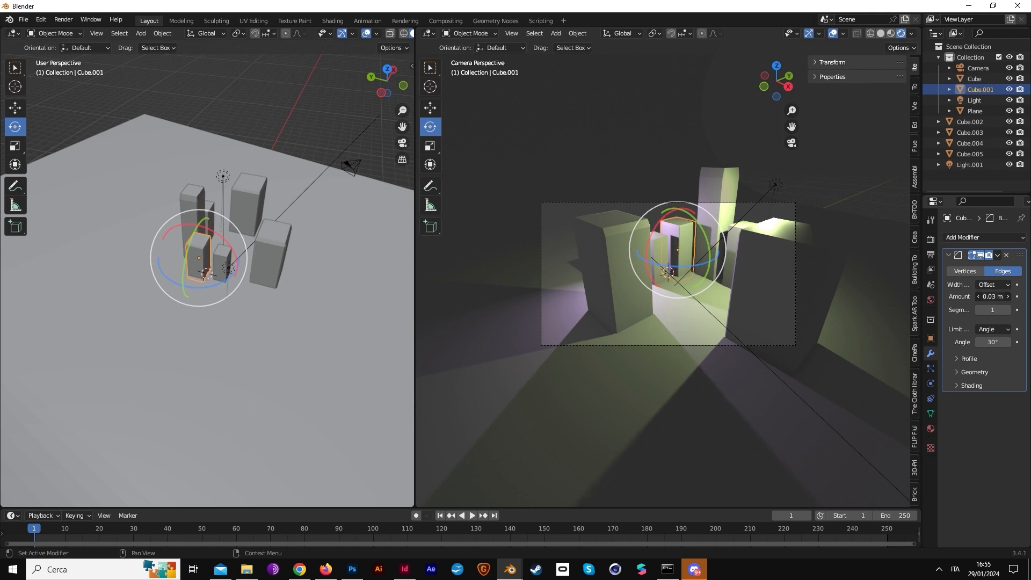
# Add a Bevel modifier to the smallest box at the centre of the scene and set its amount to 0.23 m
pyautogui.click(652, 242)
pyautogui.click(960, 238)
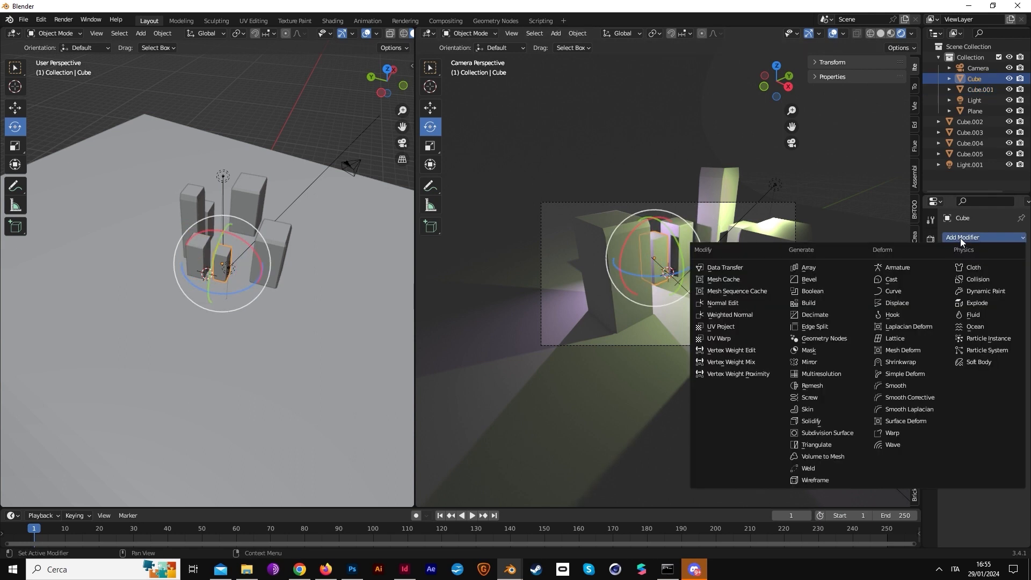
pyautogui.click(794, 279)
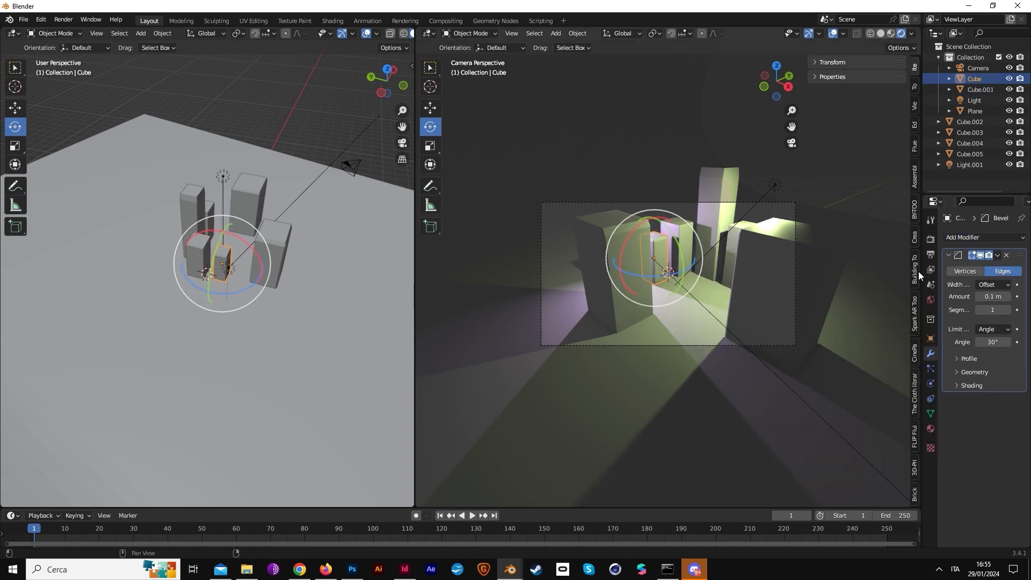
pyautogui.moveTo(992, 297)
pyautogui.mouseDown()
pyautogui.moveTo(974, 296)
pyautogui.moveTo(1009, 296)
pyautogui.mouseUp()
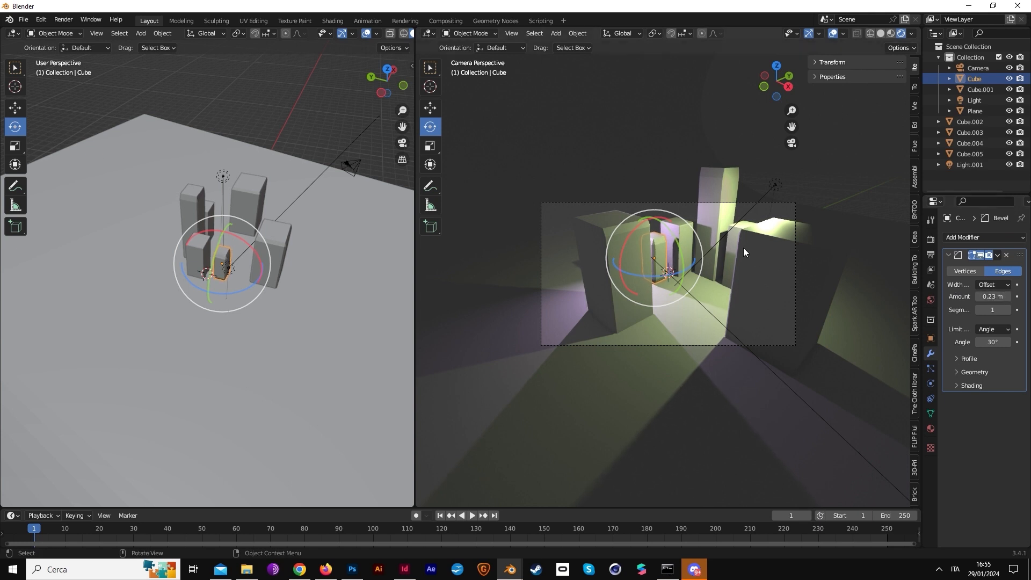
# Add a Bevel modifier with a 0.08 m amount to the box partly hidden behind the large foreground block
pyautogui.click(729, 247)
pyautogui.click(961, 237)
pyautogui.click(864, 279)
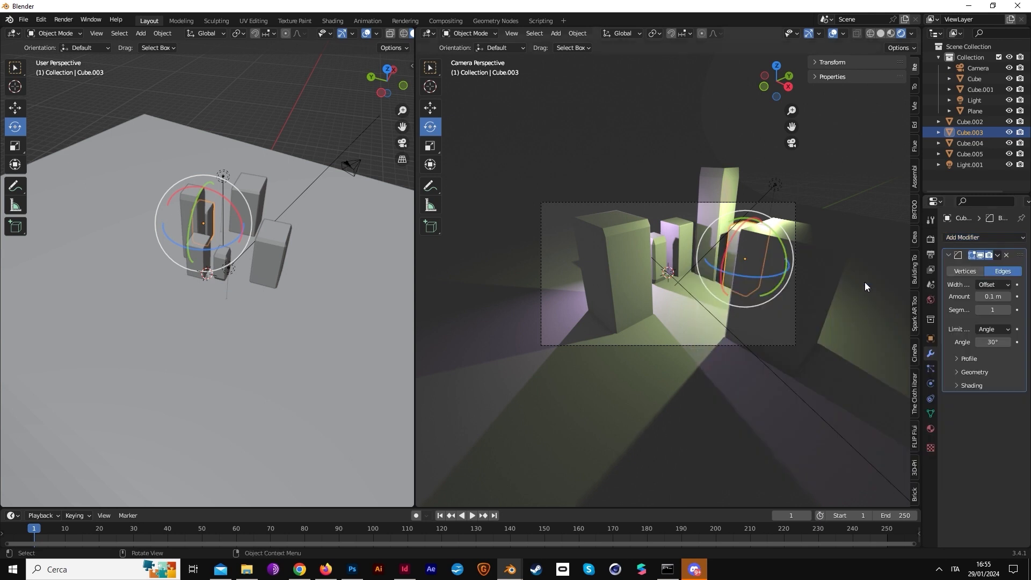
pyautogui.moveTo(992, 297); pyautogui.dragTo(1009, 296)
pyautogui.click(826, 202)
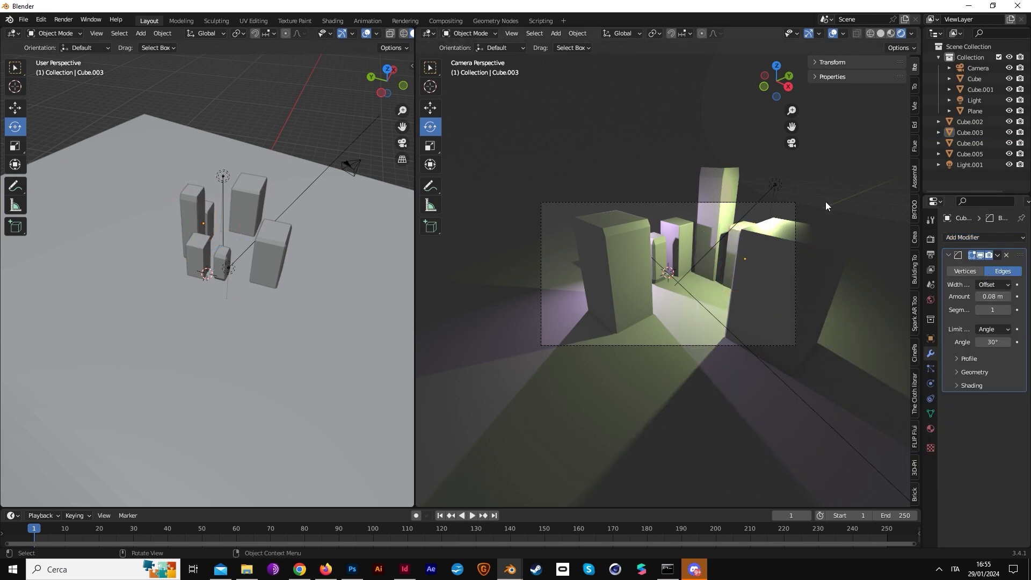
# Set the large foreground block's bevel amount to 0.19 m and its segments to 3
pyautogui.click(766, 256)
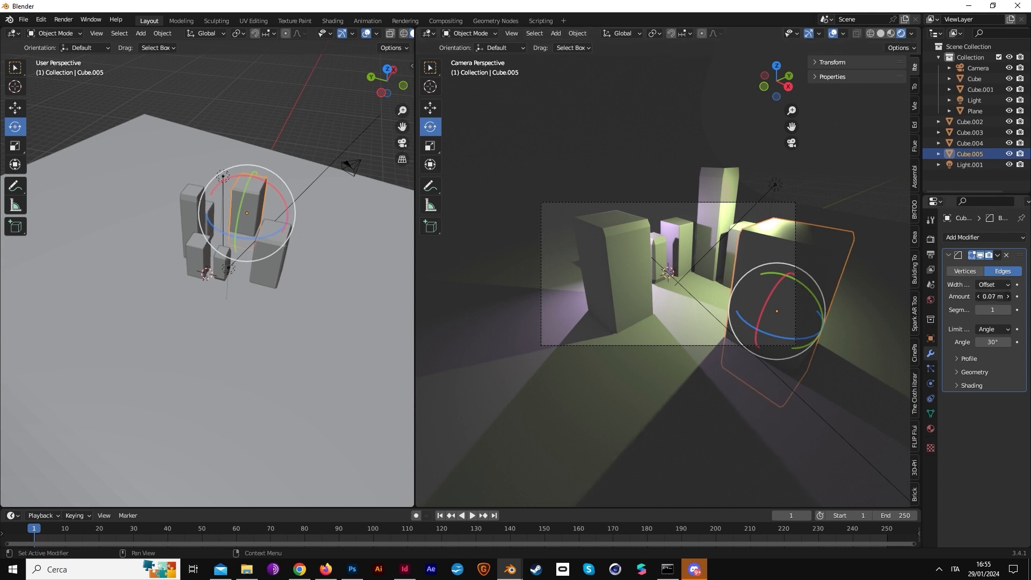
pyautogui.moveTo(992, 296)
pyautogui.mouseDown()
pyautogui.moveTo(1004, 296)
pyautogui.moveTo(1004, 310)
pyautogui.mouseUp()
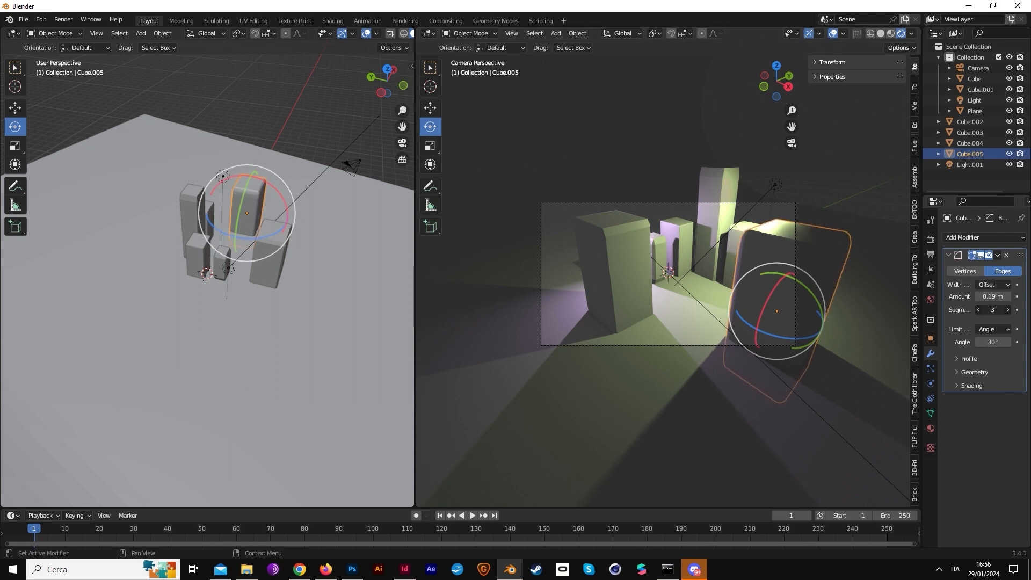
pyautogui.click(690, 282)
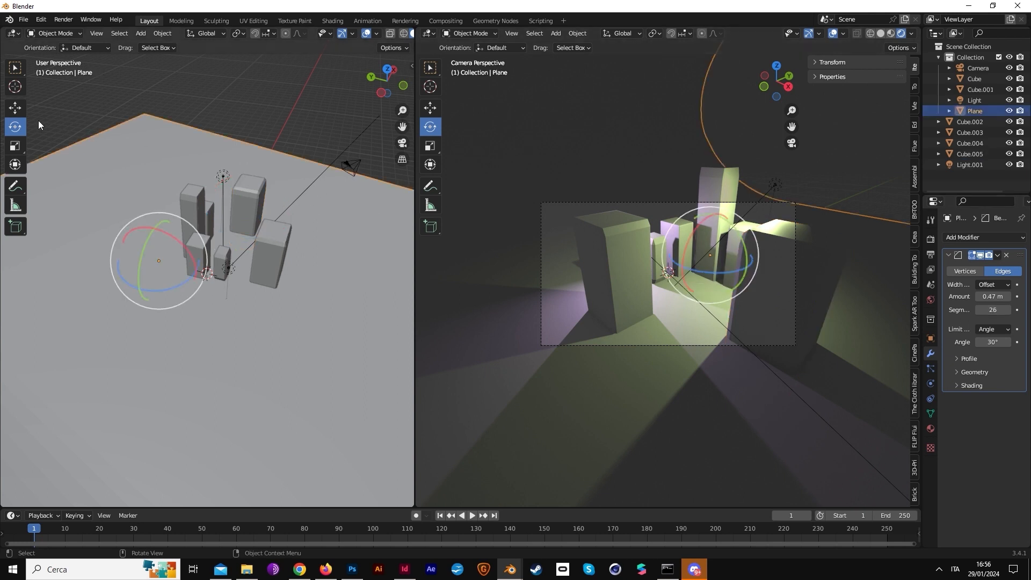
# Add a mesh cube at the 3D cursor and scale it down to a small block
pyautogui.click(430, 146)
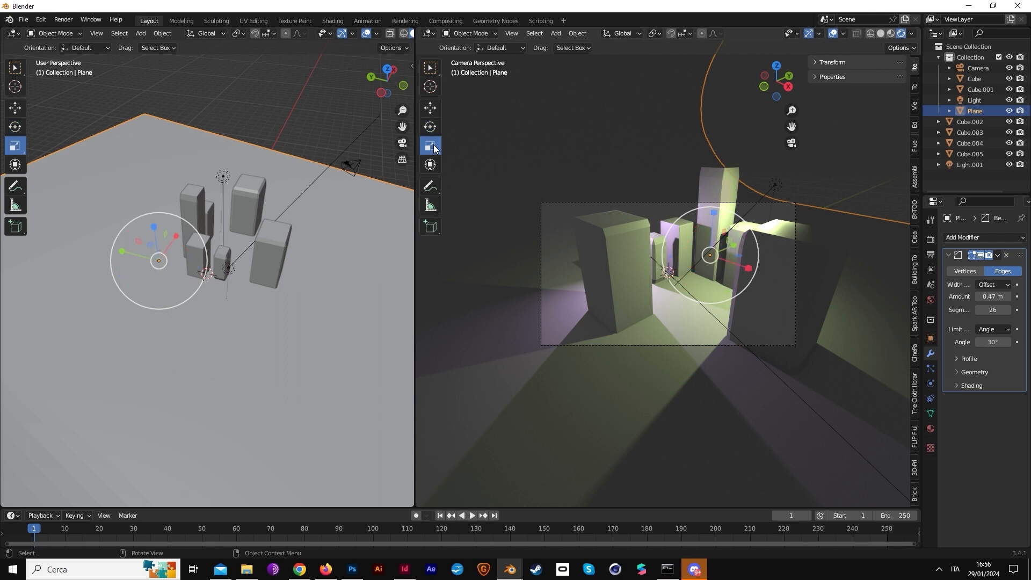
pyautogui.click(140, 34)
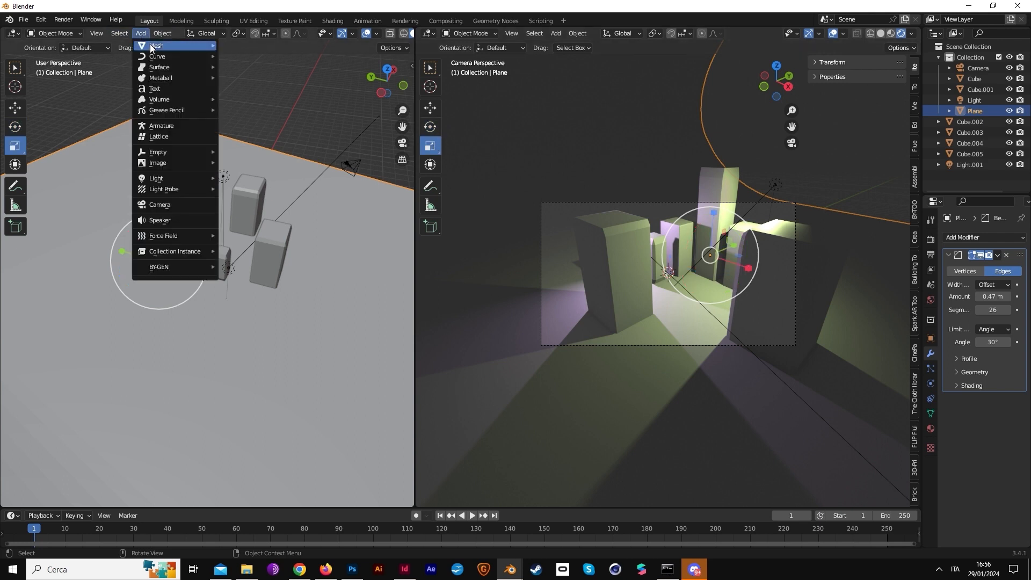
pyautogui.moveTo(149, 44)
pyautogui.click(249, 69)
pyautogui.scroll(3, 224, 222)
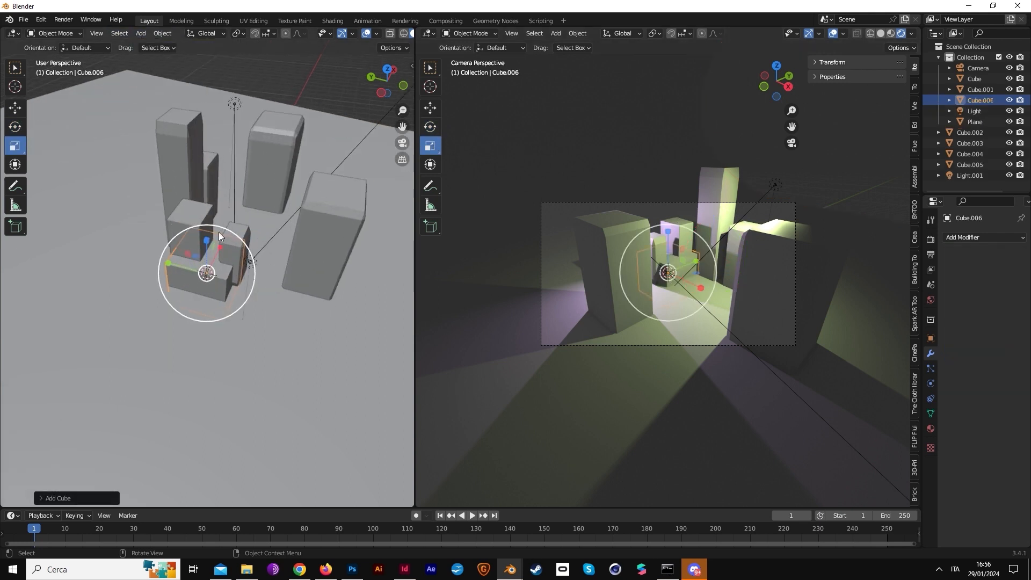
pyautogui.press('s')
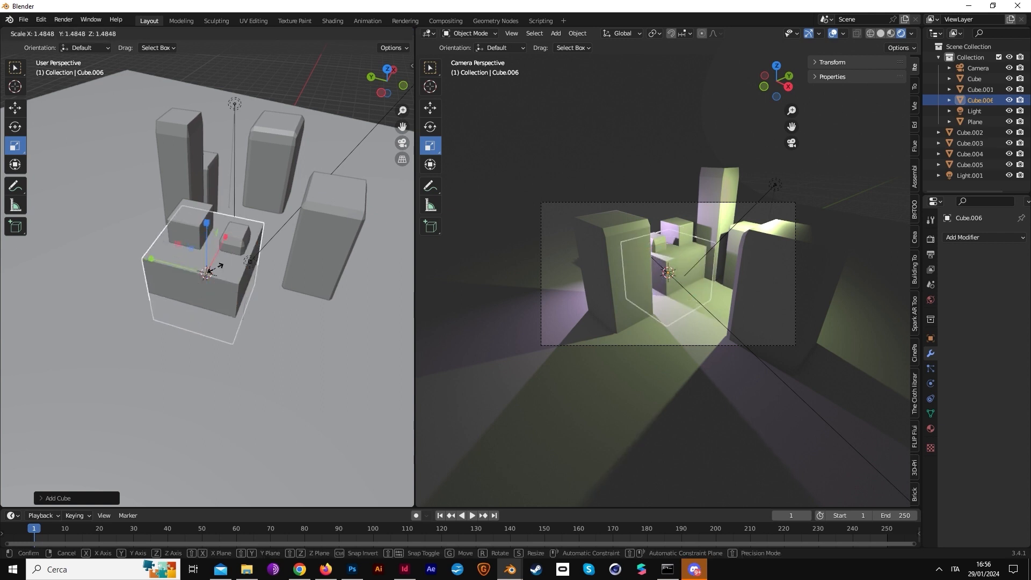
pyautogui.click(208, 263)
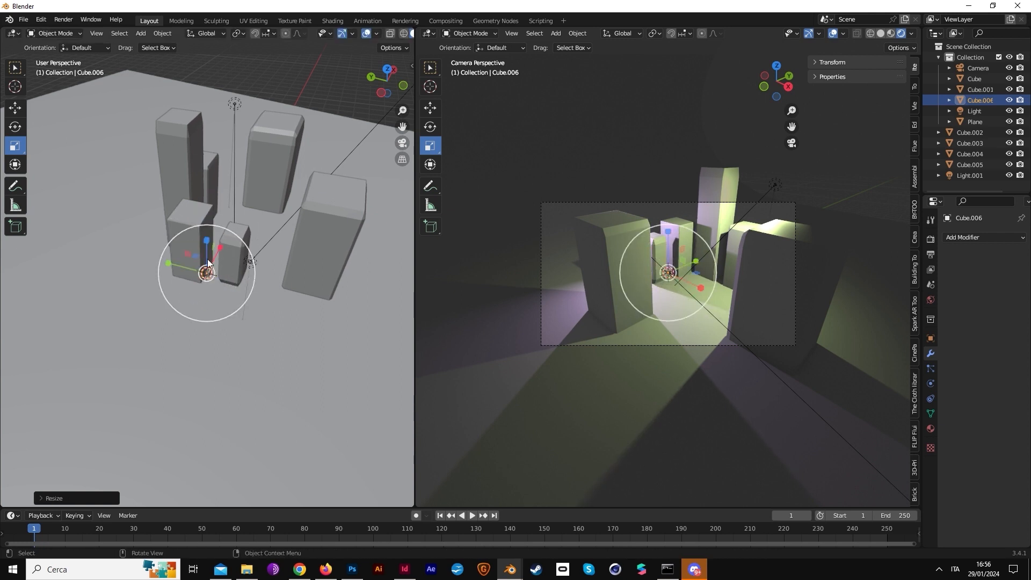
# Move the small cube away from the 3D cursor, raise it along Z and shift it along Y among the boxes
pyautogui.click(16, 109)
pyautogui.moveTo(222, 246); pyautogui.dragTo(320, 240)
pyautogui.moveTo(220, 216); pyautogui.dragTo(222, 195)
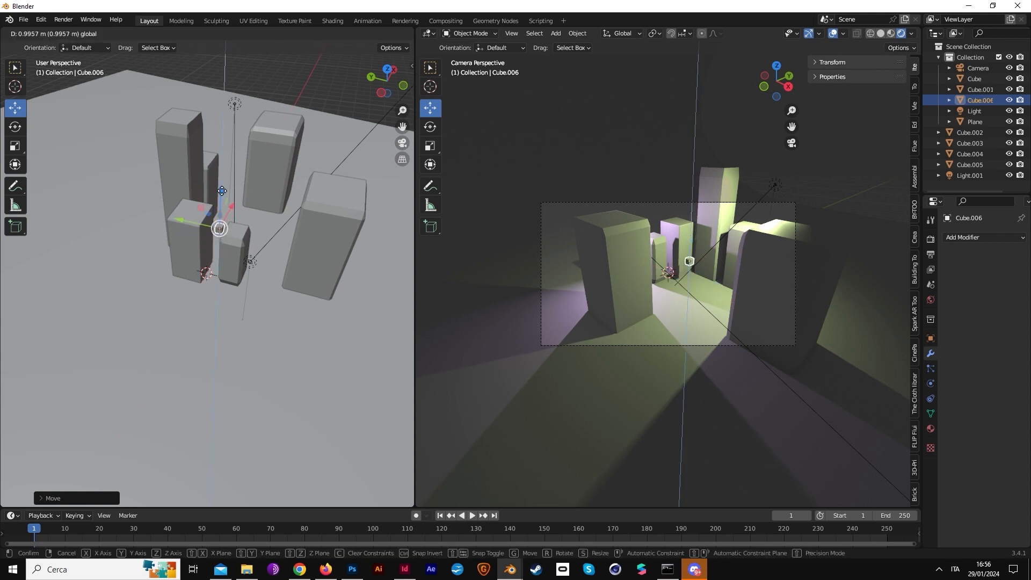
pyautogui.moveTo(715, 251); pyautogui.dragTo(702, 258)
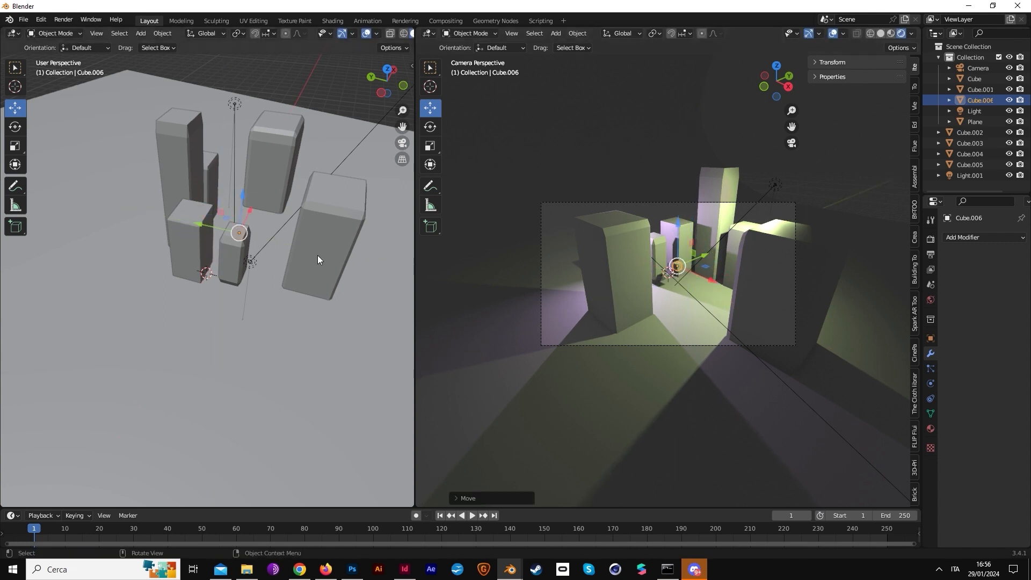
# Flatten the small cube along the Z axis and tilt it slightly with a free rotation
pyautogui.scroll(5, 317, 255)
pyautogui.moveTo(253, 207); pyautogui.dragTo(3, 163, button='middle')
pyautogui.click(16, 148)
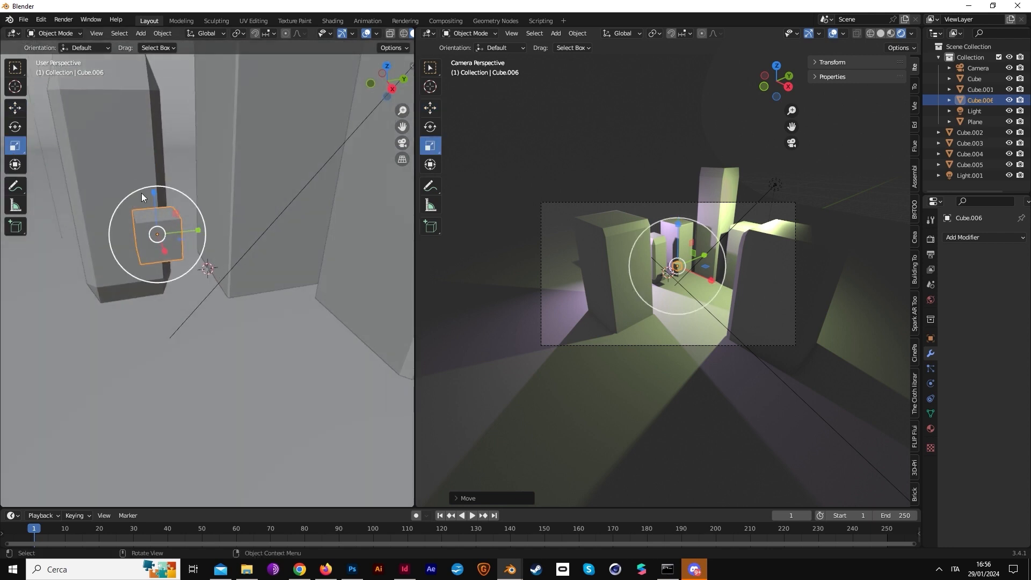
pyautogui.moveTo(154, 192); pyautogui.dragTo(158, 239)
pyautogui.scroll(2, 154, 228)
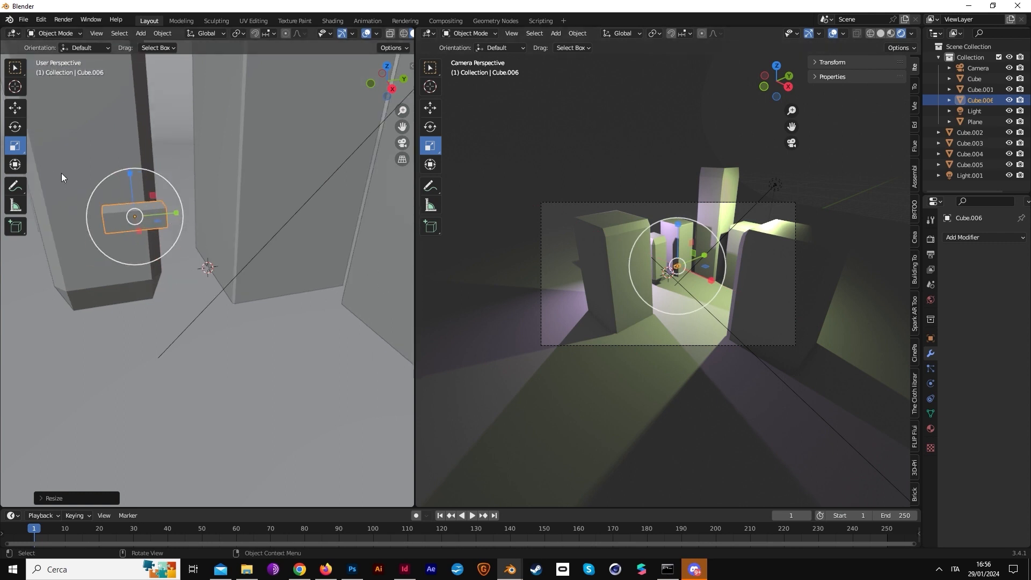
pyautogui.click(15, 127)
pyautogui.moveTo(160, 179); pyautogui.dragTo(156, 187)
# Duplicate the flattened block, place the copy off to the side and raise it in front of the tallest tower
pyautogui.hotkey('shift', 'd')
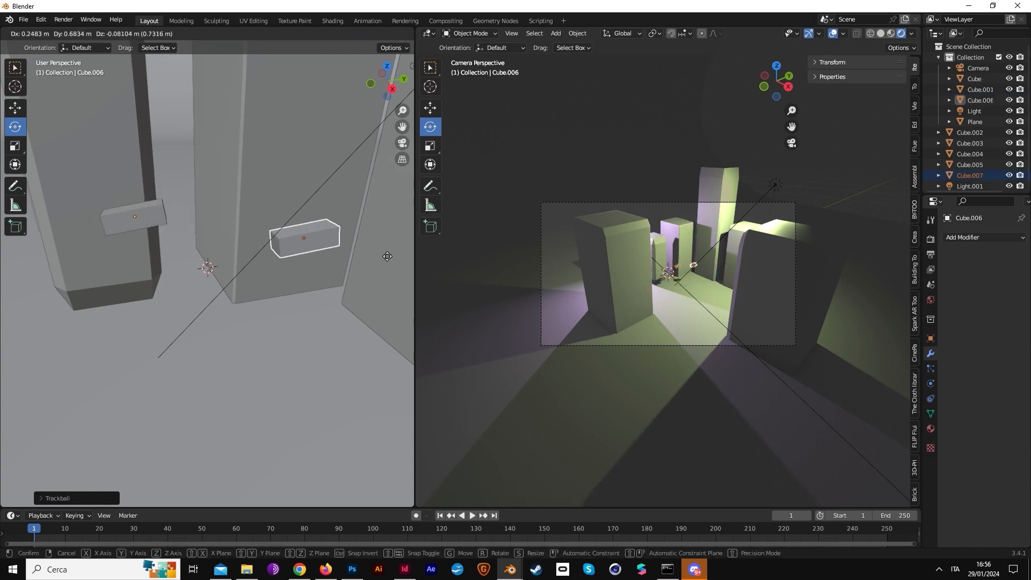
pyautogui.click(26, 207)
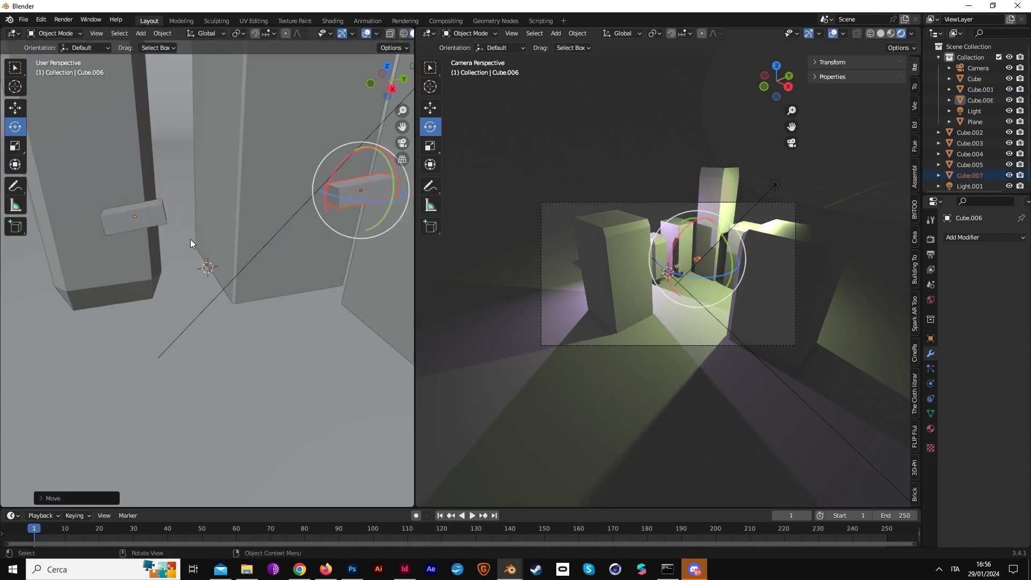
pyautogui.moveTo(190, 242); pyautogui.dragTo(229, 242, button='middle')
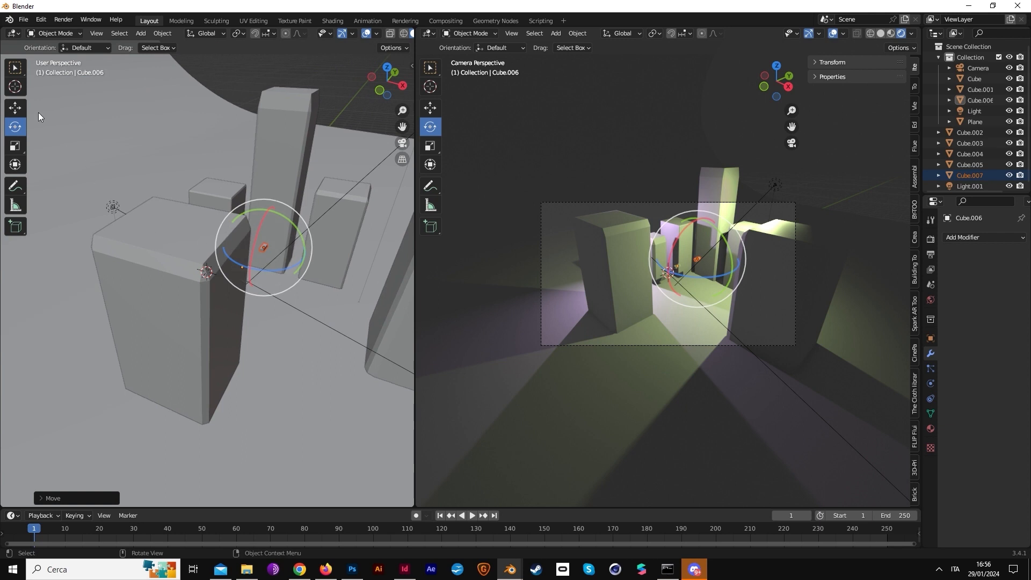
pyautogui.click(15, 107)
pyautogui.moveTo(263, 208); pyautogui.dragTo(270, 141)
# Duplicate the raised block, place the copy low beside the neighbouring box and rescale it along X and Y
pyautogui.hotkey('shift', 'd')
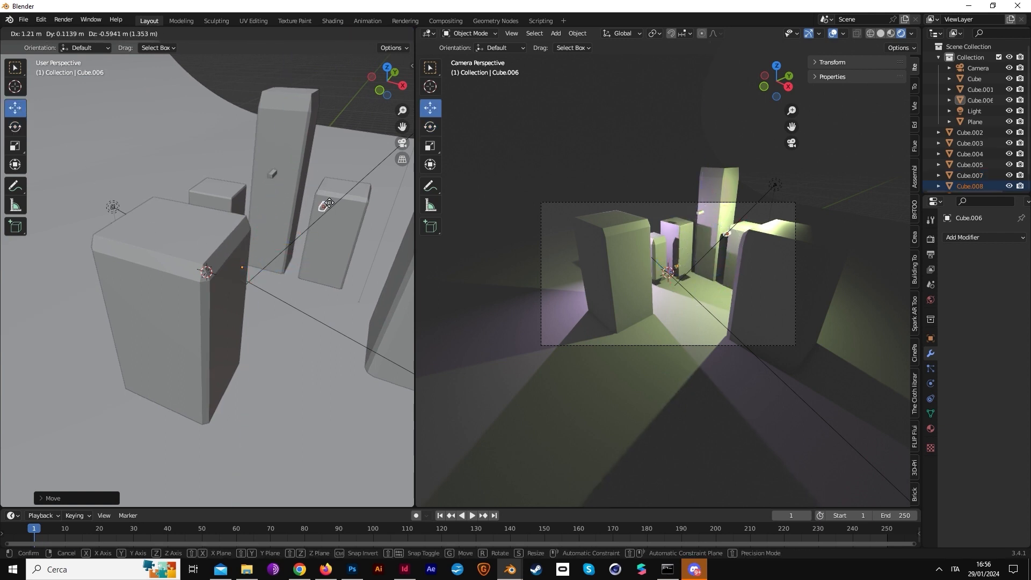
pyautogui.click(349, 264)
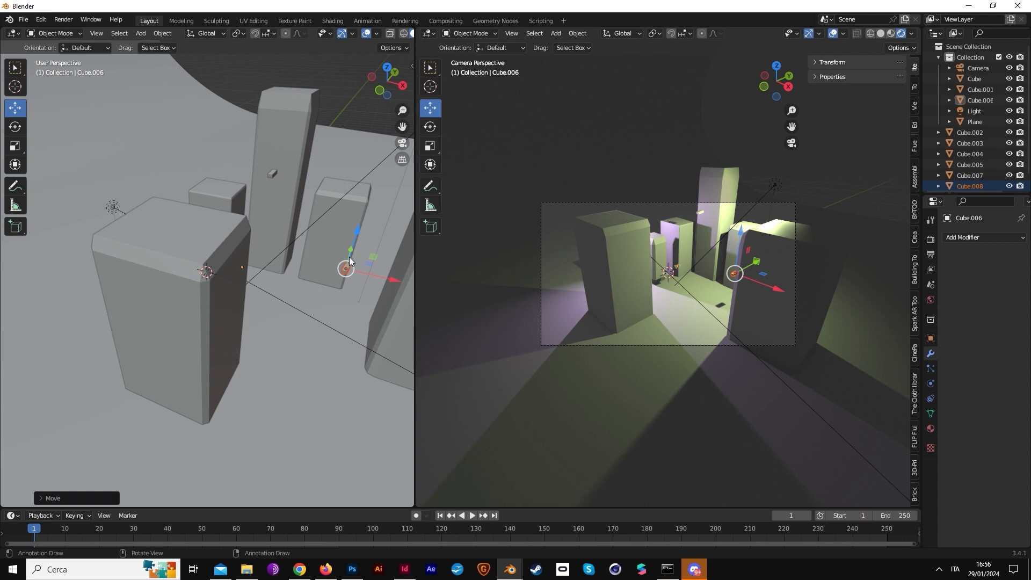
pyautogui.click(15, 145)
pyautogui.moveTo(384, 288); pyautogui.dragTo(368, 287)
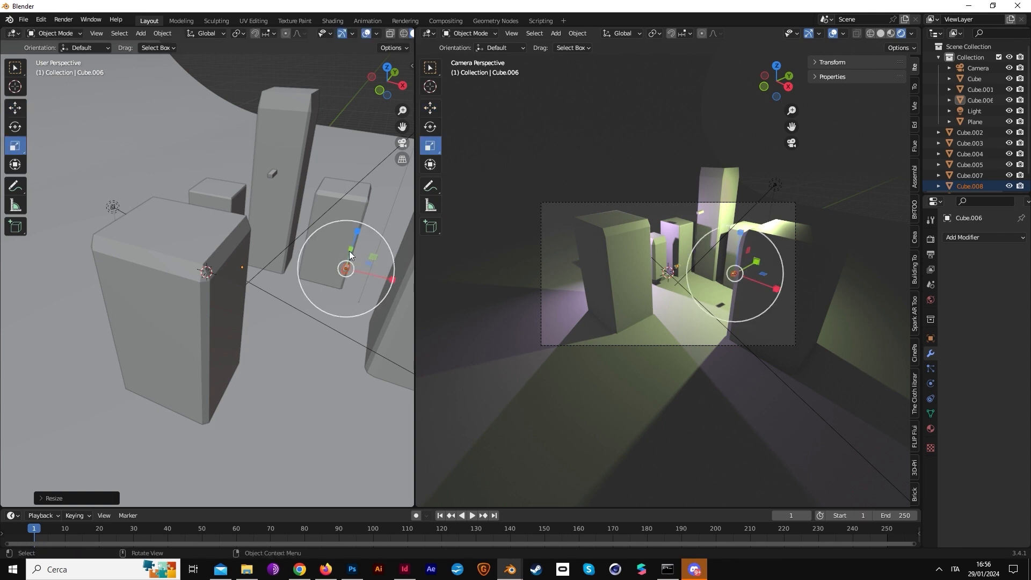
pyautogui.moveTo(350, 249); pyautogui.dragTo(346, 270)
# Rotate the small block in front of the tallest tower
pyautogui.click(15, 127)
pyautogui.click(698, 213)
pyautogui.moveTo(696, 215); pyautogui.dragTo(700, 246)
pyautogui.click(842, 188)
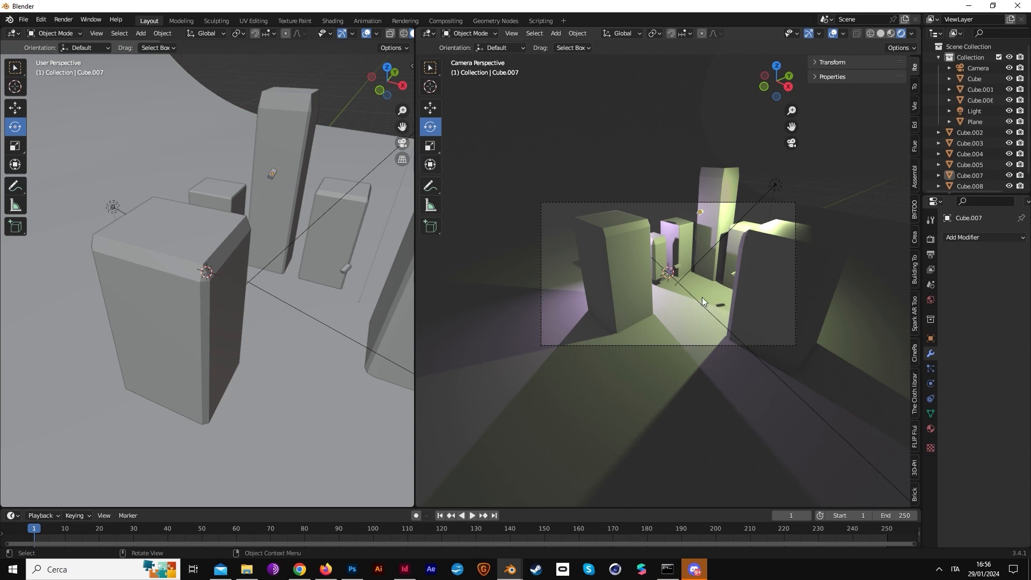
# Move the first small block lower, just above the lit floor in the camera view, and resize it
pyautogui.click(679, 271)
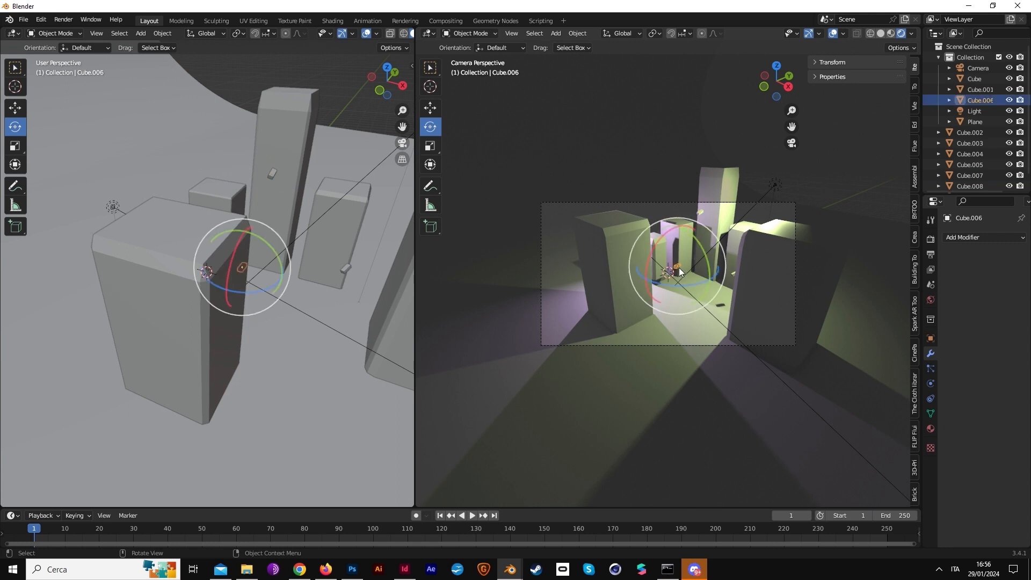
pyautogui.press('g')
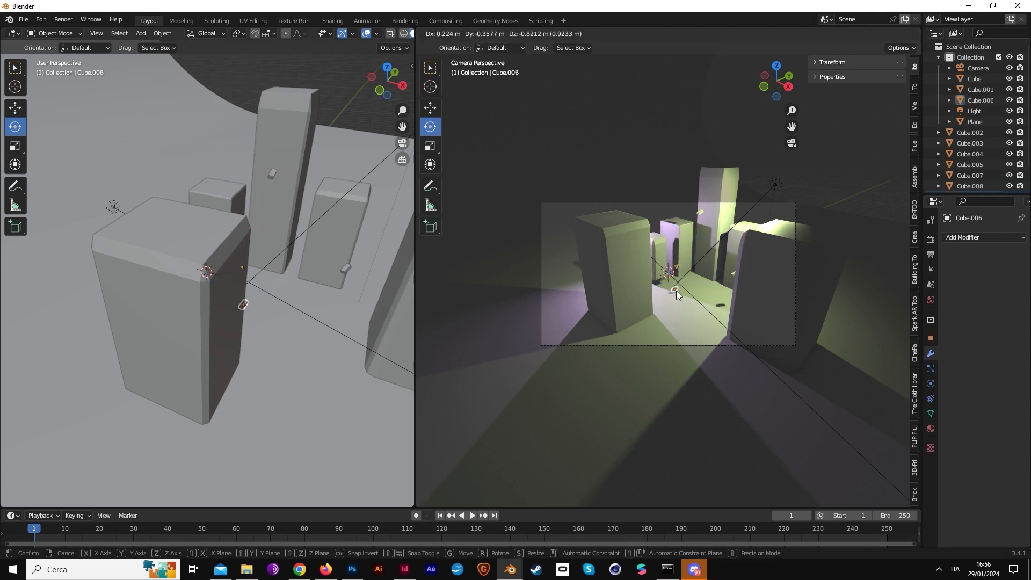
pyautogui.click(675, 291)
pyautogui.click(15, 146)
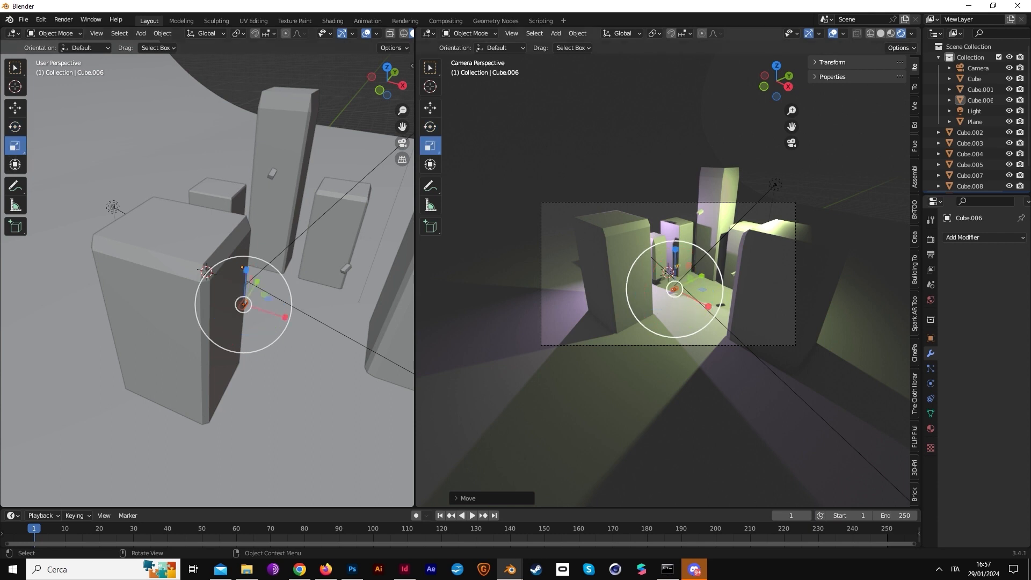
pyautogui.press('s')
pyautogui.click(675, 314)
# Move the first small block along the Y axis, closer to the tall front box
pyautogui.hotkey('shift', 'space')
pyautogui.press('g')
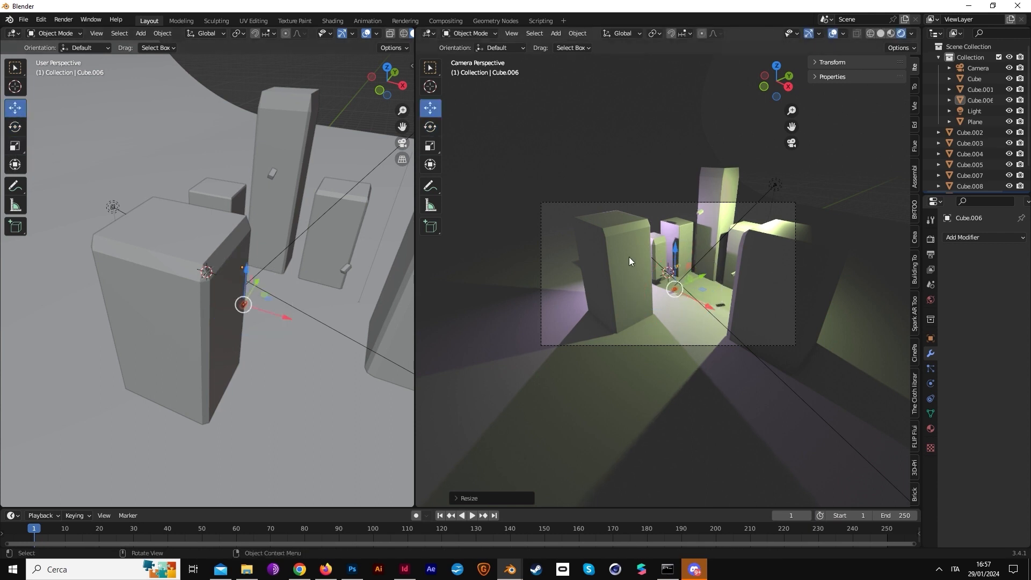
pyautogui.moveTo(701, 274); pyautogui.dragTo(681, 285)
pyautogui.hotkey('shift', 'space')
pyautogui.press('r')
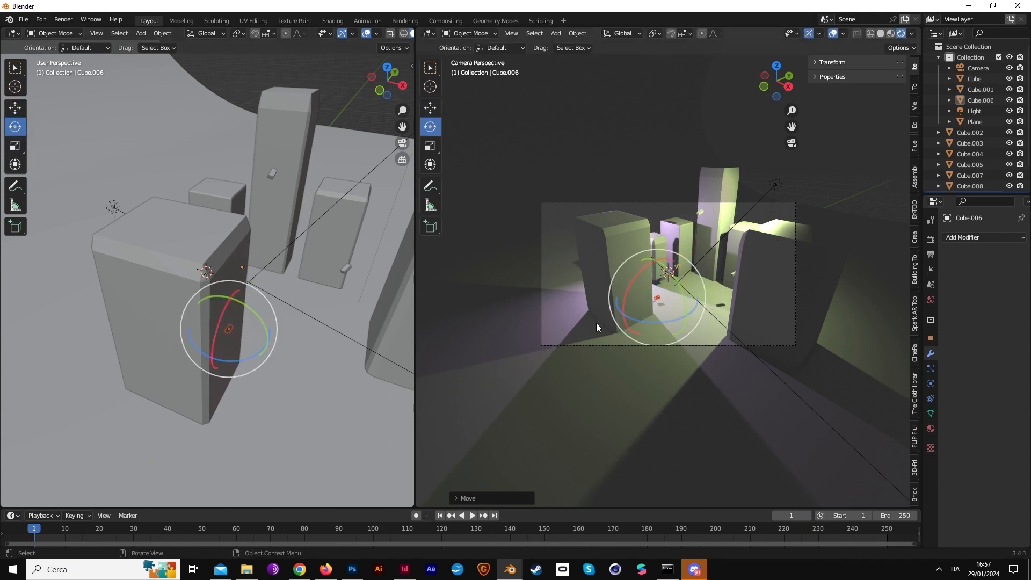
pyautogui.click(466, 285)
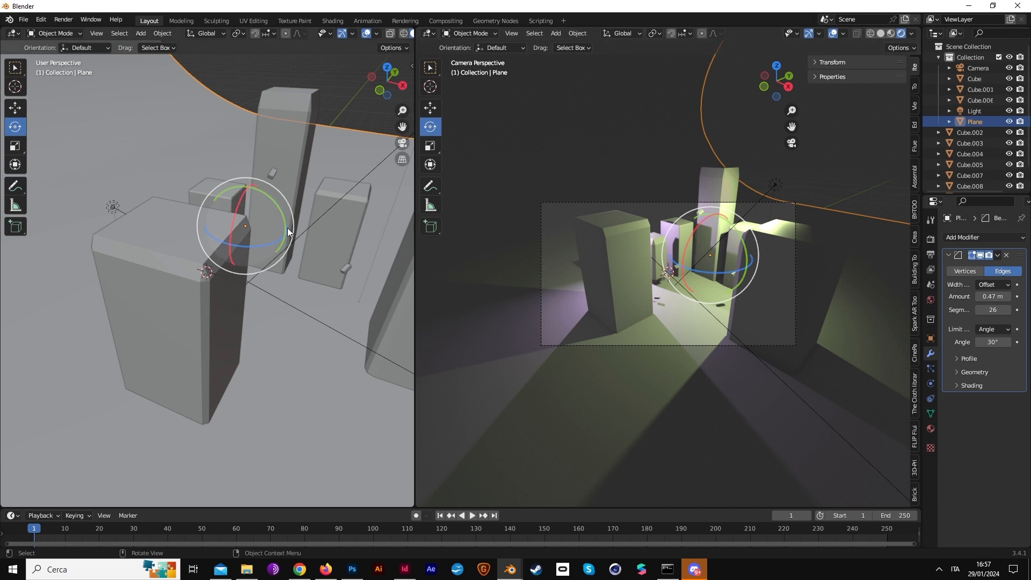
# Move the camera outward along the X axis to about 8.09 m
pyautogui.scroll(-5, 243, 226)
pyautogui.click(241, 289)
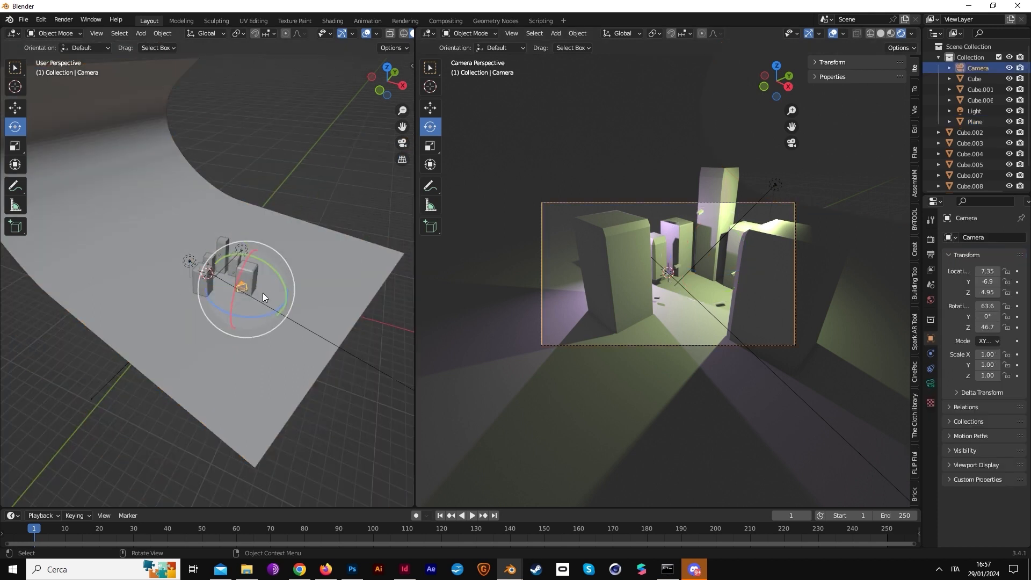
pyautogui.click(19, 113)
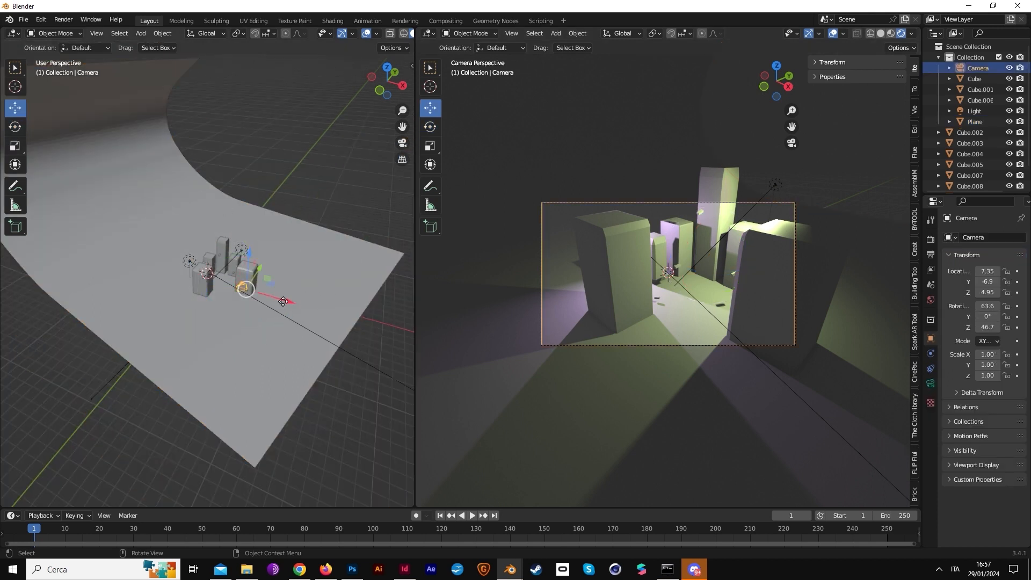
pyautogui.moveTo(283, 301); pyautogui.dragTo(292, 304)
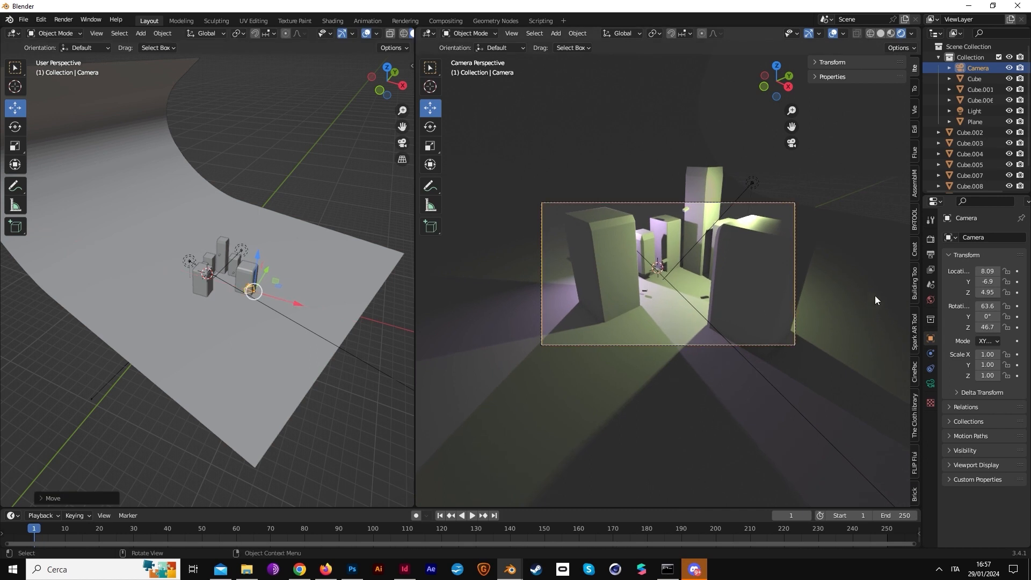
pyautogui.click(933, 240)
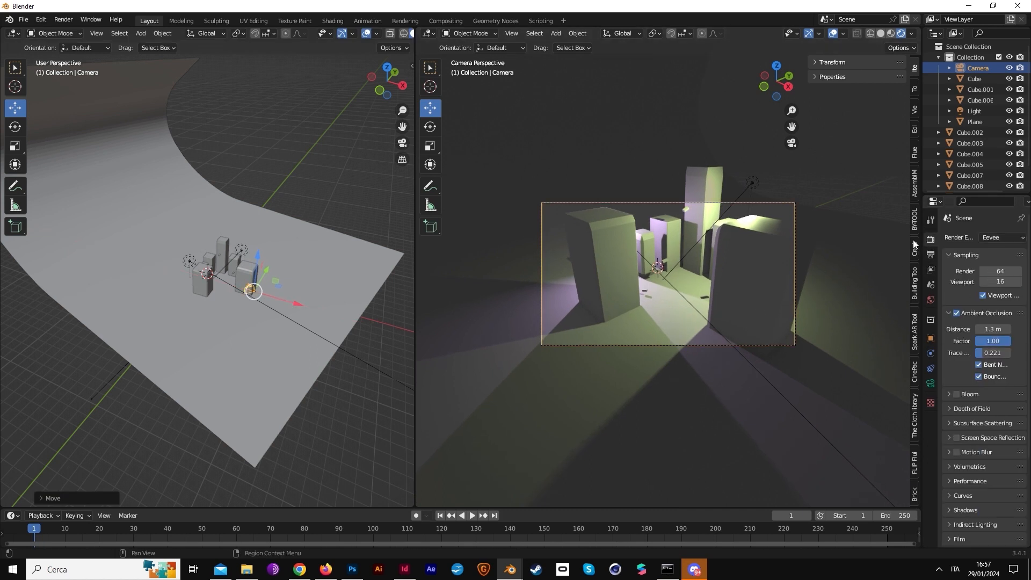
# Rotate the curved backdrop plane about the Z axis so that its raised end stands behind the blocks
pyautogui.click(842, 237)
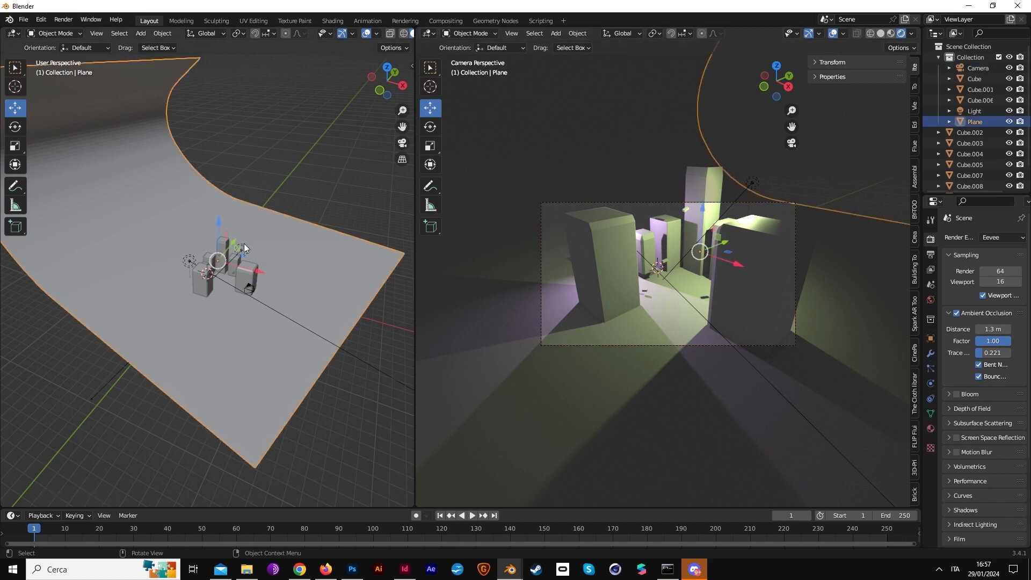
pyautogui.click(19, 146)
pyautogui.click(15, 127)
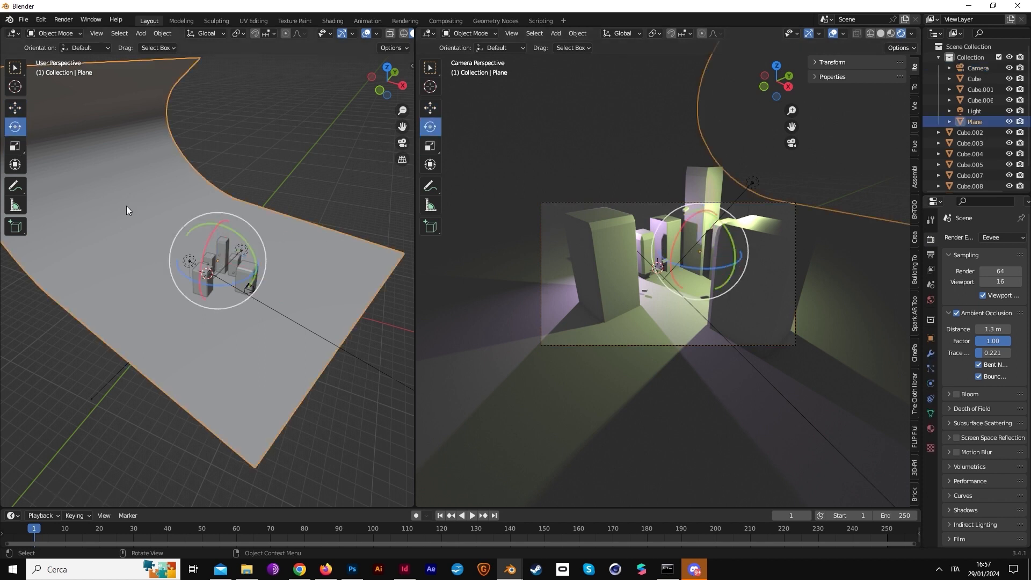
pyautogui.moveTo(249, 279); pyautogui.dragTo(229, 285)
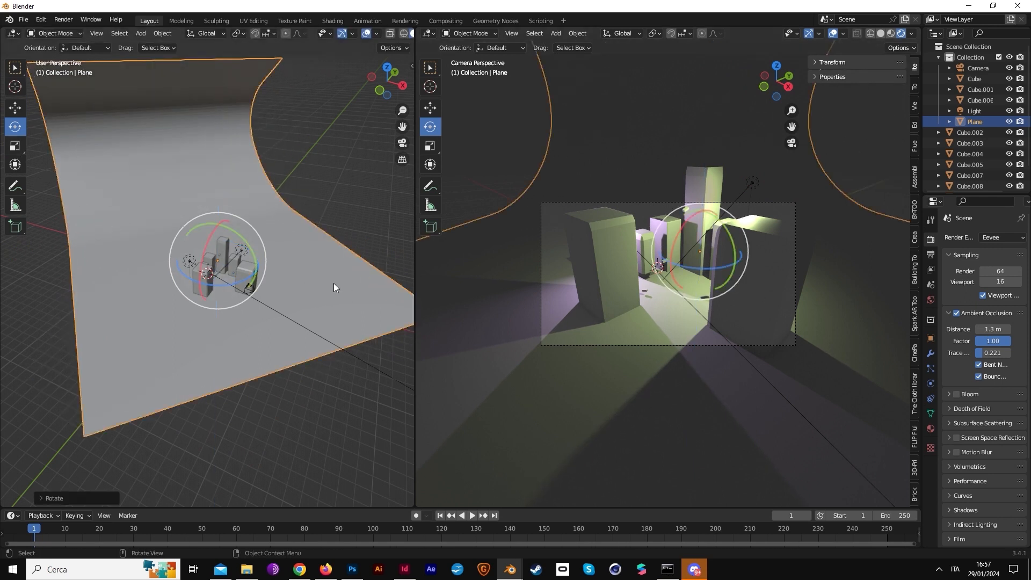
# Move the camera back along the X axis, closer to the blocks
pyautogui.click(249, 289)
pyautogui.click(14, 107)
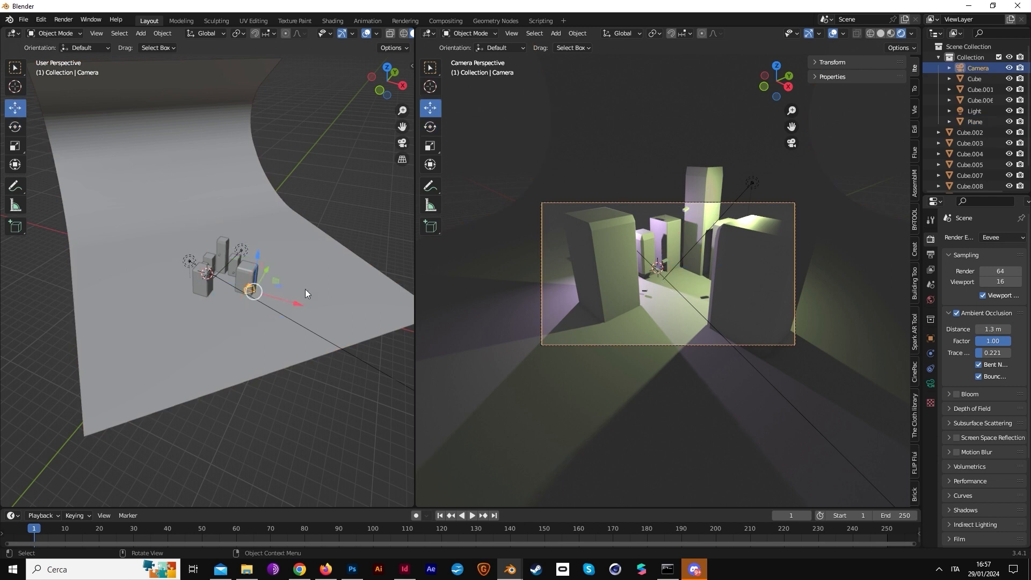
pyautogui.moveTo(294, 301); pyautogui.dragTo(254, 314)
pyautogui.click(15, 127)
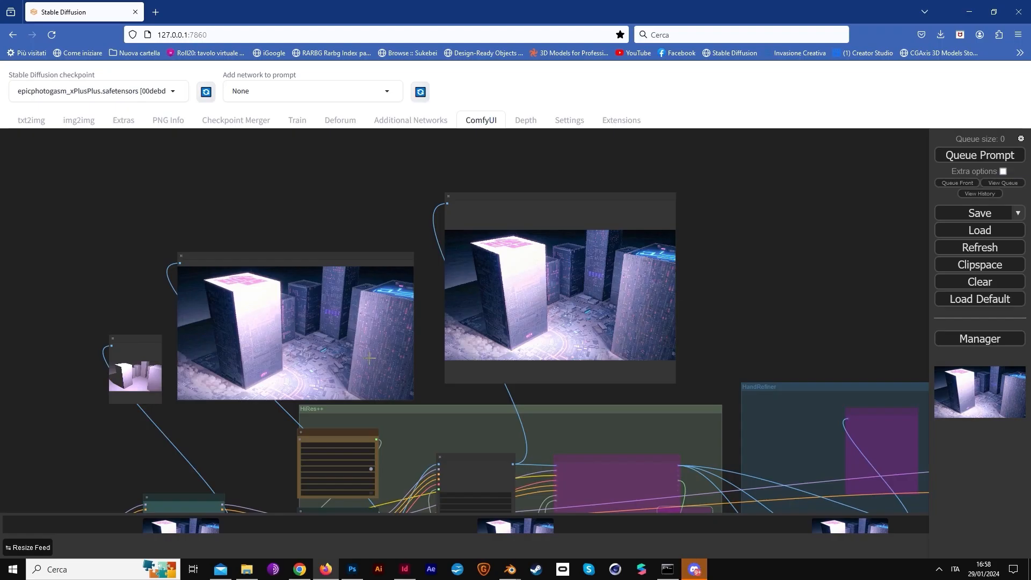
# Load the new Blender render from the Downloads folder into the Canny image loader of the ControlNet group
pyautogui.scroll(-5, 340, 330)
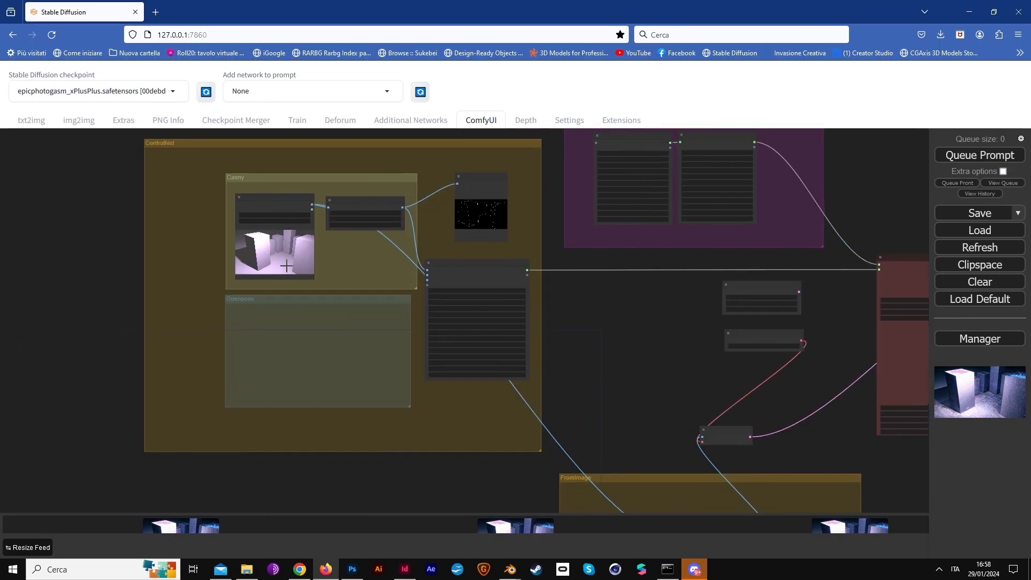
pyautogui.click(286, 218)
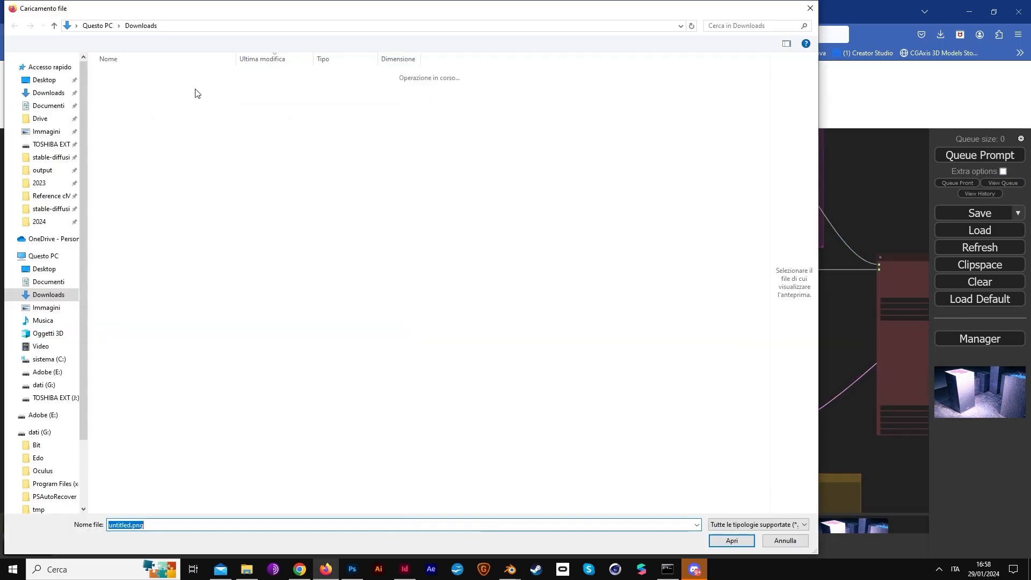
pyautogui.doubleClick(142, 94)
# Extend the Efficient Loader's positive prompt with "futuristic flying cars. Cinematic lights"
pyautogui.moveTo(694, 316); pyautogui.dragTo(481, 309)
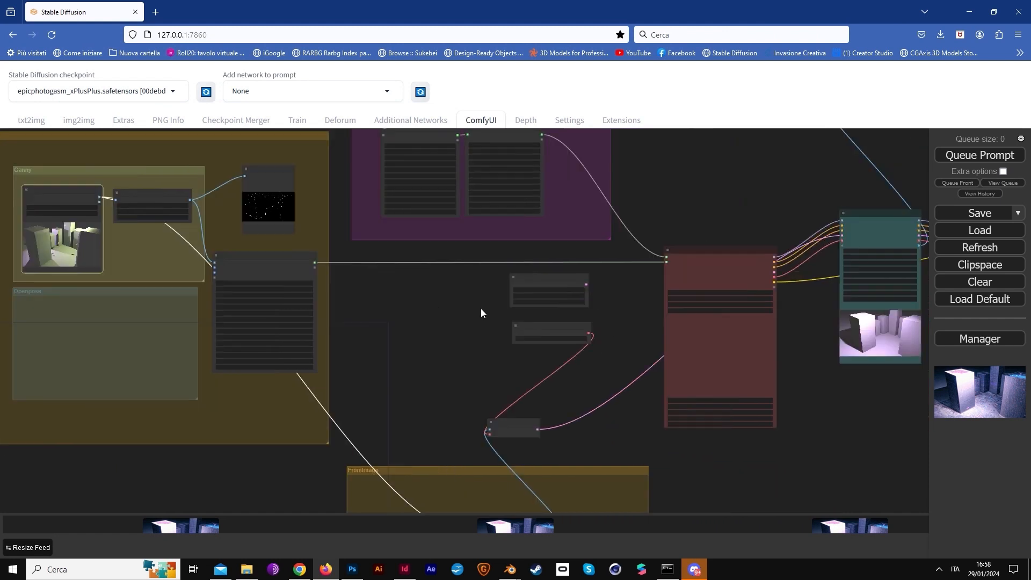
pyautogui.scroll(3, 616, 382)
pyautogui.scroll(6, 823, 320)
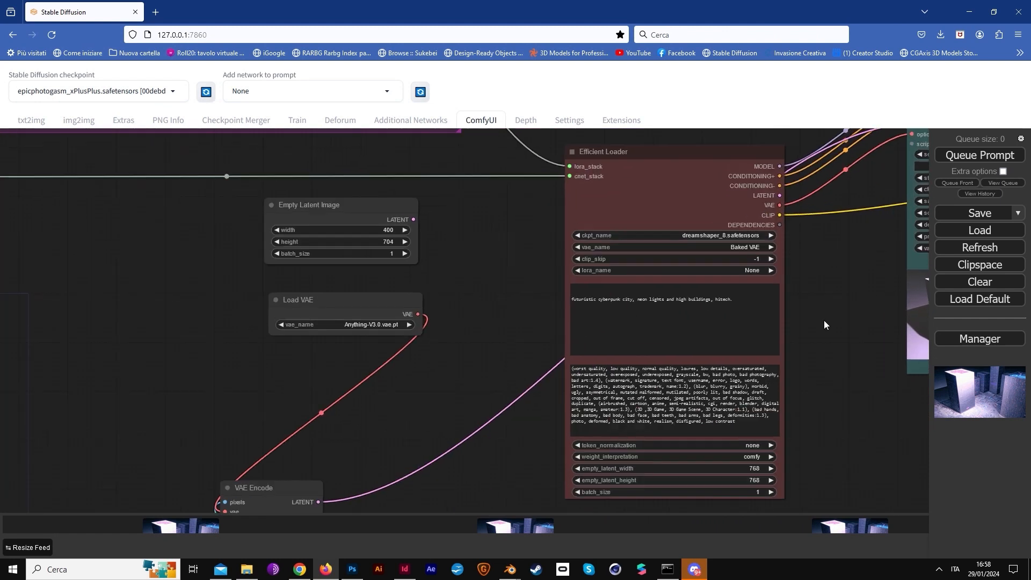
pyautogui.click(498, 290)
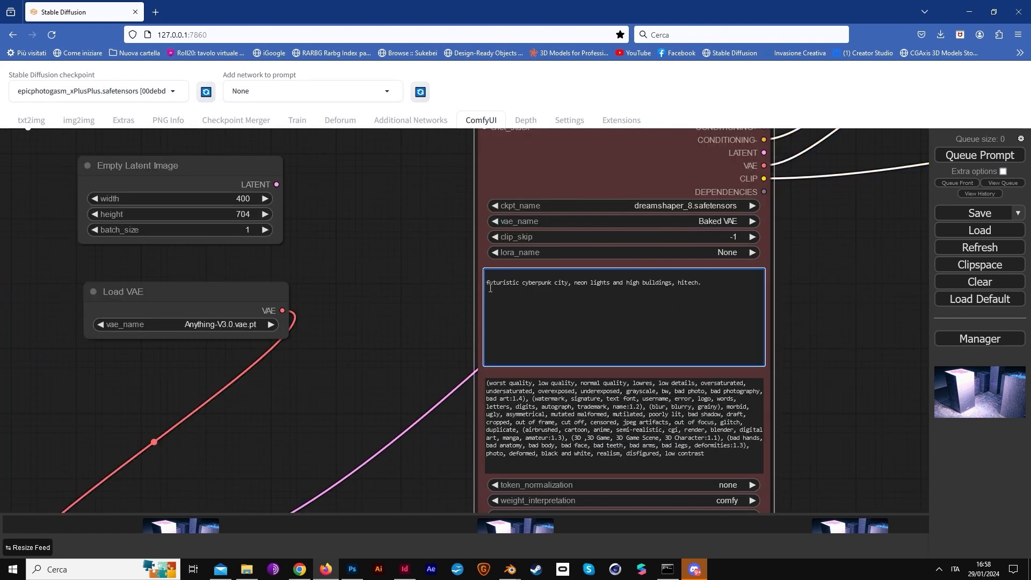
pyautogui.press('Delete')
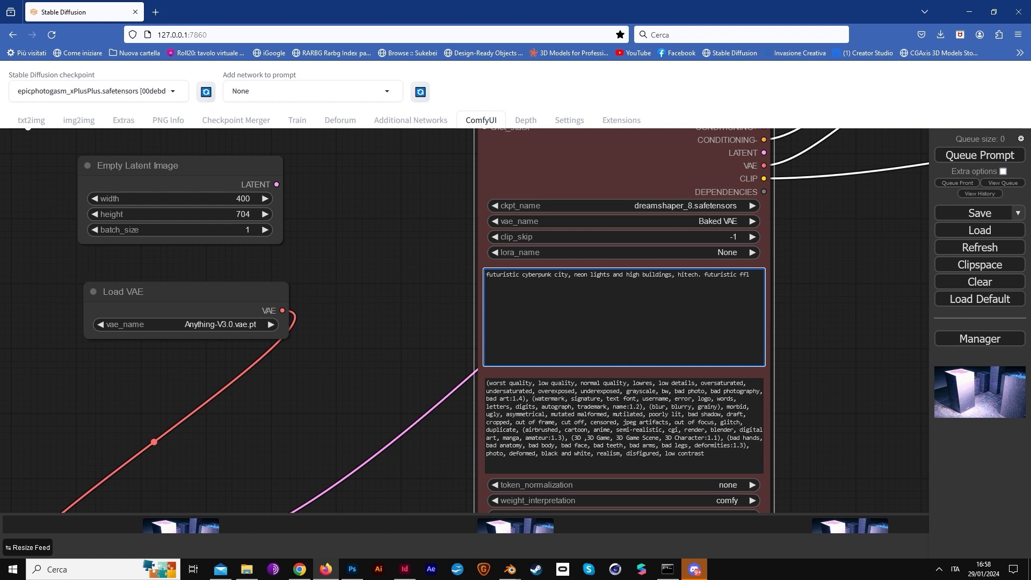
pyautogui.write('ars')
pyautogui.click(744, 275)
pyautogui.press('BackSpace')
pyautogui.scroll(-2, 819, 384)
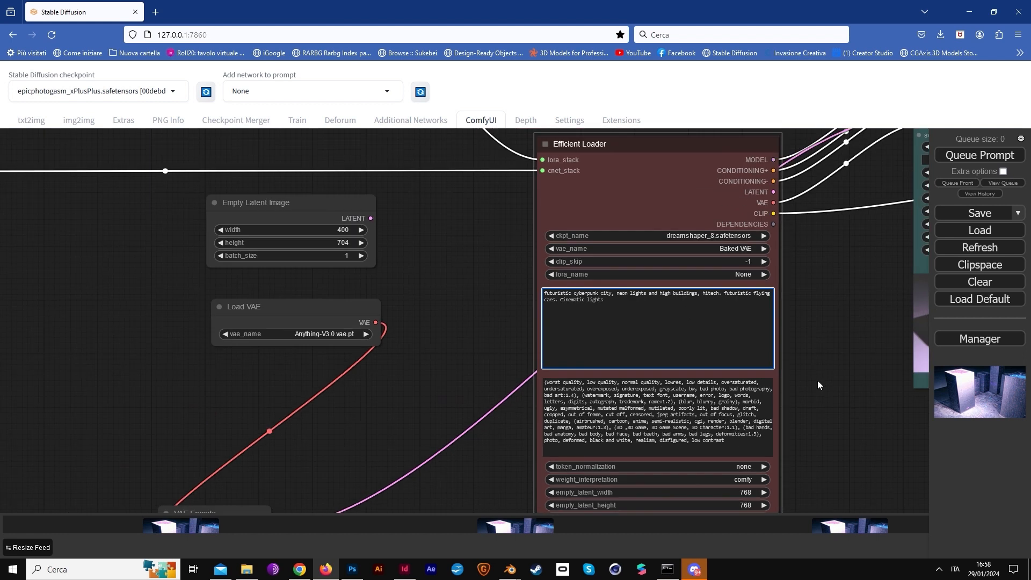
# Delete the negative prompt's text from "(blur, blurry, grainy)" to its end and queue the prompt
pyautogui.click(677, 401)
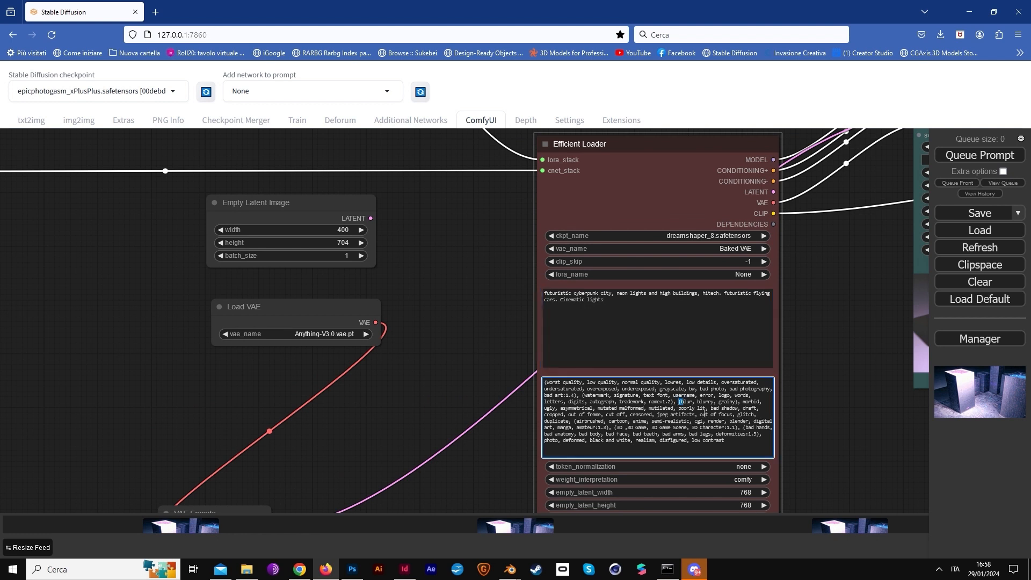
pyautogui.hotkey('ctrl', 'shift', 'End')
pyautogui.press('Delete')
pyautogui.scroll(-3, 816, 389)
pyautogui.moveTo(816, 388); pyautogui.dragTo(484, 400)
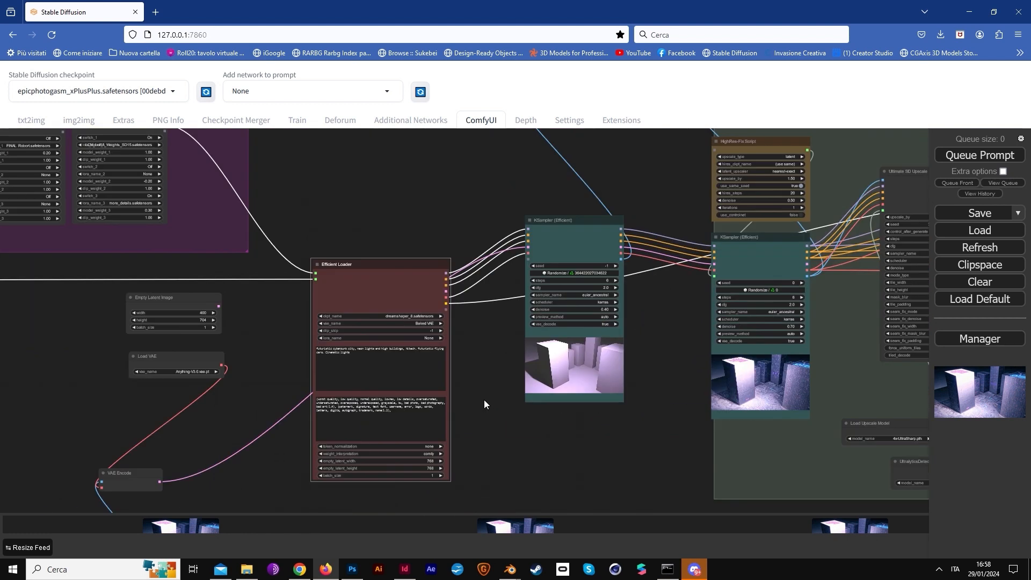
pyautogui.click(993, 157)
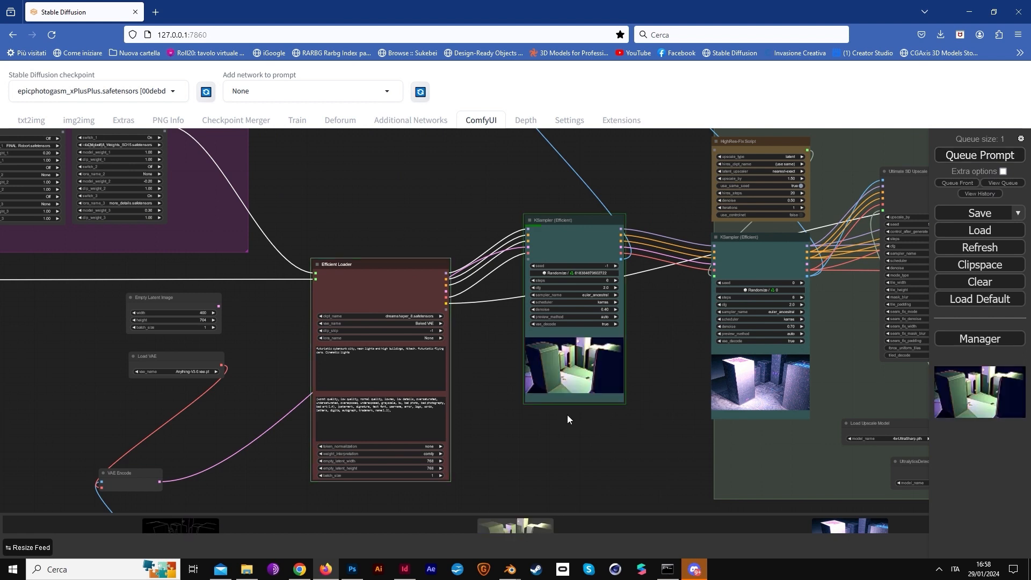
# Examine the KSampler previews, the hi-res preview and the upscaled city image for detail on the buildings and small vehicles
pyautogui.scroll(7, 576, 390)
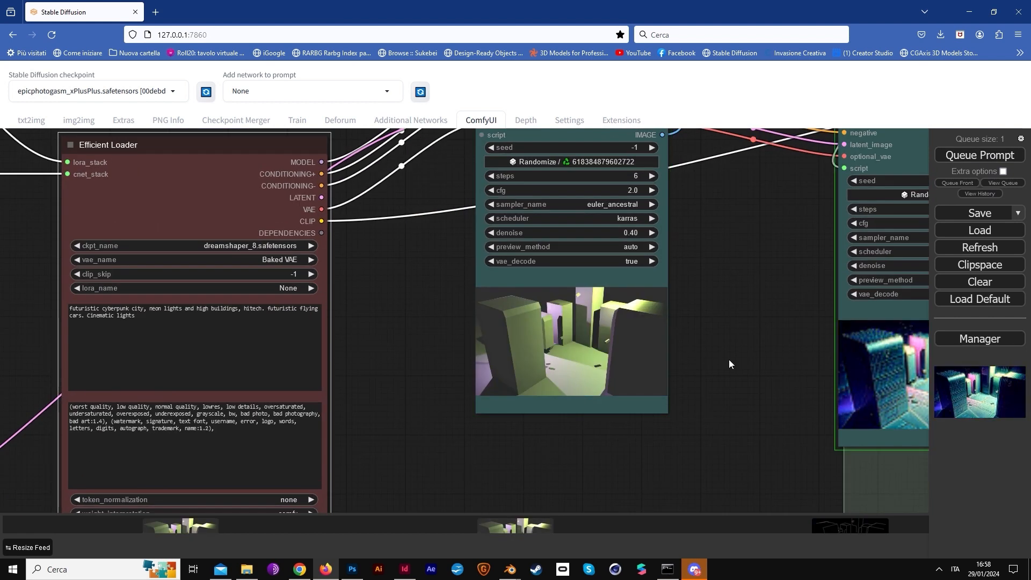
pyautogui.moveTo(737, 369); pyautogui.dragTo(436, 370)
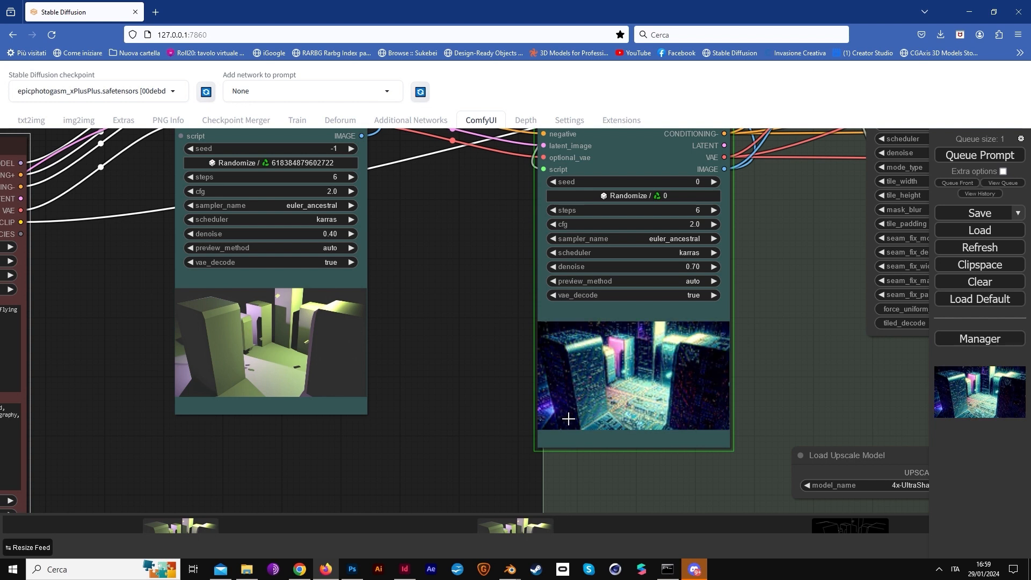
pyautogui.scroll(-3, 568, 419)
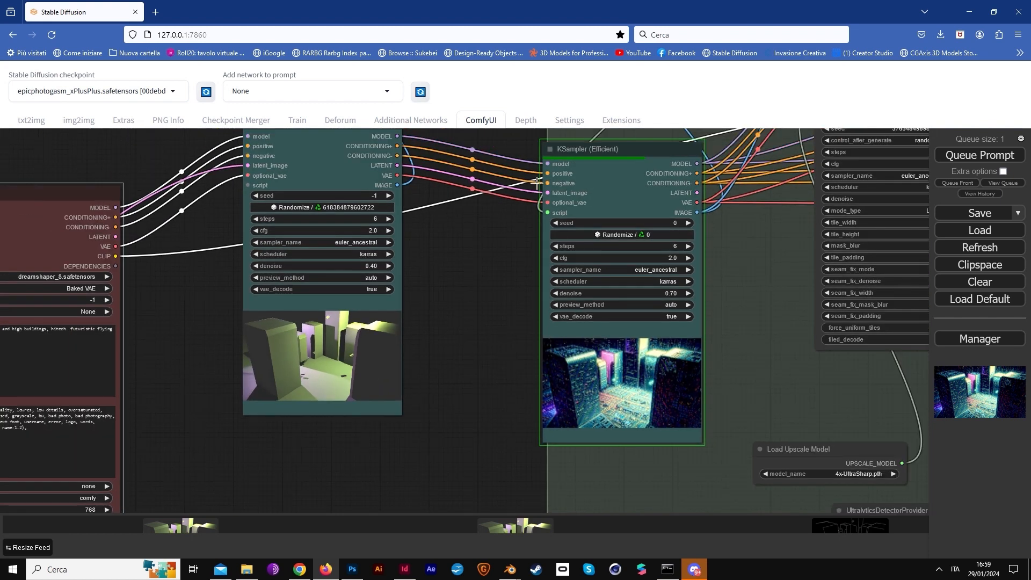
pyautogui.moveTo(535, 182); pyautogui.dragTo(483, 489)
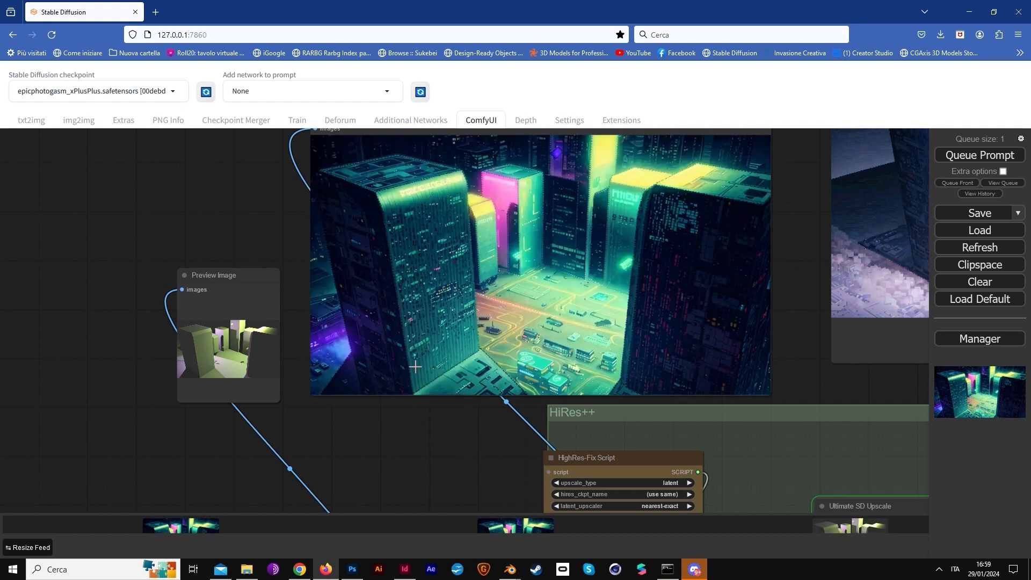
pyautogui.scroll(-2, 482, 267)
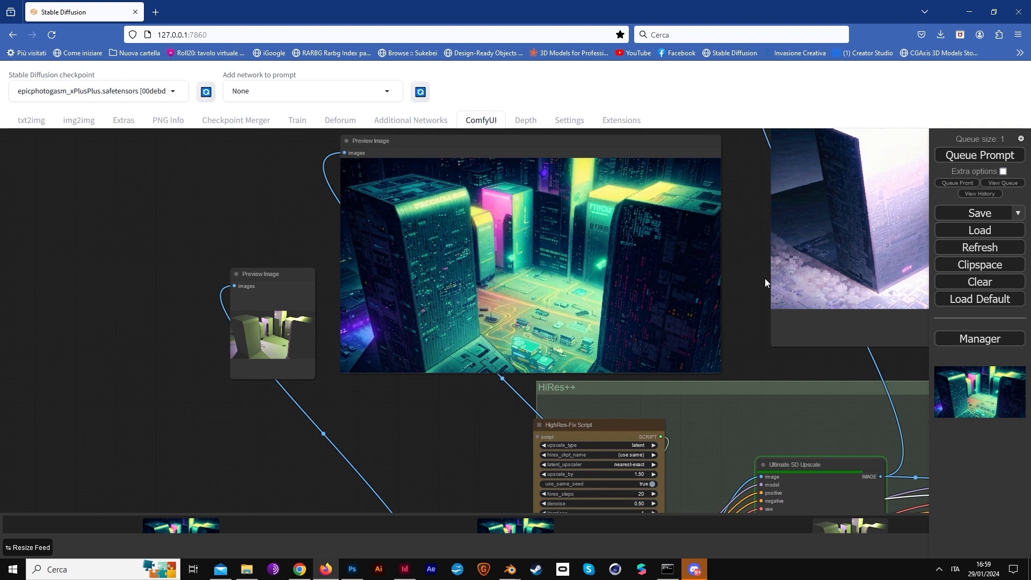
pyautogui.moveTo(765, 278); pyautogui.dragTo(645, 328)
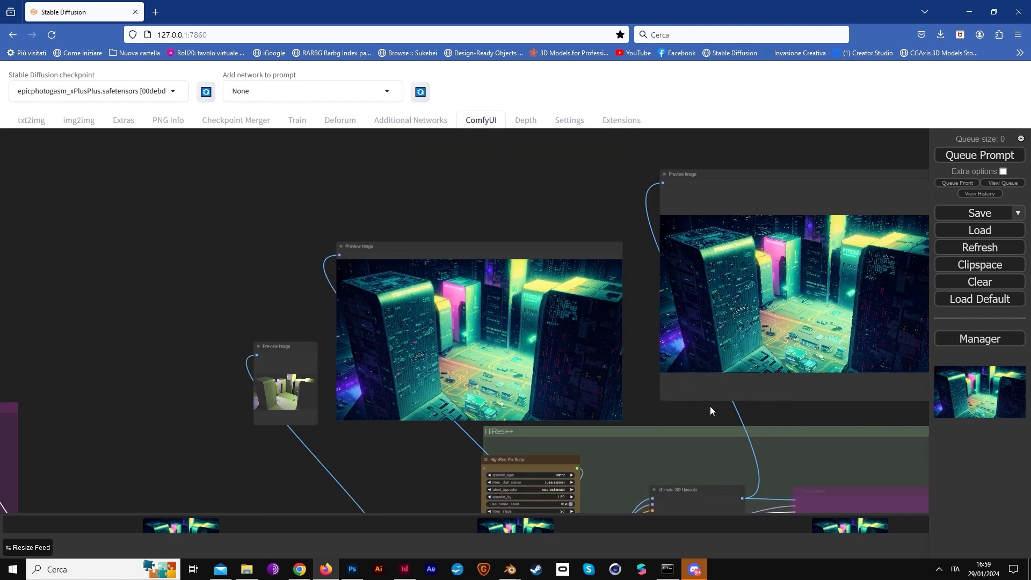
pyautogui.moveTo(711, 411); pyautogui.dragTo(533, 378)
pyautogui.scroll(6, 534, 377)
pyautogui.moveTo(662, 340); pyautogui.dragTo(595, 413)
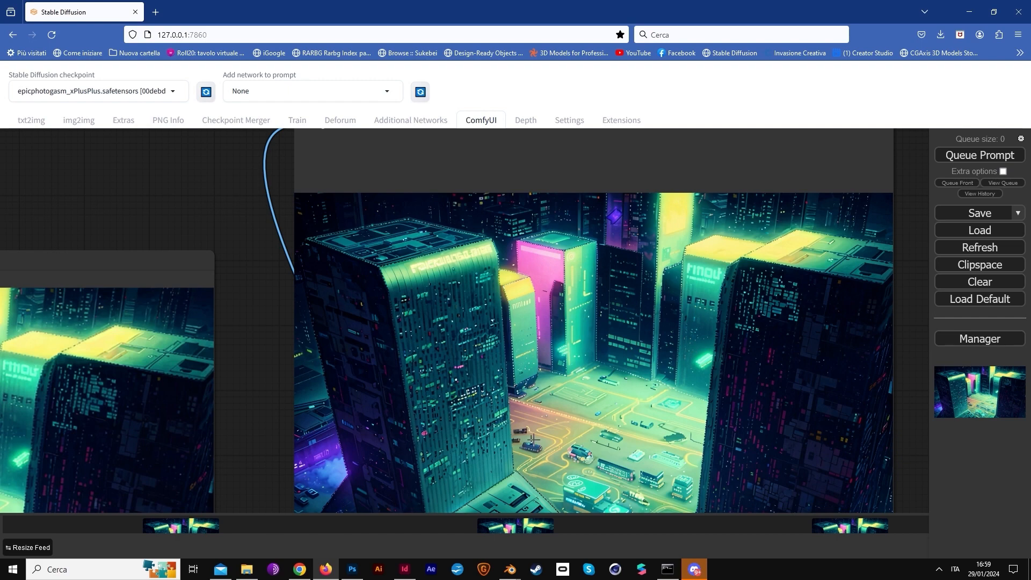
pyautogui.scroll(-4, 531, 446)
# Switch to Blender and give the small floating blocks a shared new black material in the Shading workspace
pyautogui.moveTo(510, 569)
pyautogui.click(470, 531)
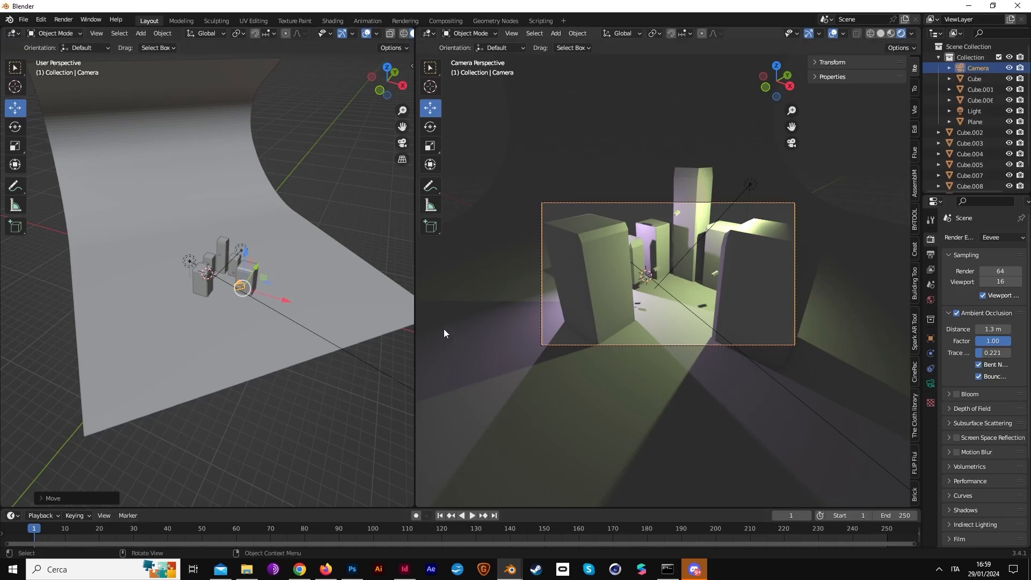
pyautogui.scroll(5, 279, 269)
pyautogui.click(249, 213)
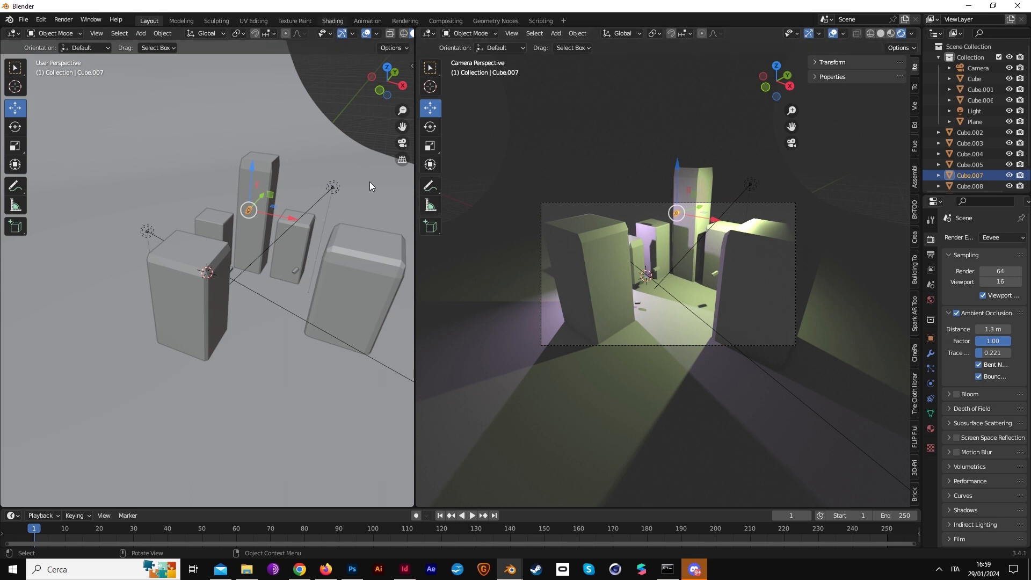
pyautogui.scroll(6, 482, 218)
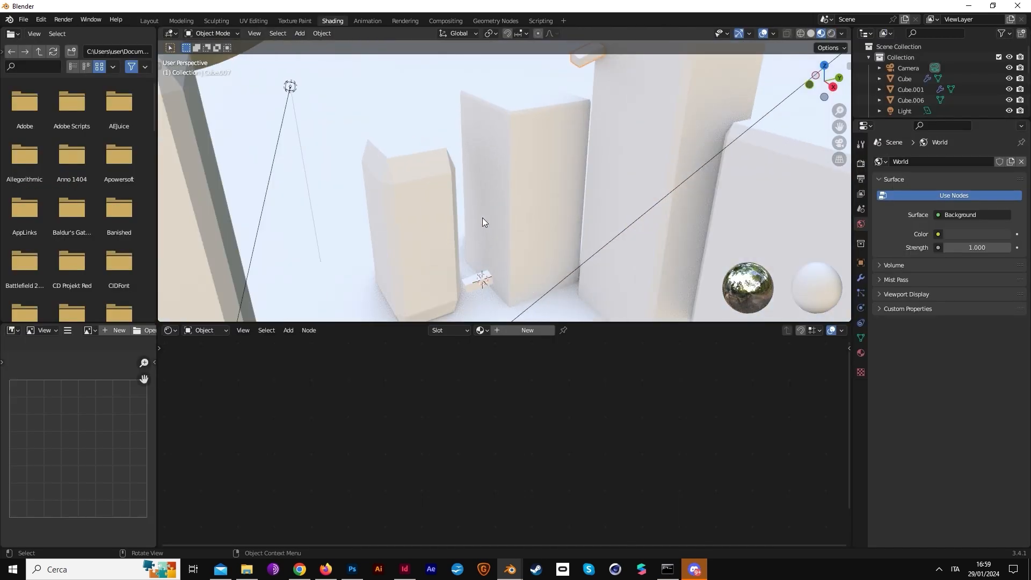
pyautogui.moveTo(482, 218); pyautogui.dragTo(517, 238, button='middle')
pyautogui.click(510, 330)
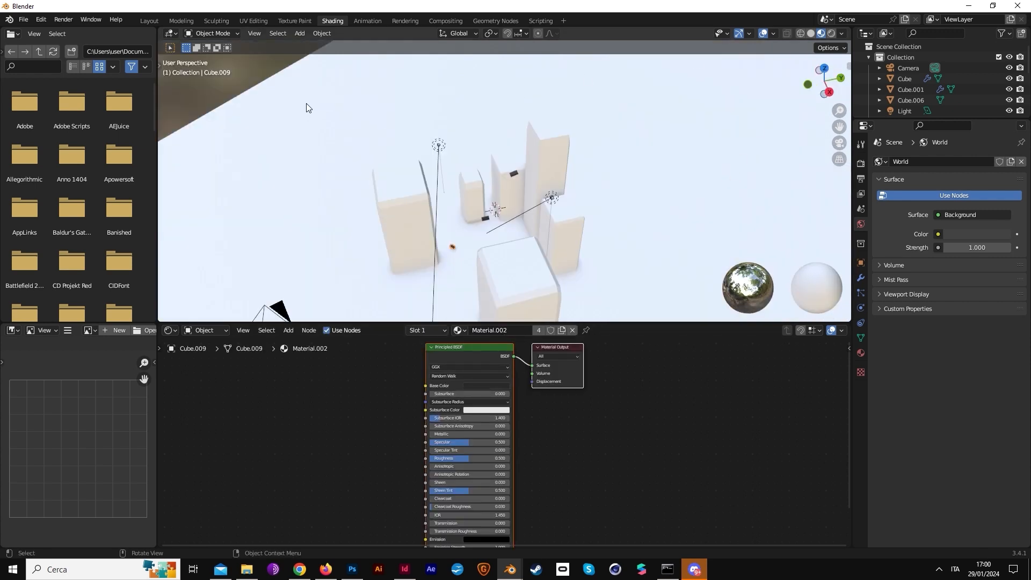
# Return to the Layout workspace, open the small block floating by the tallest tower in Edit Mode, and widen the working viewport
pyautogui.click(239, 20)
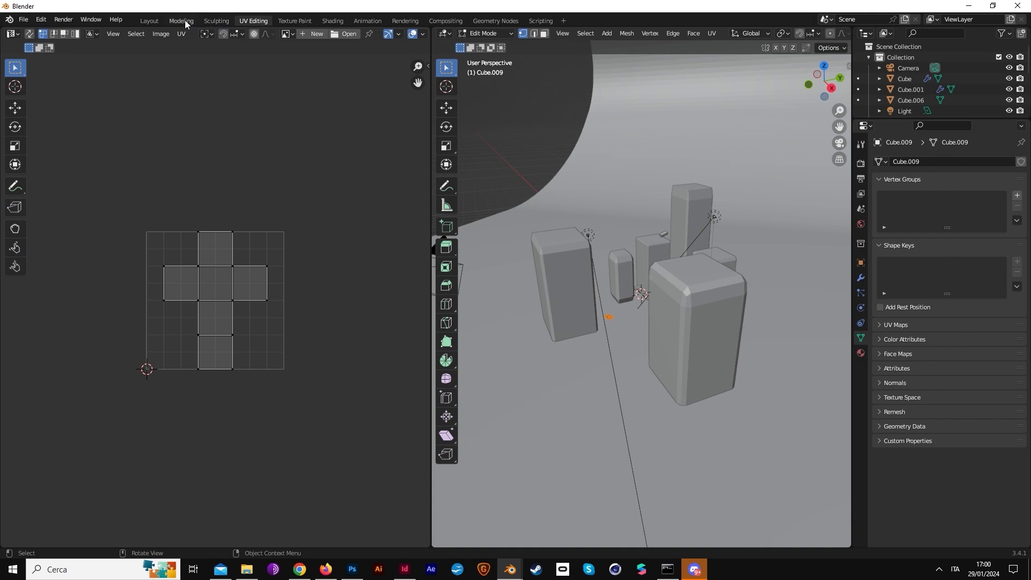
pyautogui.click(150, 21)
pyautogui.scroll(3, 630, 252)
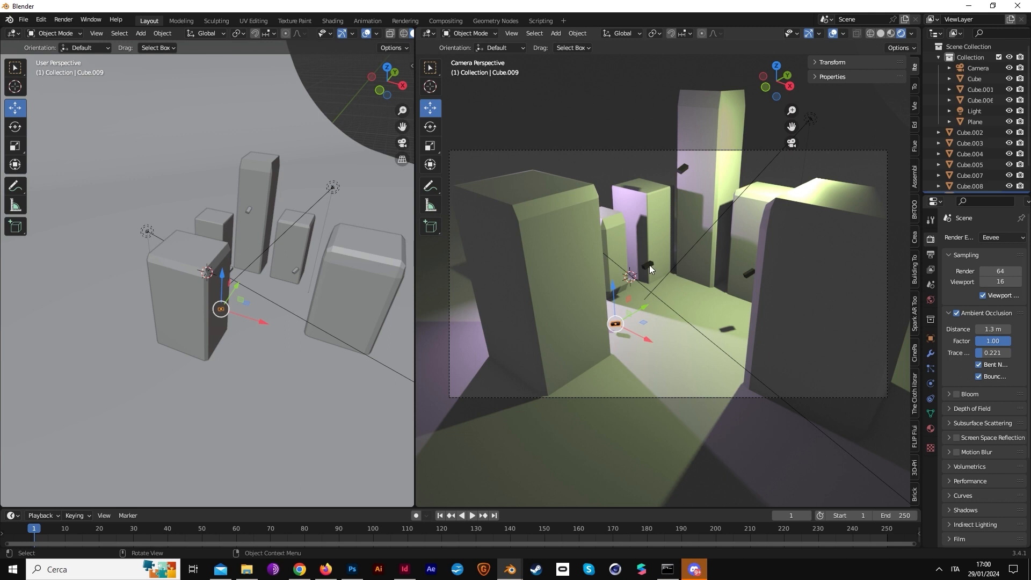
pyautogui.moveTo(292, 246)
pyautogui.mouseDown(button='middle')
pyautogui.moveTo(298, 231)
pyautogui.moveTo(301, 253)
pyautogui.mouseUp(button='middle')
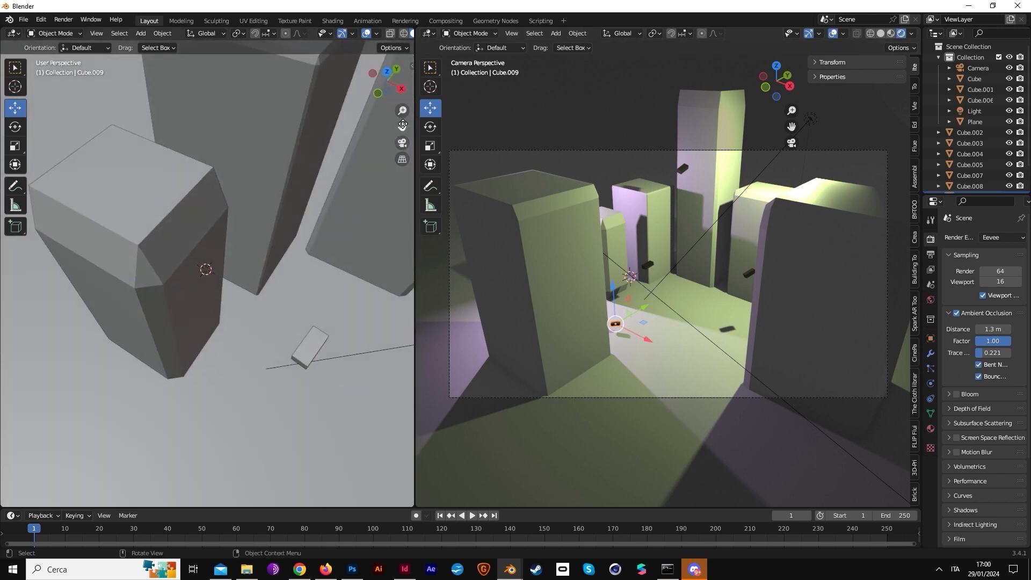
pyautogui.moveTo(402, 126)
pyautogui.mouseDown()
pyautogui.moveTo(343, 161)
pyautogui.moveTo(402, 126)
pyautogui.mouseUp()
pyautogui.click(171, 106)
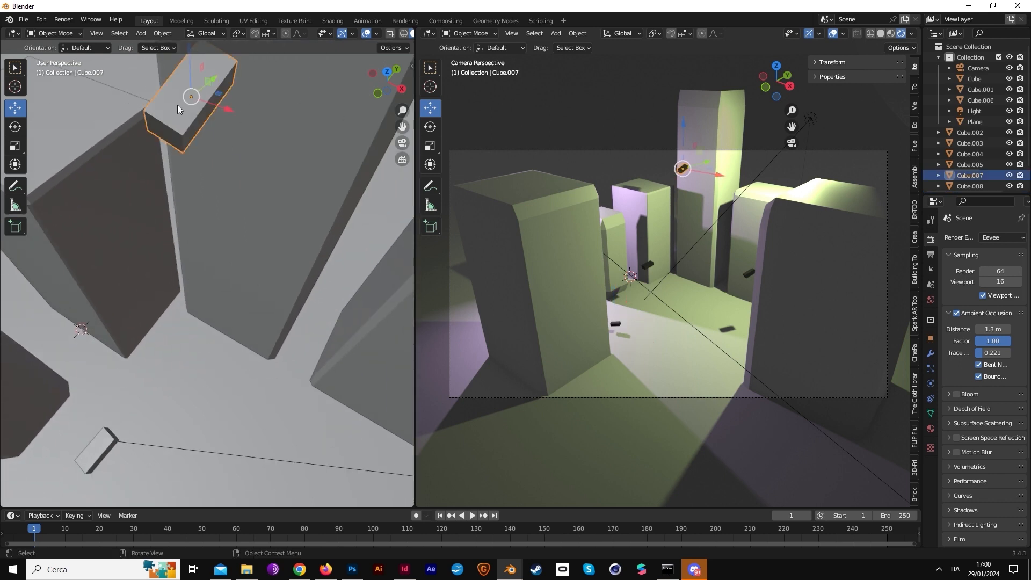
pyautogui.press('Tab')
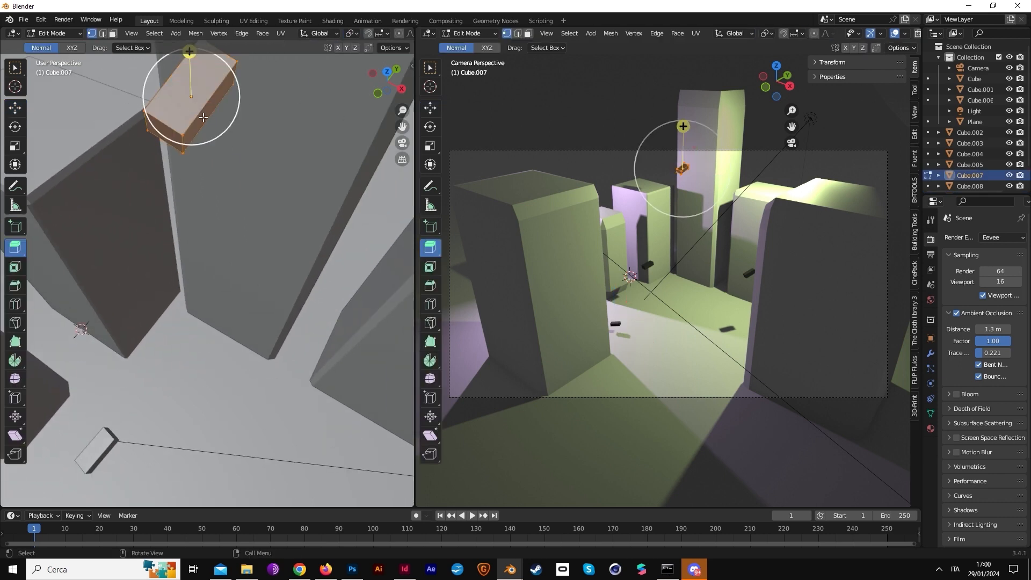
pyautogui.moveTo(210, 102); pyautogui.dragTo(300, 139, button='middle')
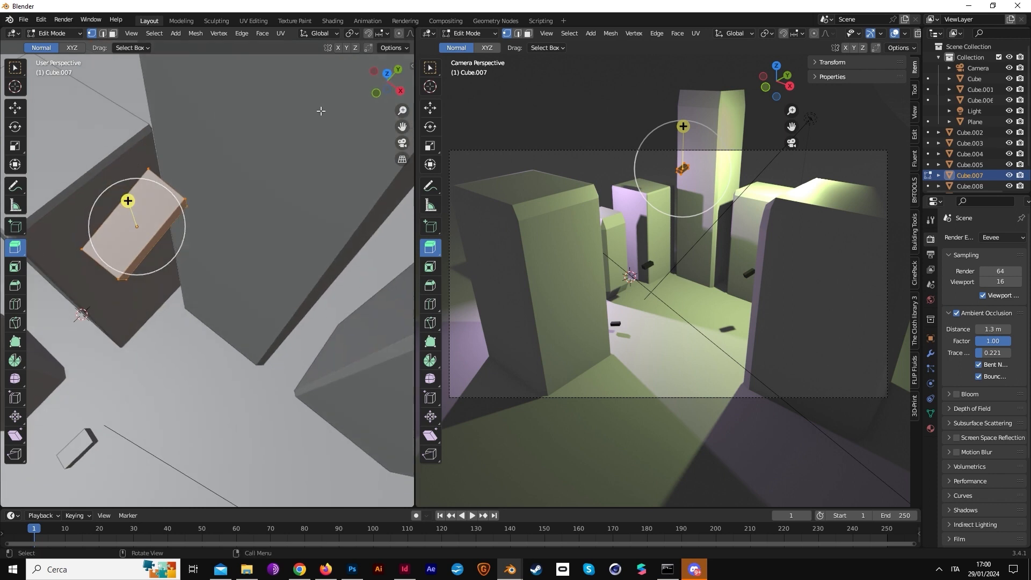
pyautogui.moveTo(415, 129); pyautogui.dragTo(501, 355)
pyautogui.scroll(5, 384, 143)
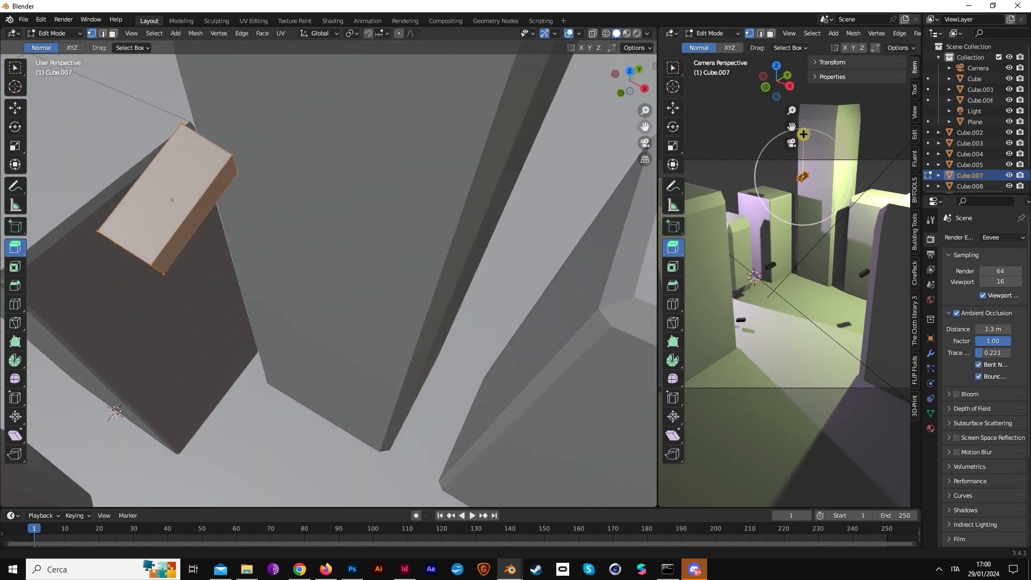
pyautogui.hotkey('alt', 'a')
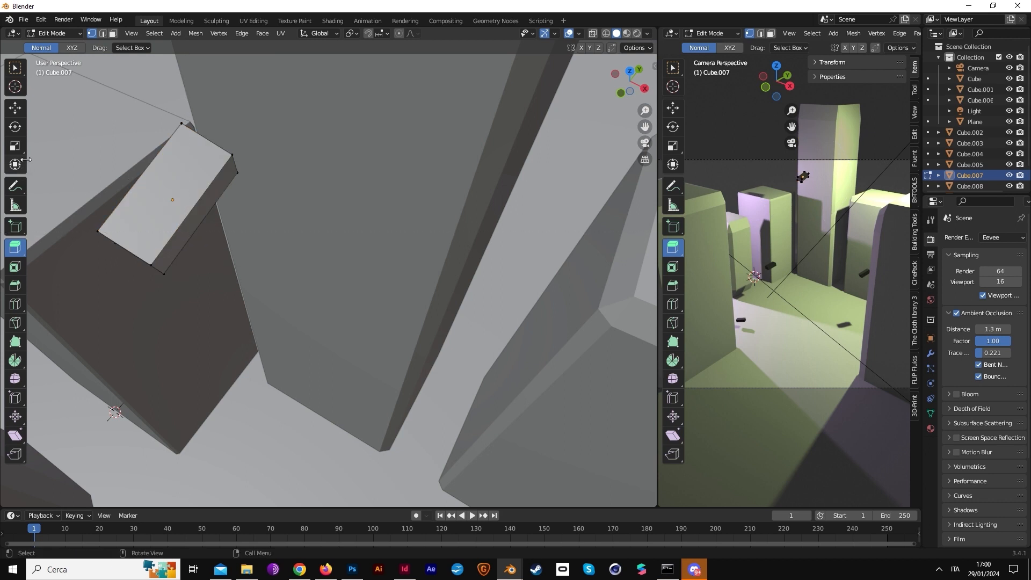
pyautogui.click(16, 111)
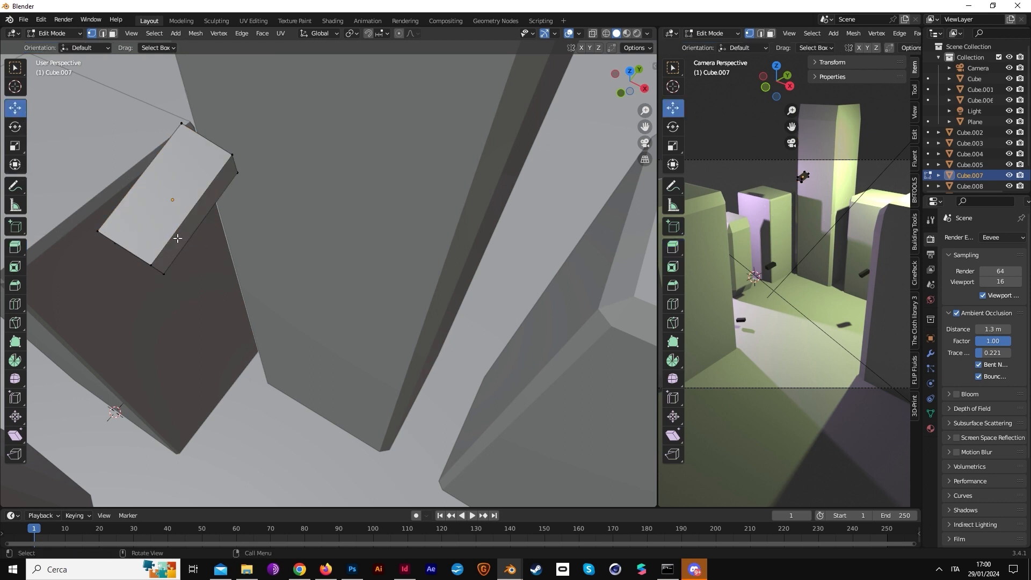
pyautogui.press('Tab')
pyautogui.press('Tab')
pyautogui.rightClick(176, 236)
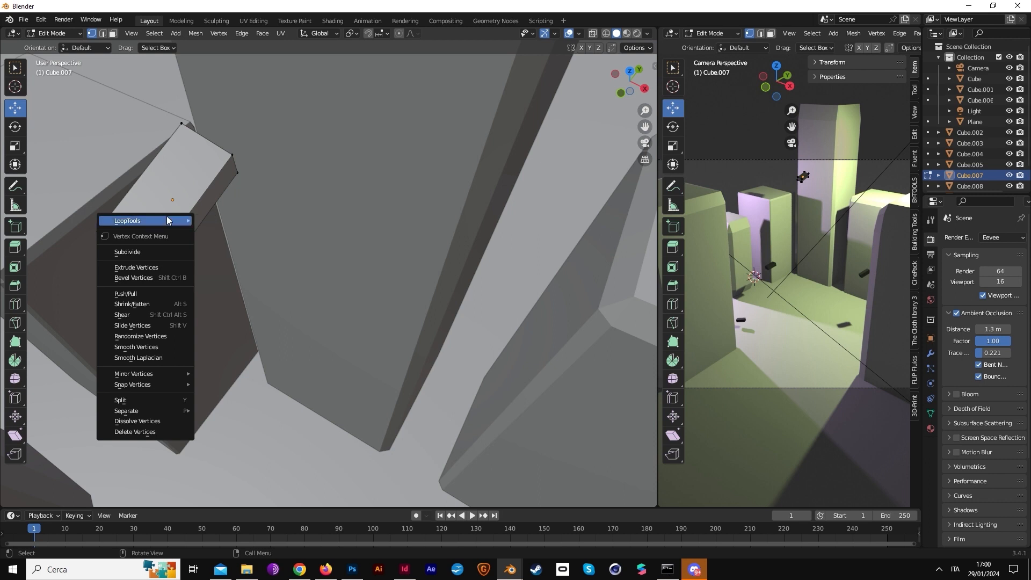
pyautogui.click(15, 303)
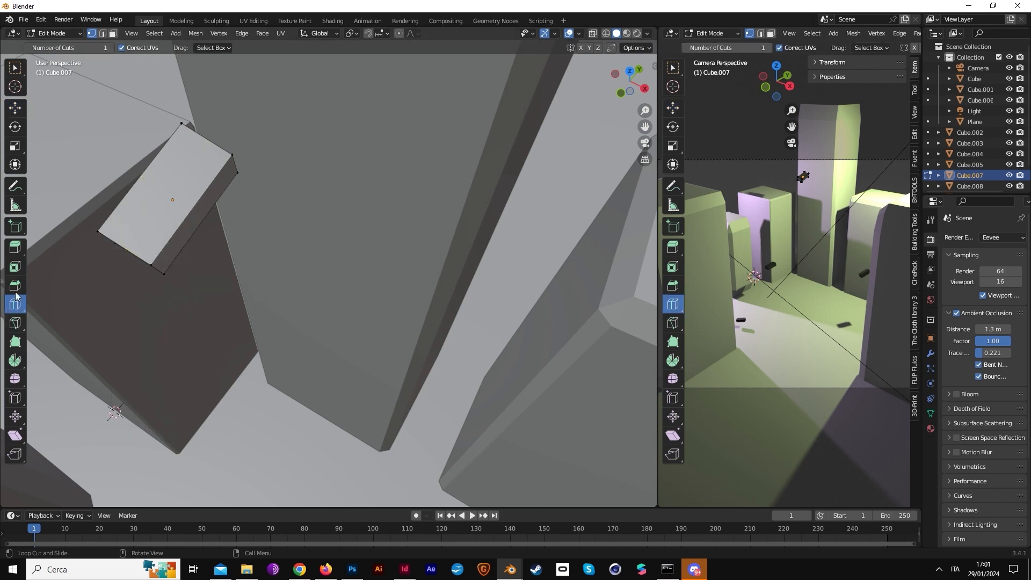
# Inset one long side face of the small block with the Inset Faces tool in face selection mode
pyautogui.click(15, 266)
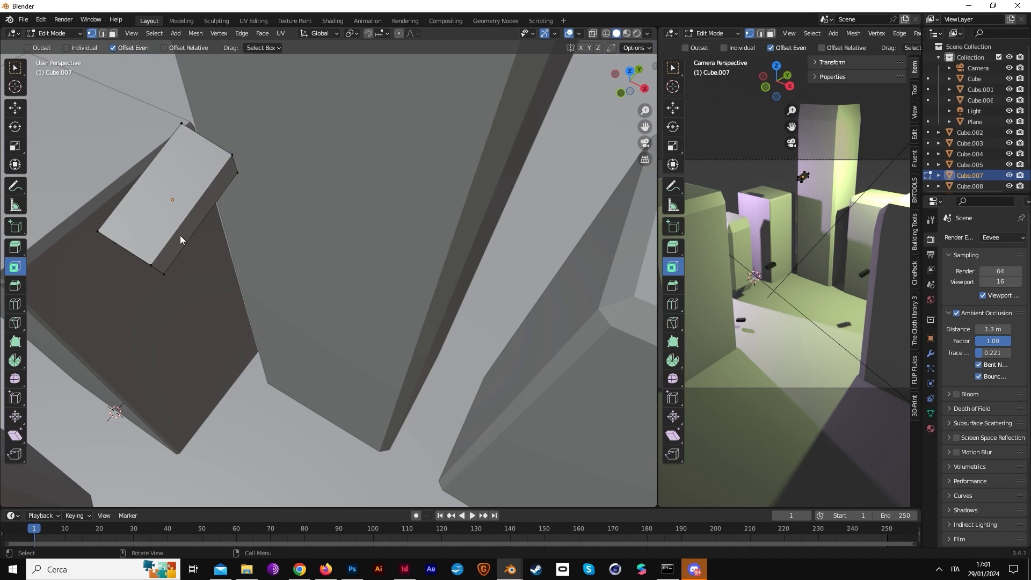
pyautogui.press('Tab')
pyautogui.click(124, 299)
pyautogui.click(177, 231)
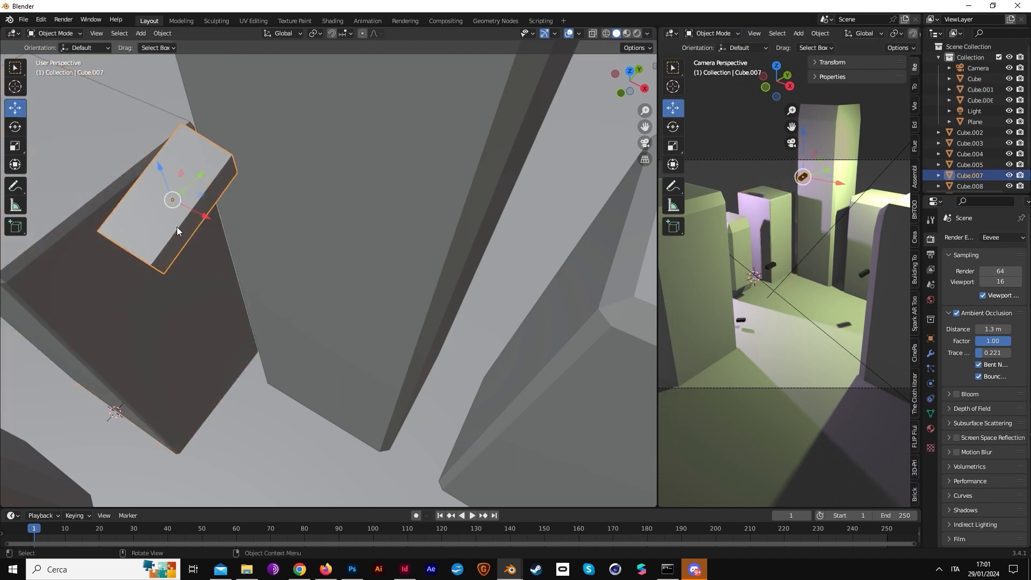
pyautogui.press('Tab')
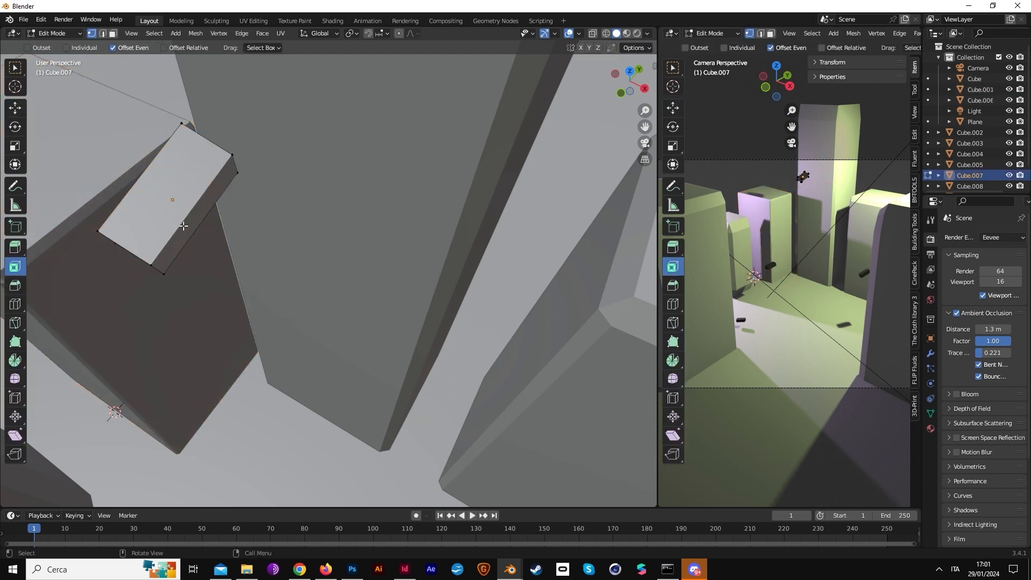
pyautogui.click(241, 34)
pyautogui.moveTo(228, 34)
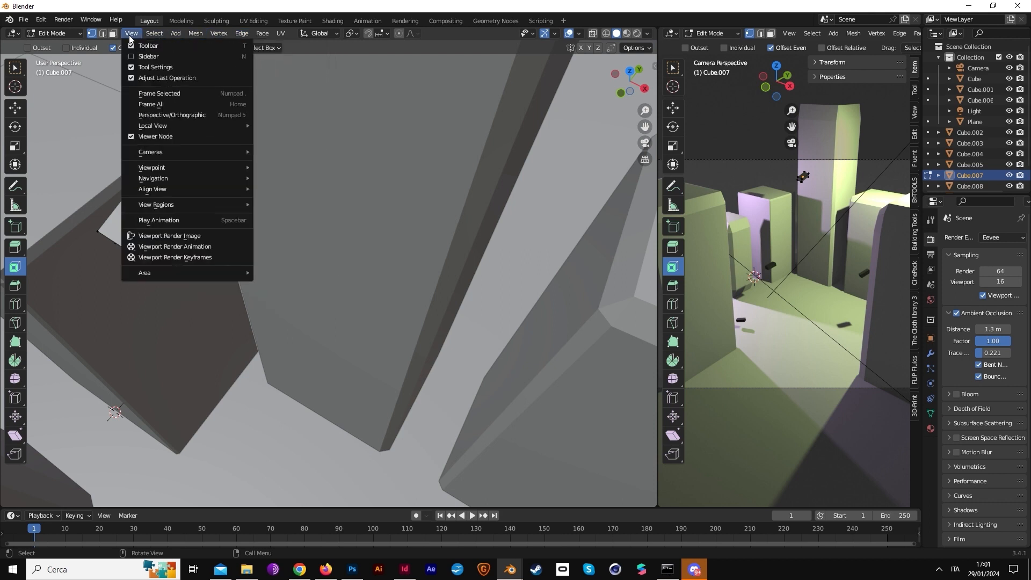
pyautogui.press('3')
pyautogui.click(186, 231)
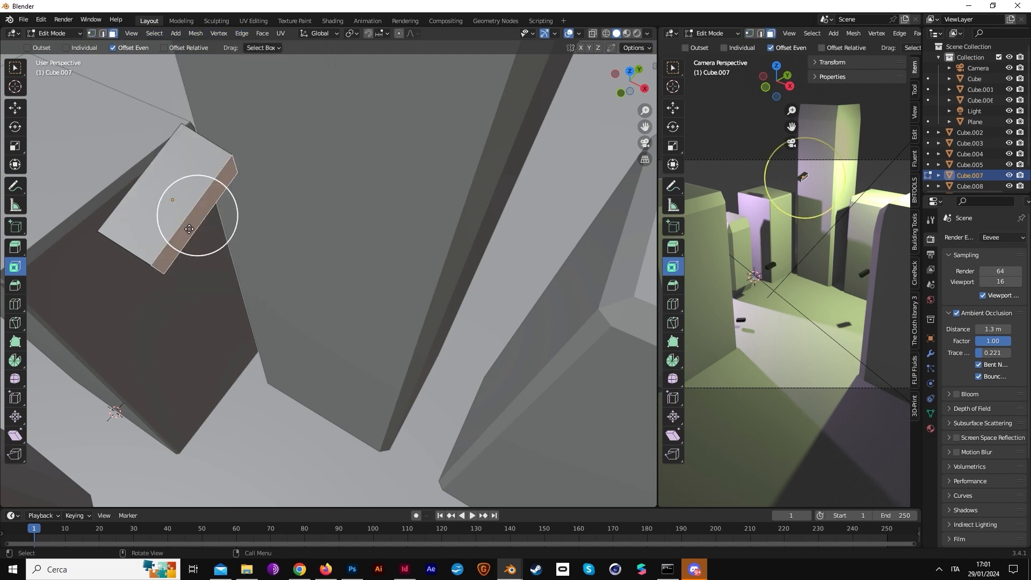
pyautogui.moveTo(209, 213); pyautogui.dragTo(194, 214)
# Inset the block's opposite long side face as well, and reselect the first inset side face
pyautogui.moveTo(194, 214); pyautogui.dragTo(583, 319, button='middle')
pyautogui.click(582, 318)
pyautogui.moveTo(582, 319); pyautogui.dragTo(585, 339)
pyautogui.hotkey('ctrl', 'z')
pyautogui.moveTo(585, 339); pyautogui.dragTo(535, 309, button='middle')
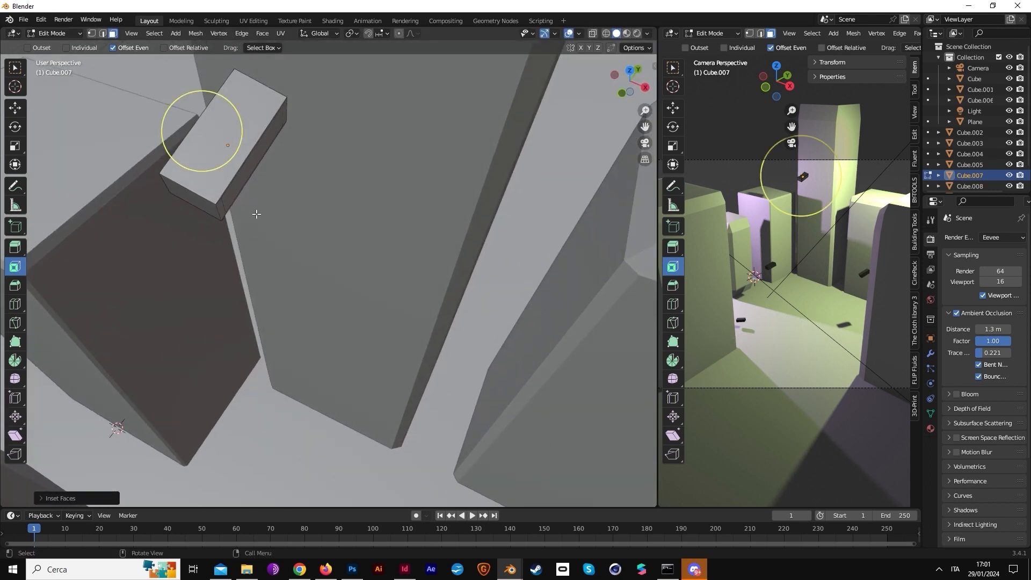
pyautogui.click(233, 189)
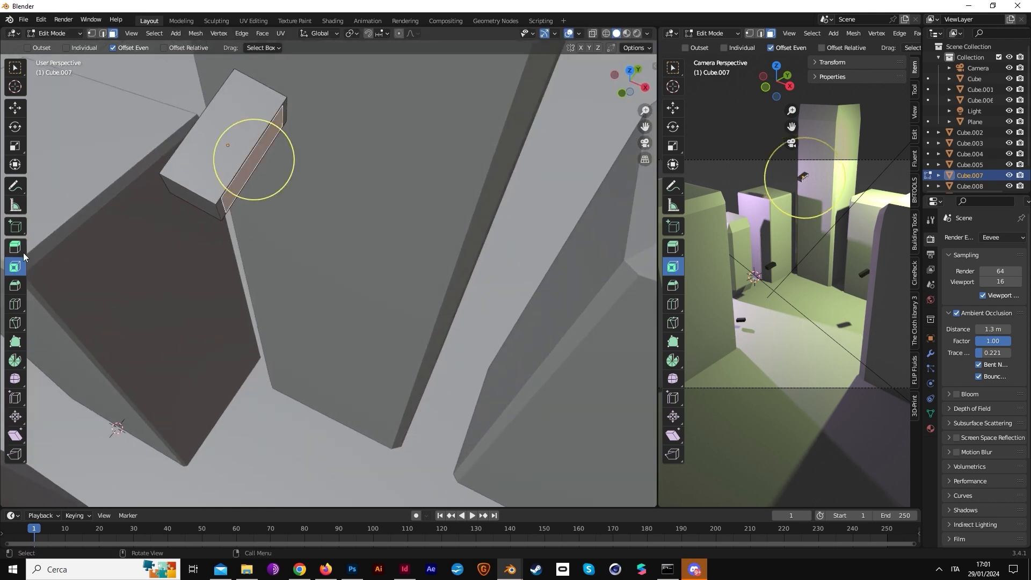
pyautogui.click(15, 285)
pyautogui.moveTo(299, 181); pyautogui.dragTo(314, 197)
pyautogui.hotkey('ctrl', 'z')
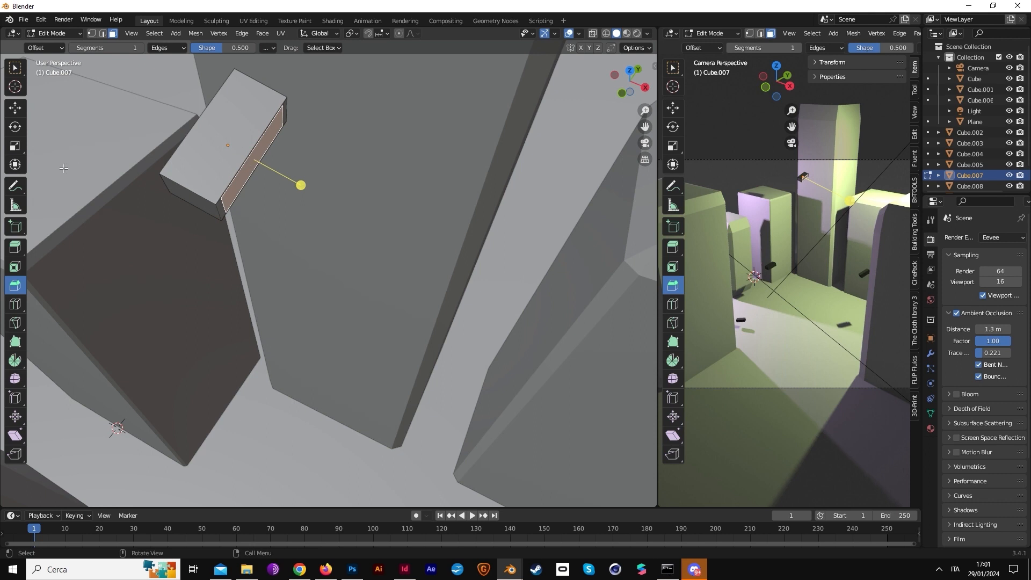
# Extrude the selected inset side face outward and bevel the protruding part with one segment
pyautogui.click(19, 248)
pyautogui.moveTo(289, 178); pyautogui.dragTo(329, 204)
pyautogui.click(15, 285)
pyautogui.moveTo(329, 205)
pyautogui.mouseDown(button='middle')
pyautogui.moveTo(345, 191)
pyautogui.moveTo(341, 199)
pyautogui.mouseUp(button='middle')
# Extrude the inset face on the block's opposite side outward and bevel it with one segment to match
pyautogui.click(418, 194)
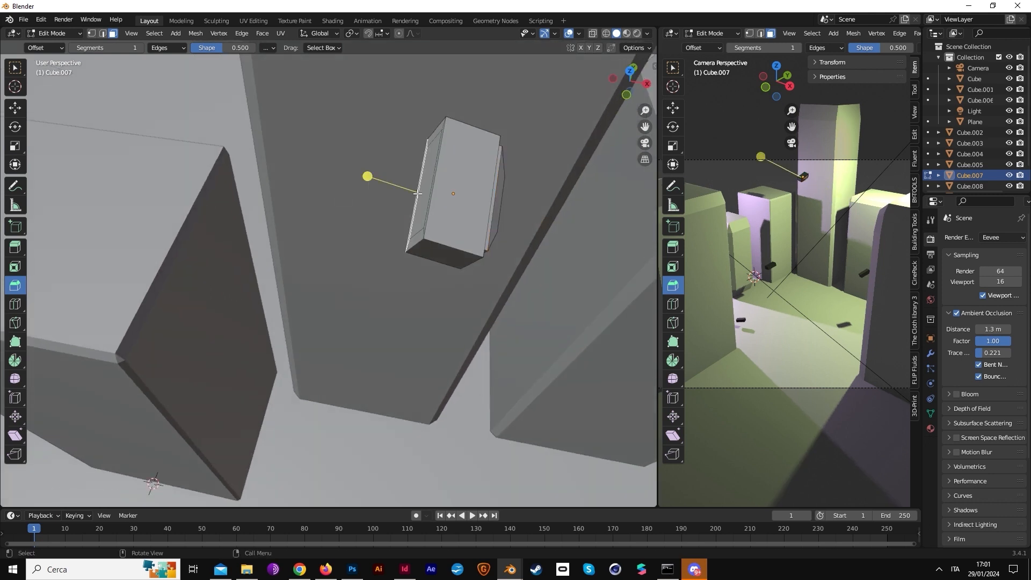
pyautogui.click(15, 247)
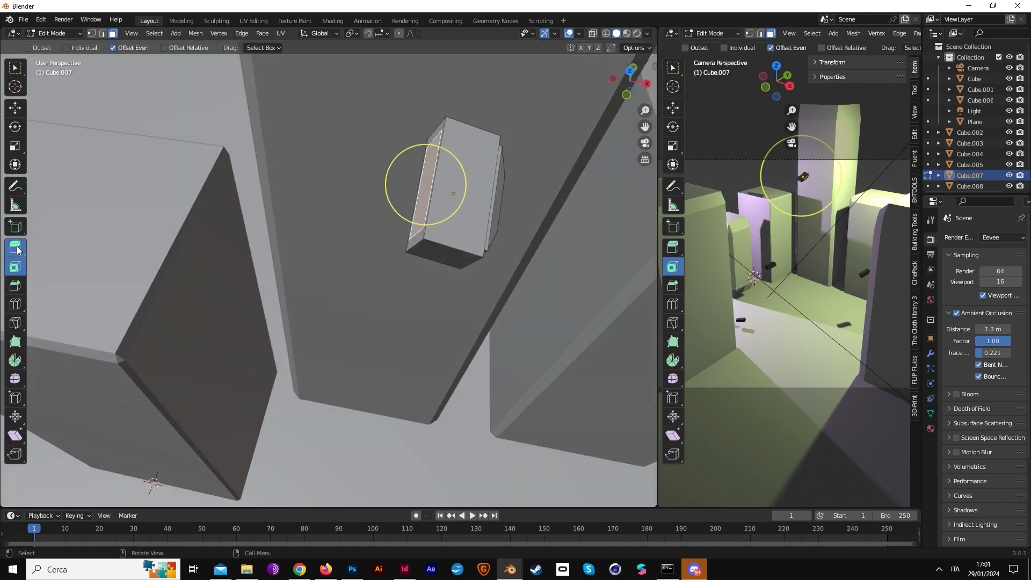
pyautogui.moveTo(387, 171)
pyautogui.mouseDown()
pyautogui.moveTo(335, 183)
pyautogui.moveTo(367, 166)
pyautogui.mouseUp()
pyautogui.click(15, 284)
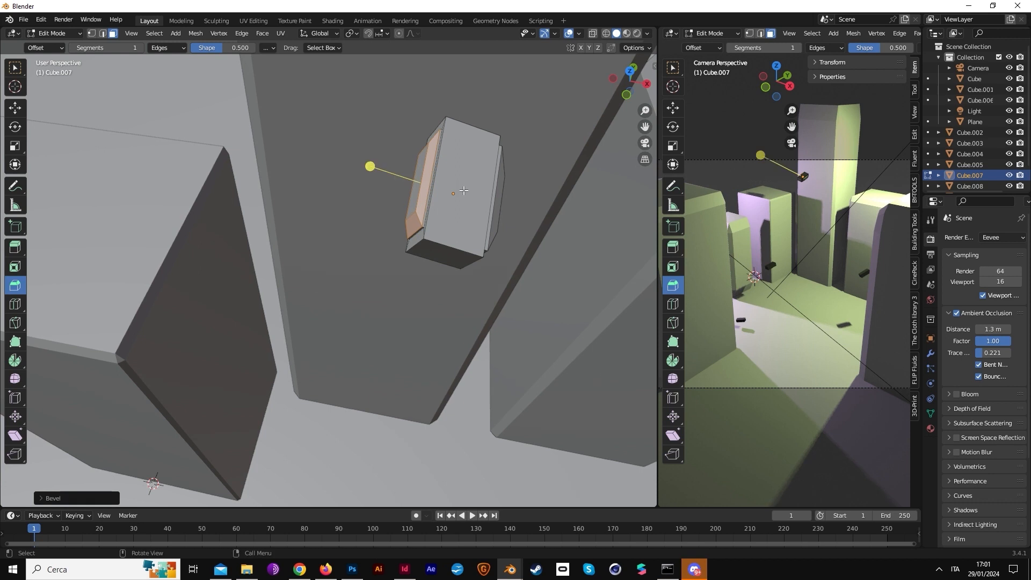
# Extrude the outermost face of the first bevelled side outward by about 0.009 m
pyautogui.moveTo(367, 167); pyautogui.dragTo(423, 203, button='middle')
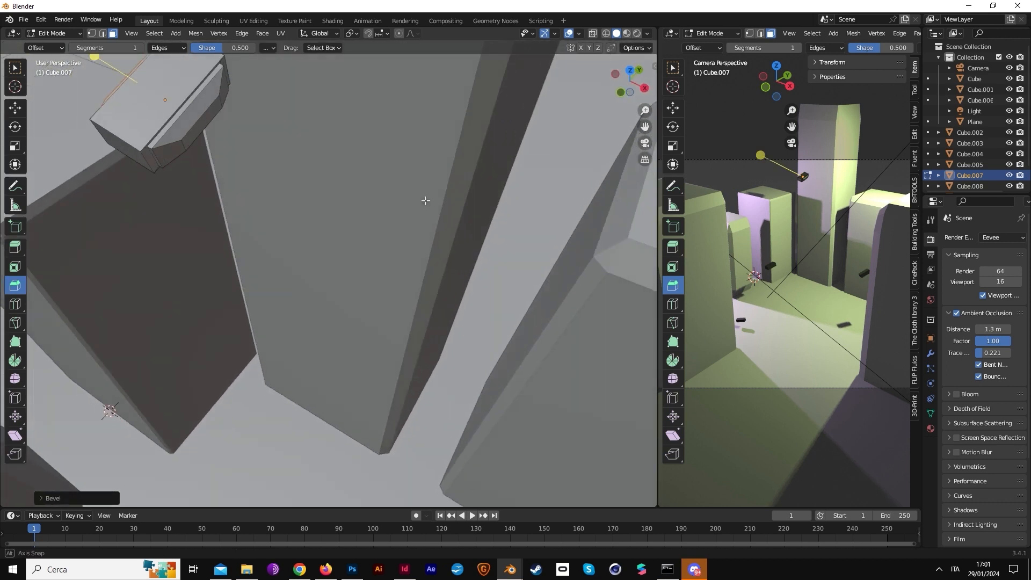
pyautogui.click(197, 138)
pyautogui.moveTo(224, 160)
pyautogui.mouseDown()
pyautogui.moveTo(250, 155)
pyautogui.moveTo(225, 159)
pyautogui.mouseUp()
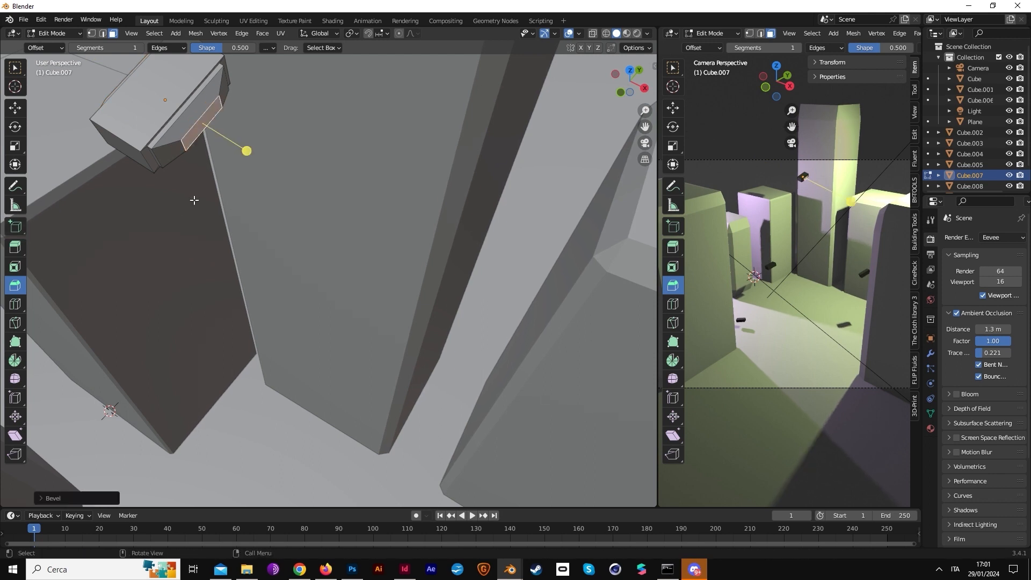
pyautogui.press('e')
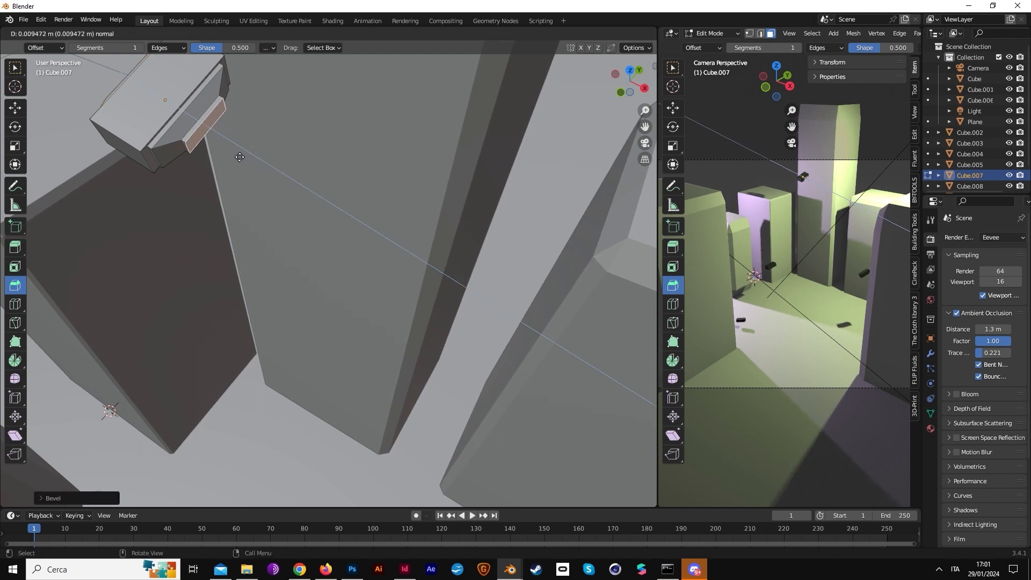
pyautogui.click(240, 157)
# Extrude the outermost face of the opposite bevelled side outward by a small amount
pyautogui.moveTo(240, 157); pyautogui.dragTo(455, 163, button='middle')
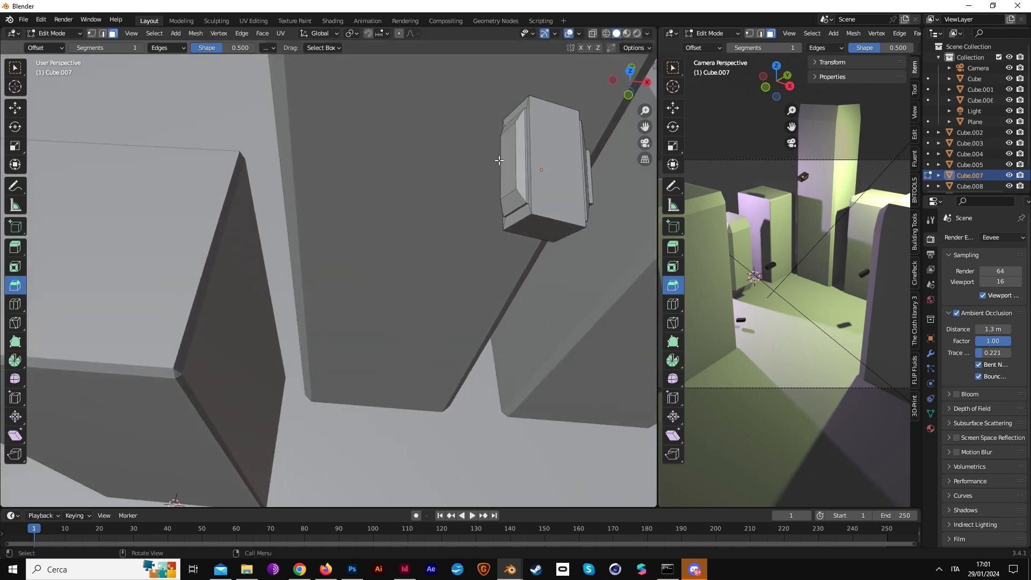
pyautogui.moveTo(478, 155); pyautogui.dragTo(479, 154)
pyautogui.press('e')
pyautogui.click(478, 156)
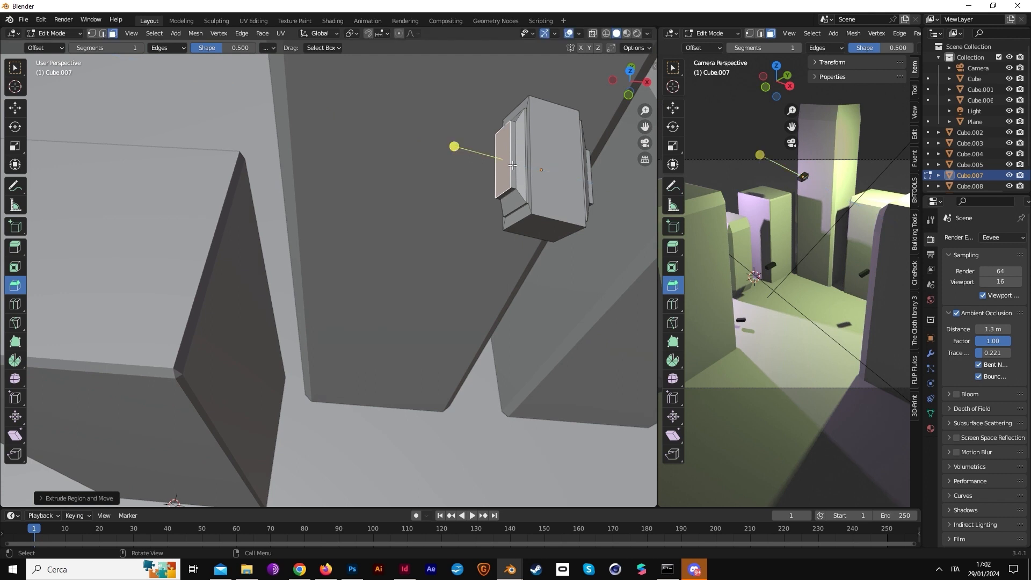
pyautogui.moveTo(479, 156); pyautogui.dragTo(477, 172, button='middle')
# Bevel the raised top of the vehicle block by about 0.36 m, pick the Move tool and return to Object Mode
pyautogui.moveTo(238, 194); pyautogui.dragTo(164, 246, button='middle')
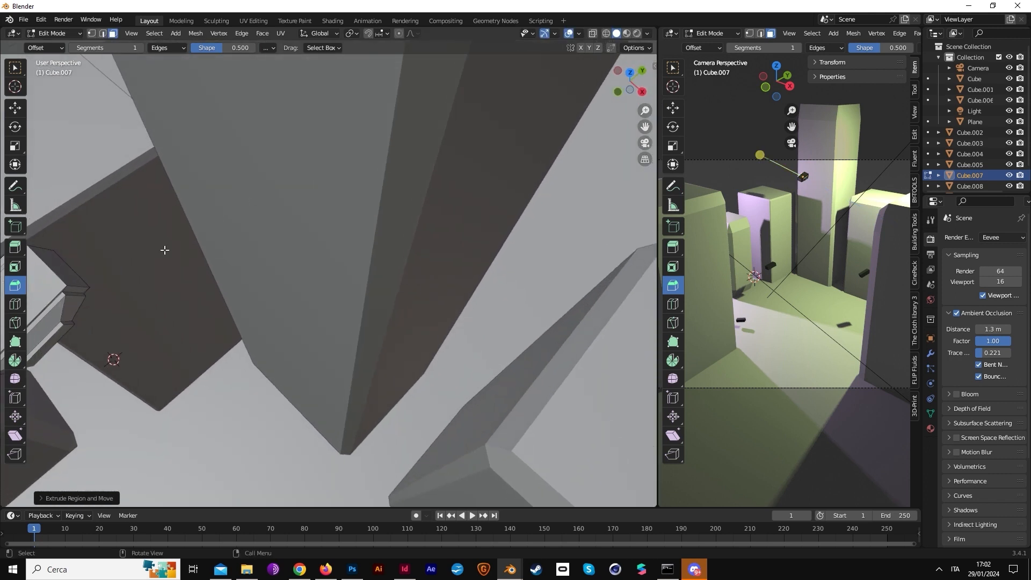
pyautogui.hotkey('ctrl', 'b')
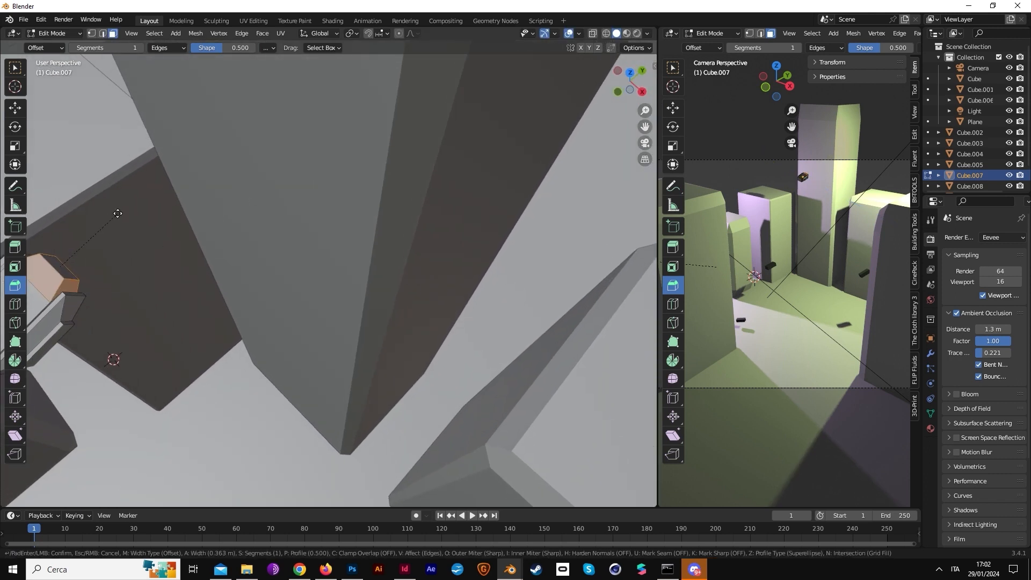
pyautogui.click(117, 210)
pyautogui.moveTo(131, 269); pyautogui.dragTo(256, 339, button='middle')
pyautogui.scroll(-6, 256, 351)
pyautogui.scroll(-4, 257, 330)
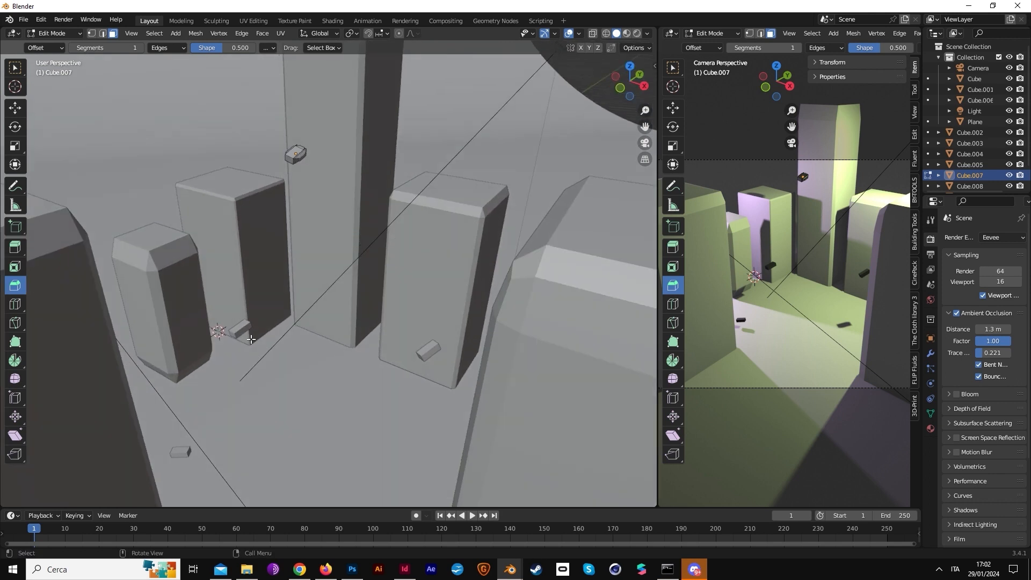
pyautogui.click(15, 107)
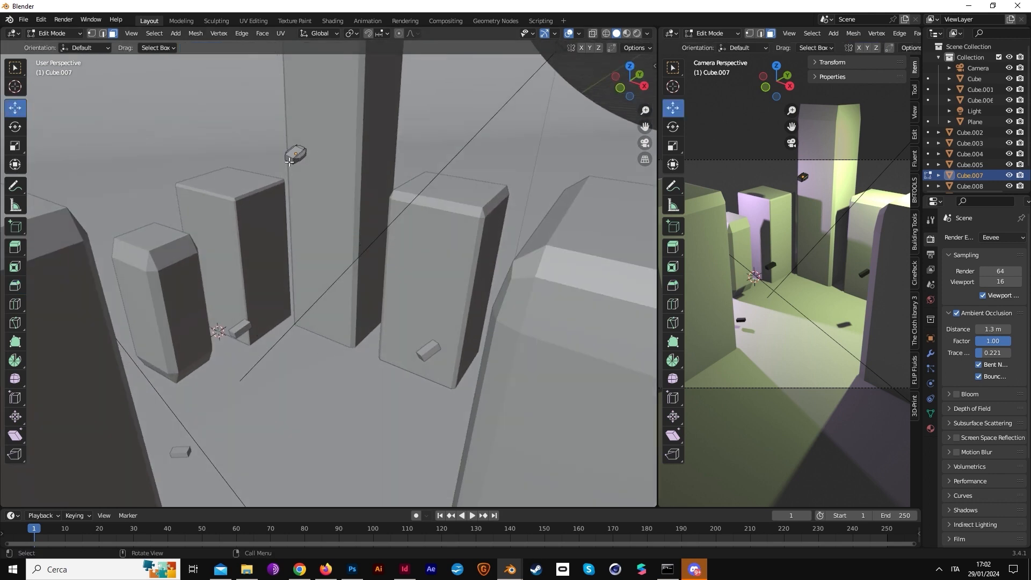
pyautogui.click(292, 161)
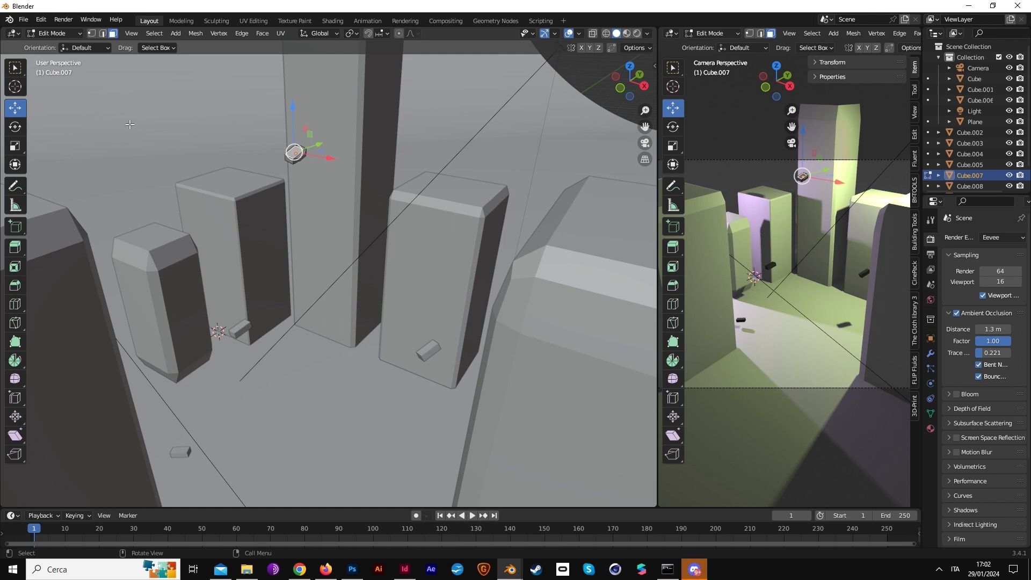
pyautogui.click(294, 172)
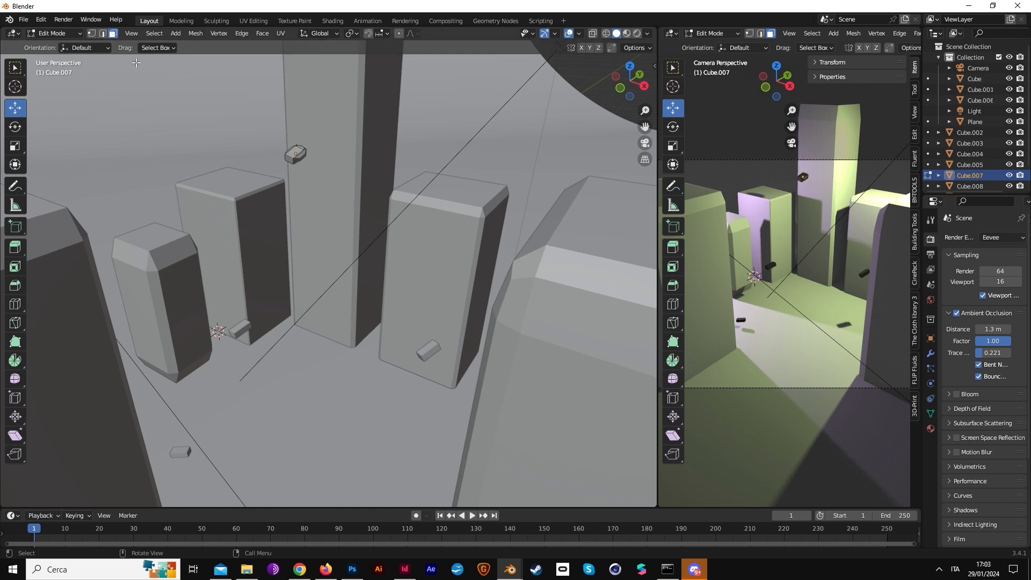
pyautogui.press('Tab')
# Delete the plain floating block beside the short building and the one in front of the right-hand bevelled building
pyautogui.click(300, 179)
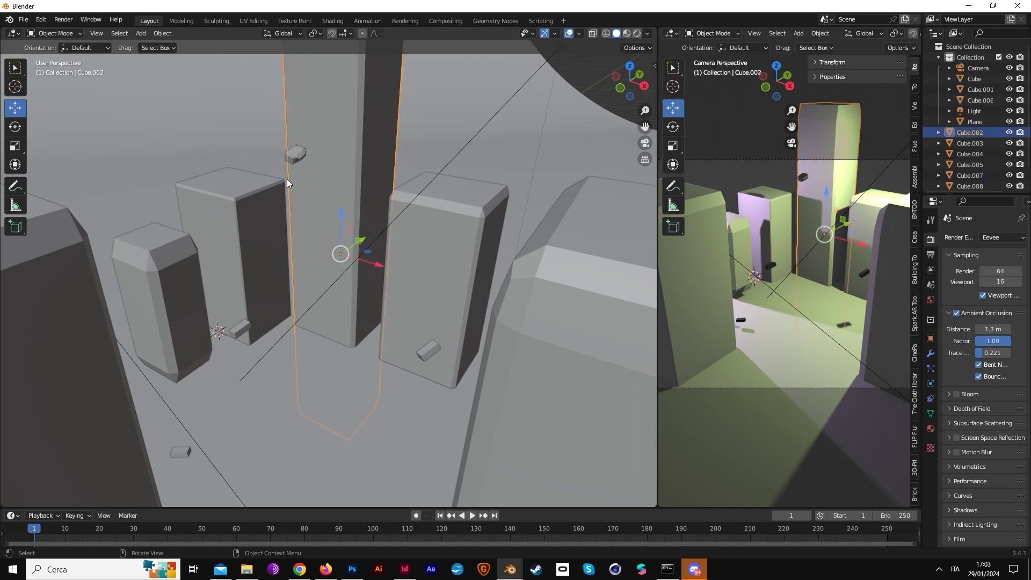
pyautogui.click(236, 331)
pyautogui.press('x')
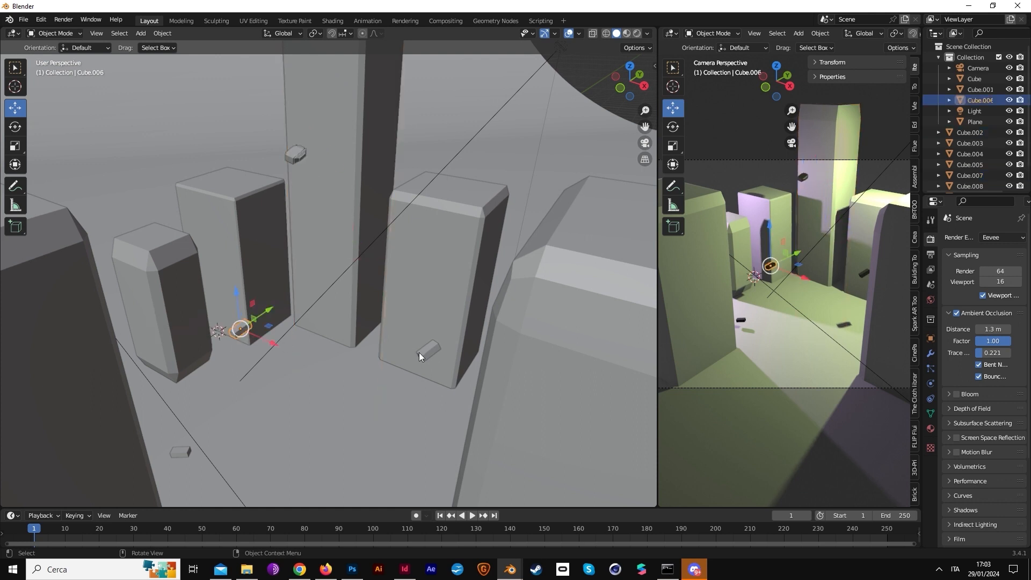
pyautogui.press('x')
pyautogui.click(422, 355)
pyautogui.click(433, 352)
pyautogui.press('x')
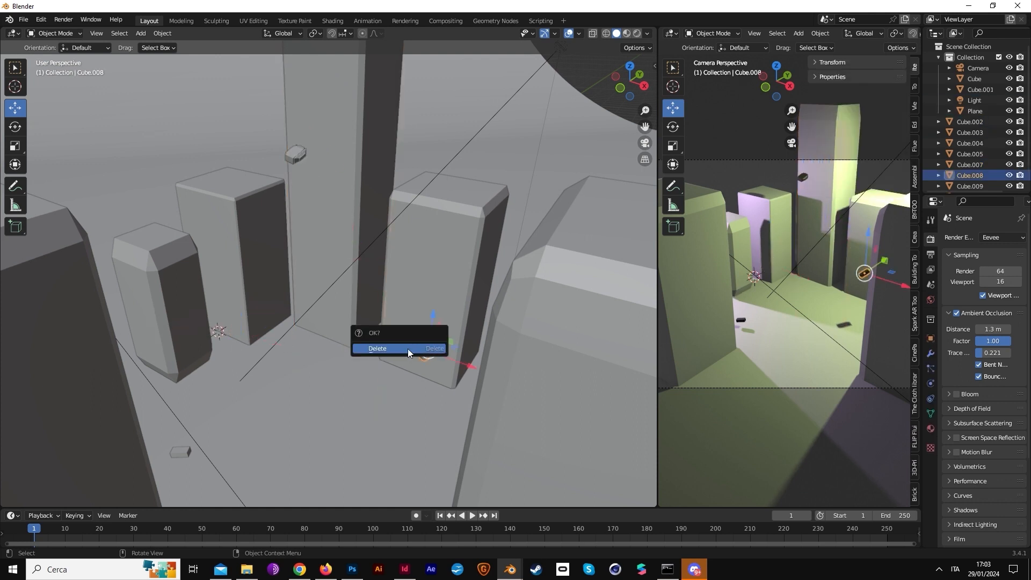
pyautogui.click(408, 353)
# Duplicate the detailed flying car beside the tallest tower, place the copy lower near the mid-height building, and freely rotate it
pyautogui.click(300, 152)
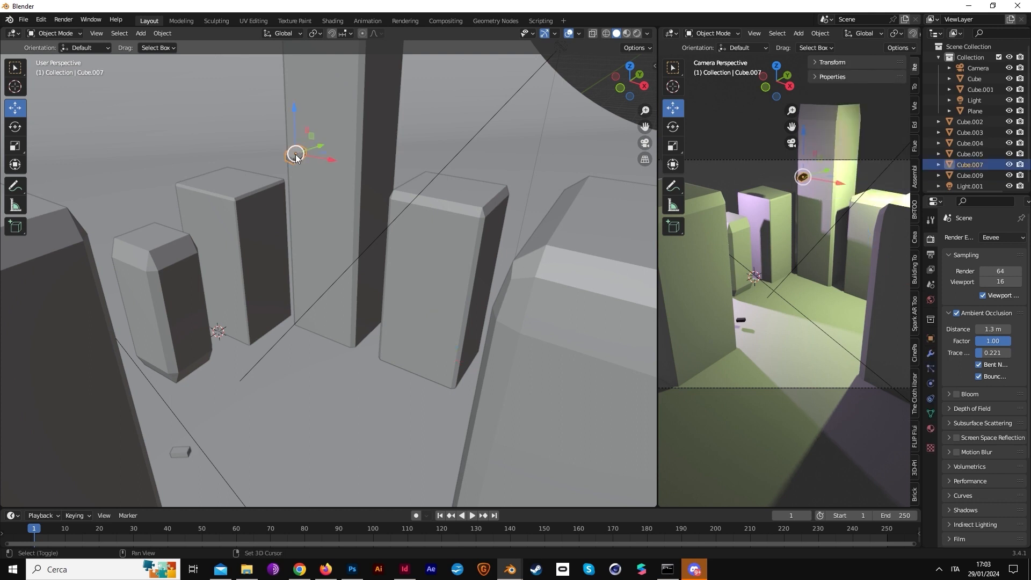
pyautogui.hotkey('shift', 'd')
pyautogui.click(248, 299)
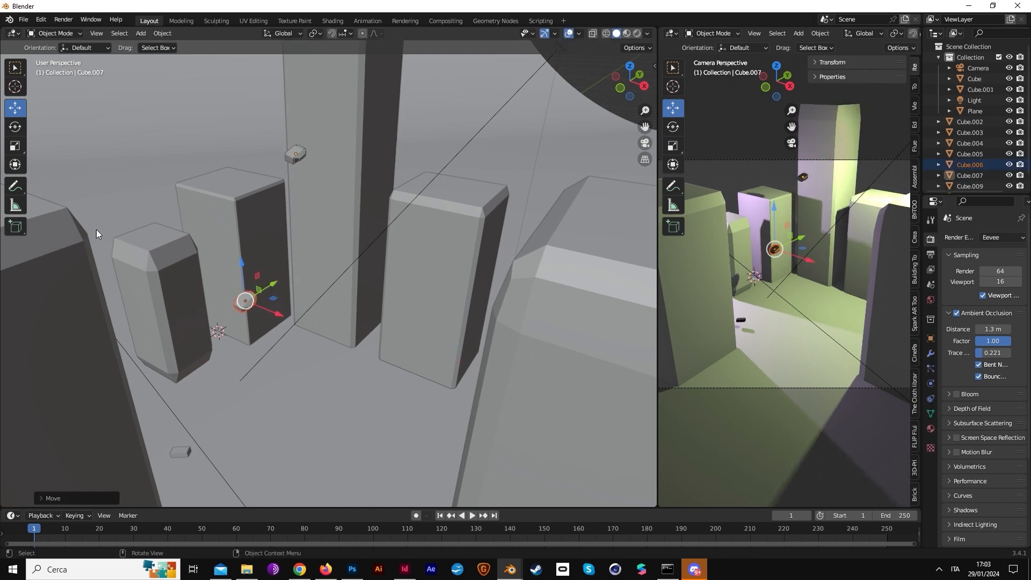
pyautogui.click(15, 127)
pyautogui.press('r')
pyautogui.press('r')
pyautogui.press('Return')
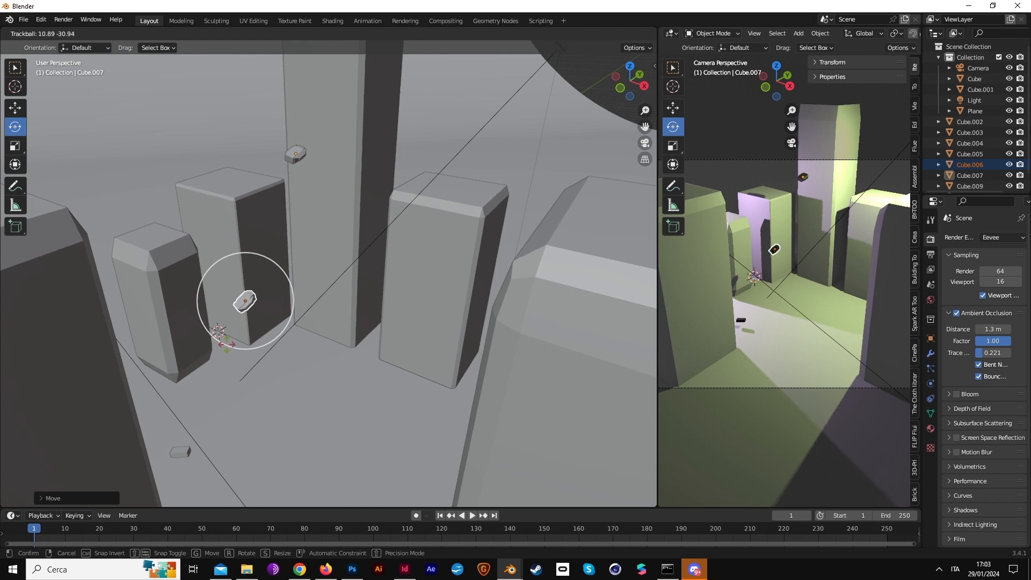
# Duplicate the rotated flying car, place the copy in front of the right-hand bevelled building, and rotate and scale it
pyautogui.hotkey('shift', 'd')
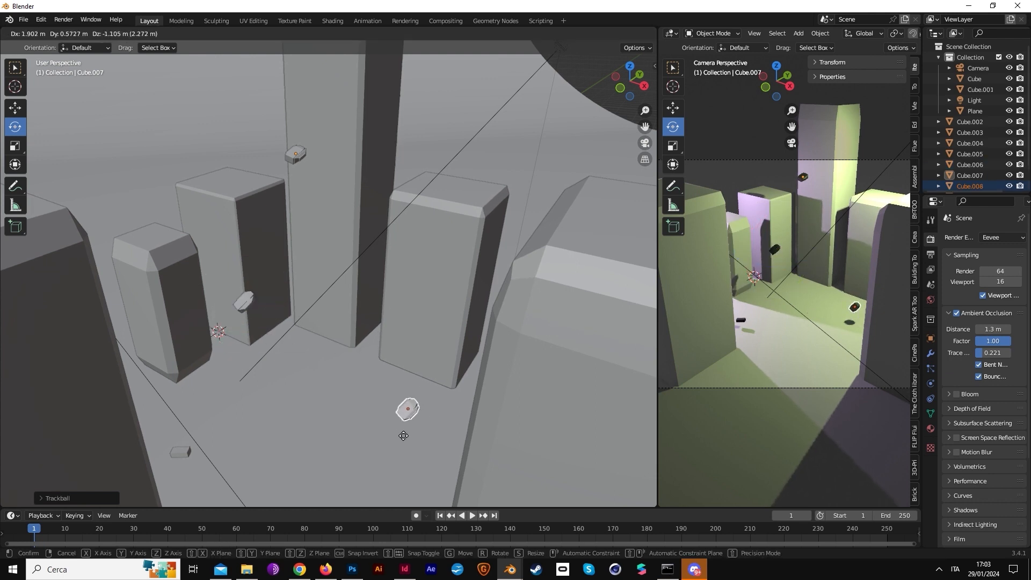
pyautogui.click(400, 433)
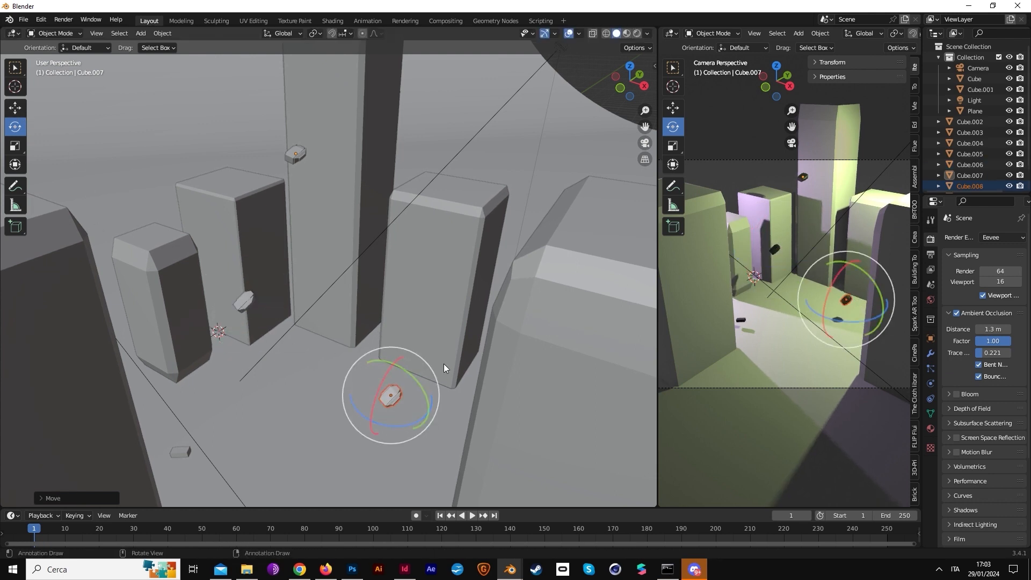
pyautogui.press('r')
pyautogui.press('r')
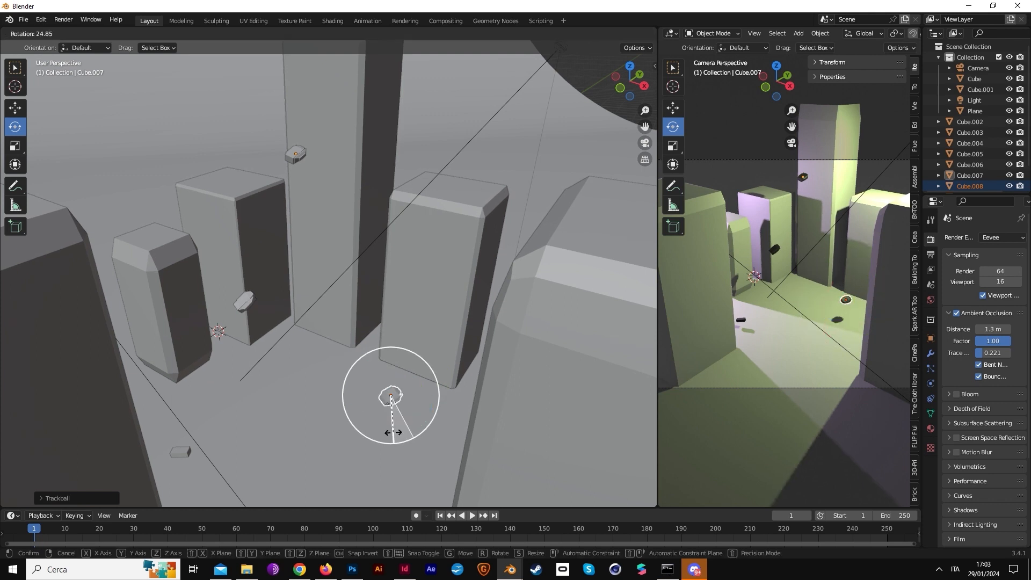
pyautogui.click(386, 424)
pyautogui.click(15, 145)
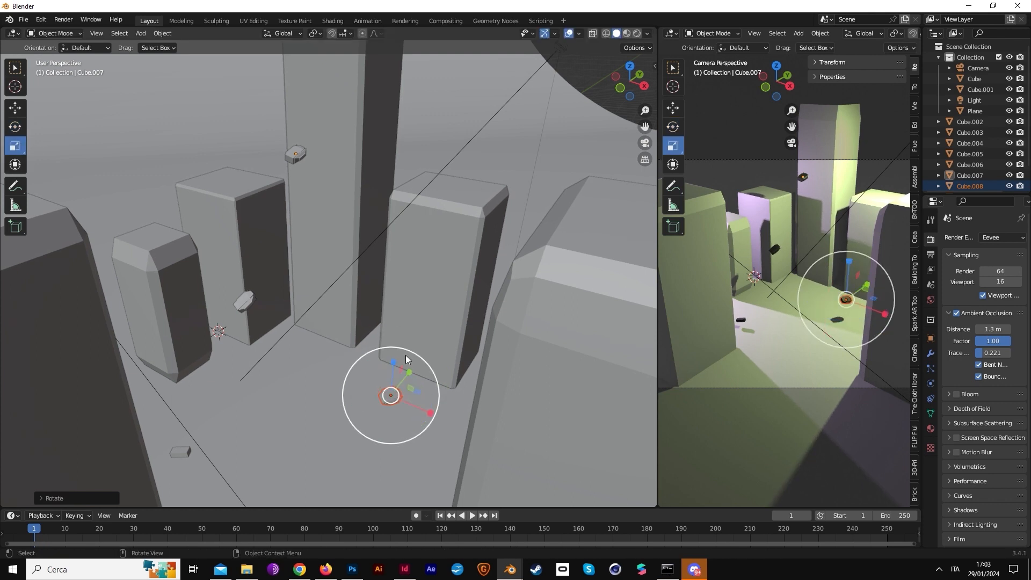
pyautogui.moveTo(408, 386); pyautogui.dragTo(437, 366)
# Render the scene, switch to ComfyUI in Firefox, and load untitled_3.png into the Canny group's Load Image node
pyautogui.press('F12')
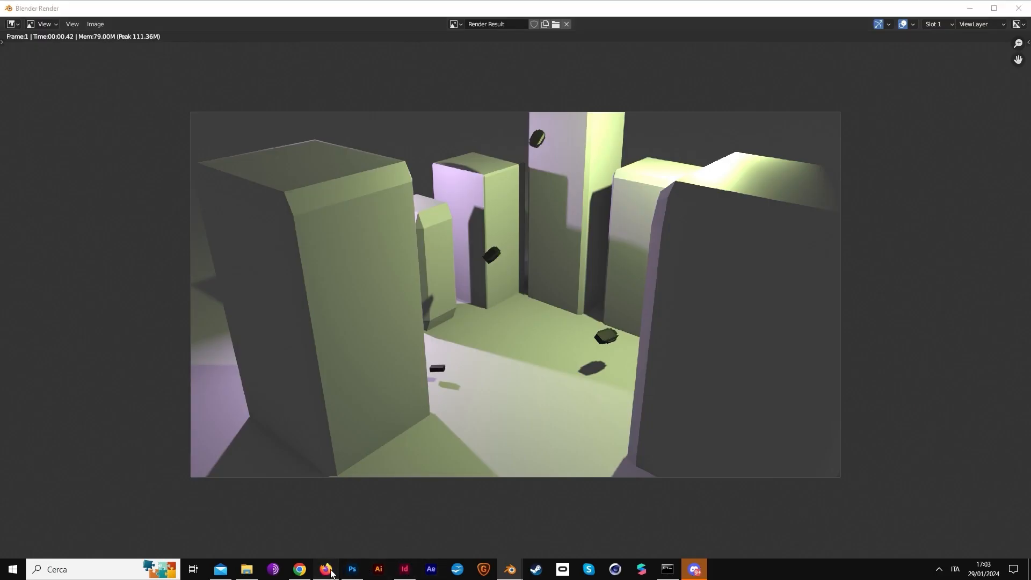
pyautogui.click(326, 569)
pyautogui.moveTo(170, 308); pyautogui.dragTo(1001, 137)
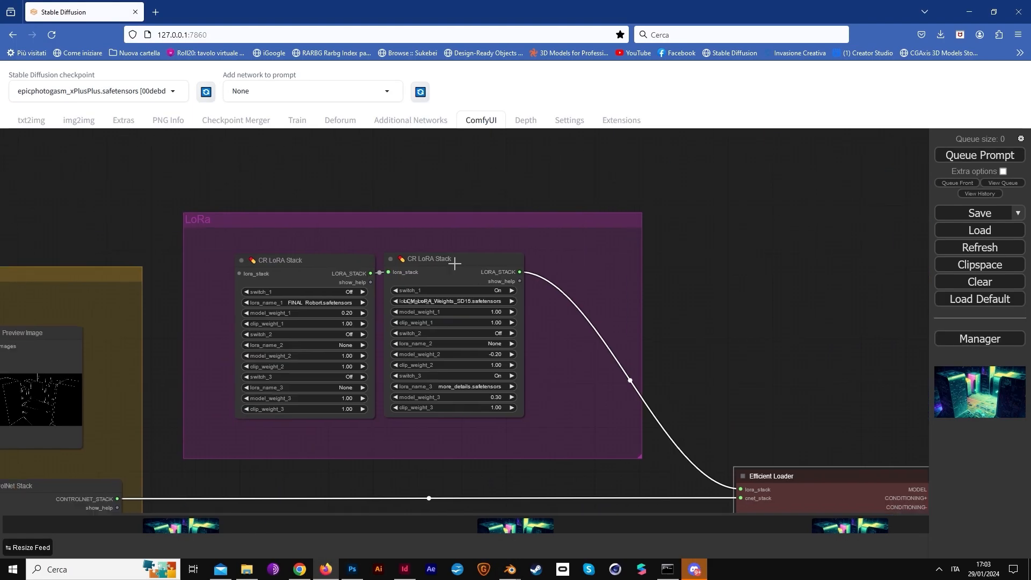
pyautogui.moveTo(215, 234); pyautogui.dragTo(786, 185)
pyautogui.click(281, 363)
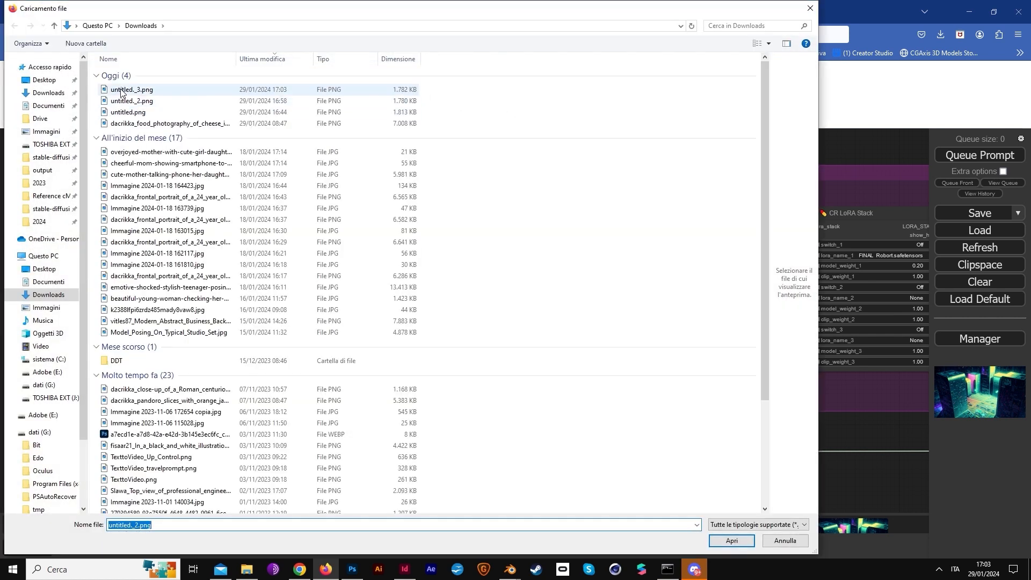
pyautogui.doubleClick(185, 86)
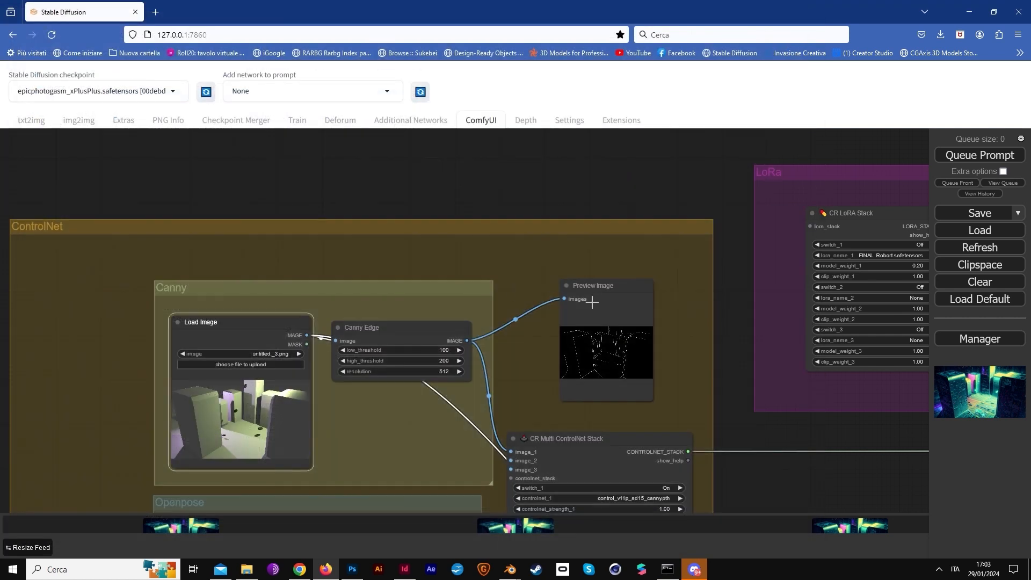
# Weight the positive prompt's flying cars phrase as "(futuristic flying cars:1.2)", append ", drama" to the prompt, and queue the generation
pyautogui.moveTo(718, 350); pyautogui.dragTo(553, 278)
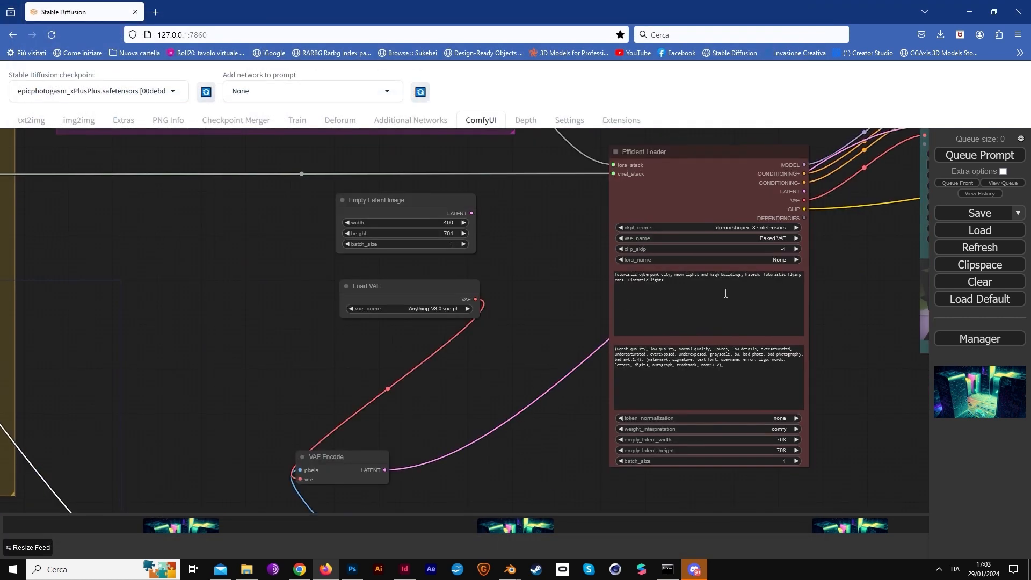
pyautogui.scroll(5, 805, 289)
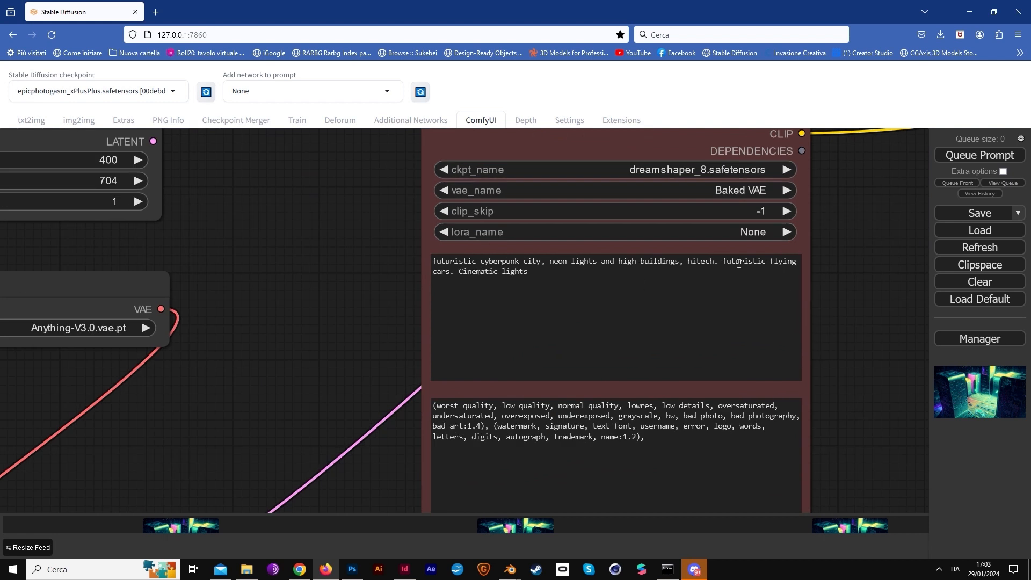
pyautogui.click(723, 263)
pyautogui.write('(')
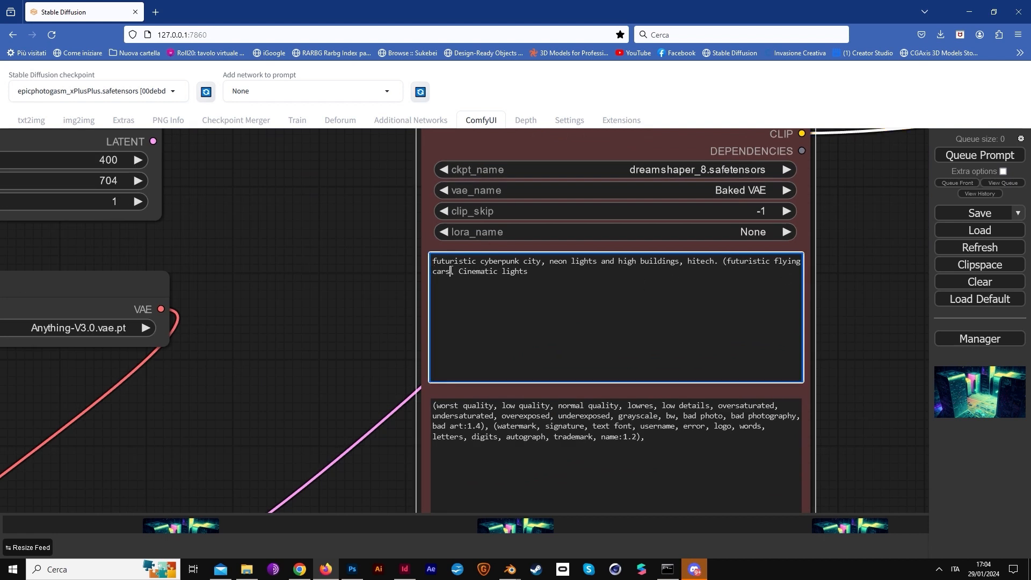
pyautogui.write(':1.2)')
pyautogui.click(563, 271)
pyautogui.write(', dram')
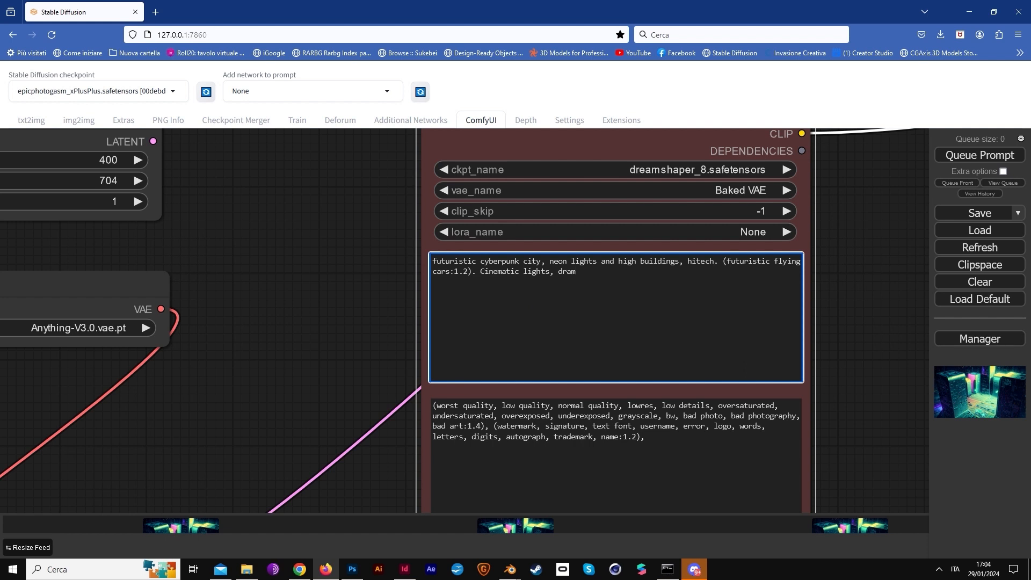
pyautogui.write('a')
pyautogui.click(979, 155)
# Examine the generated city in the sampler and preview nodes, comparing the flying cars in the first and HiRes previews
pyautogui.scroll(-2, 878, 244)
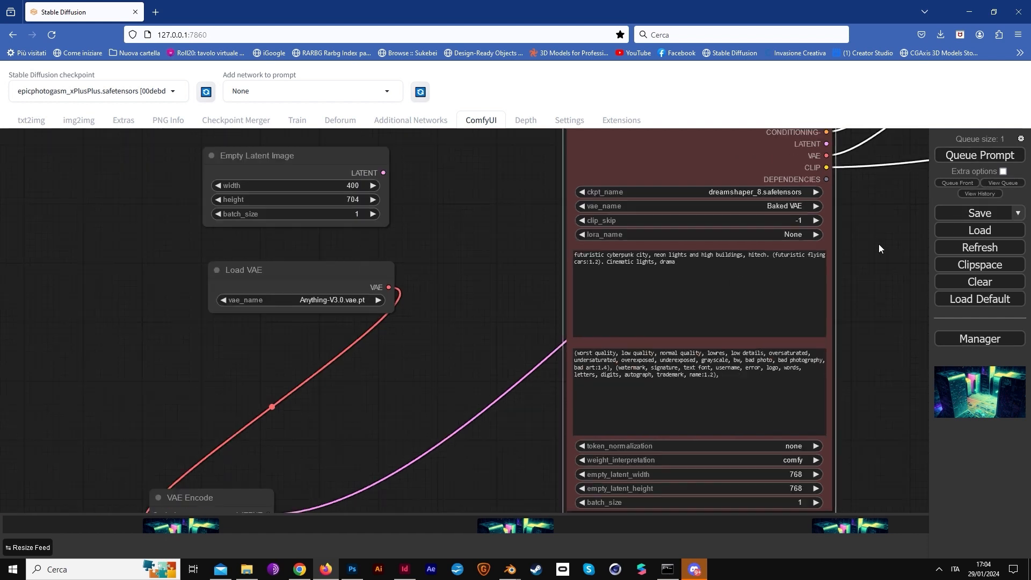
pyautogui.moveTo(874, 267); pyautogui.dragTo(487, 249)
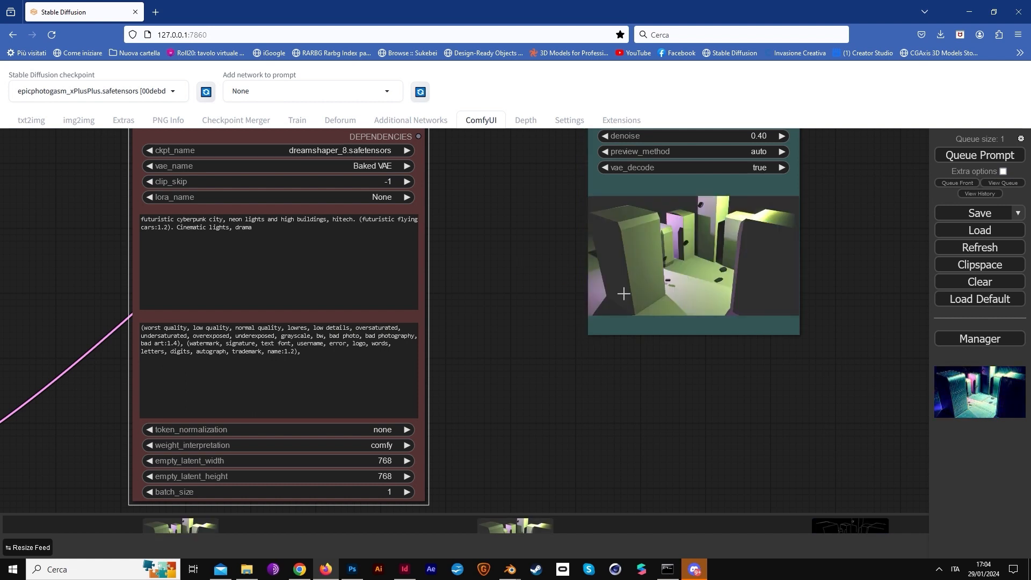
pyautogui.moveTo(830, 260); pyautogui.dragTo(413, 314)
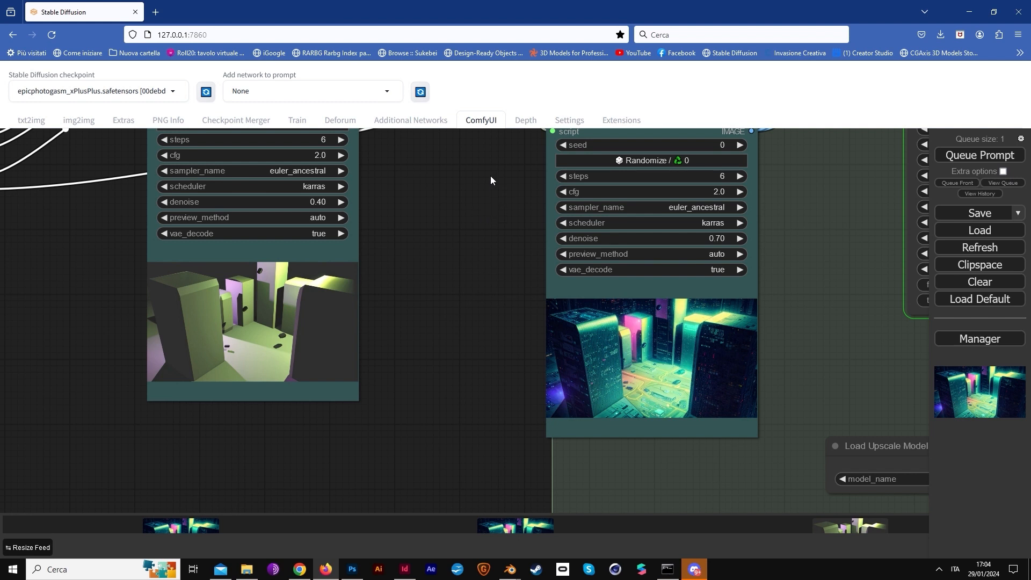
pyautogui.scroll(-3, 487, 180)
pyautogui.scroll(6, 378, 397)
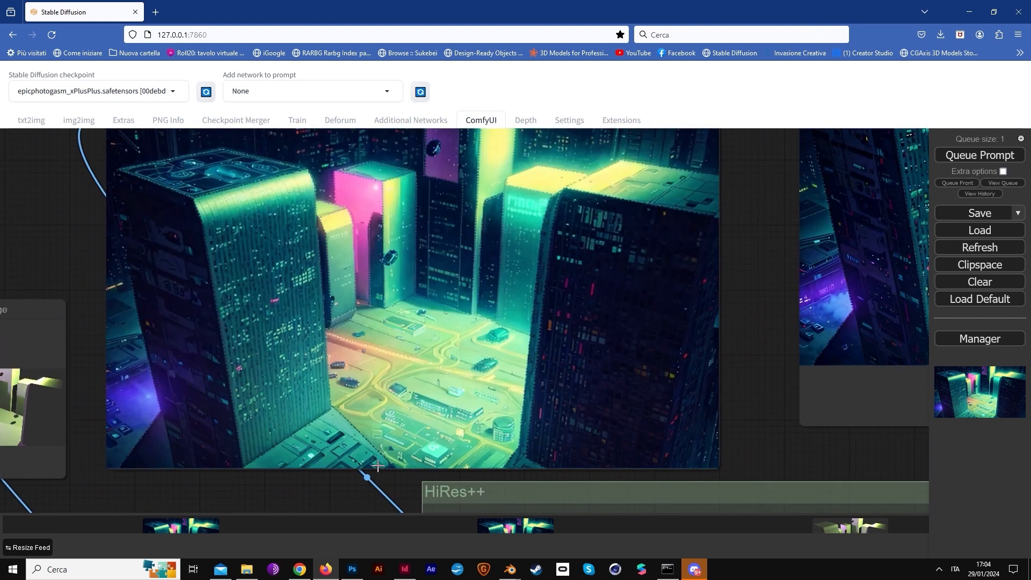
pyautogui.moveTo(375, 361); pyautogui.dragTo(398, 408)
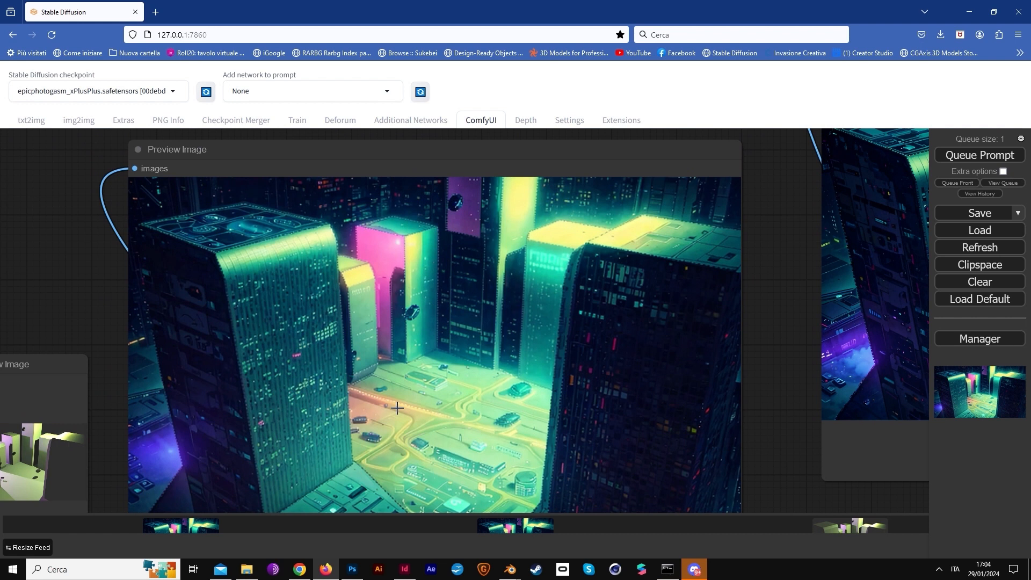
pyautogui.scroll(-2, 397, 408)
pyautogui.scroll(-1, 397, 408)
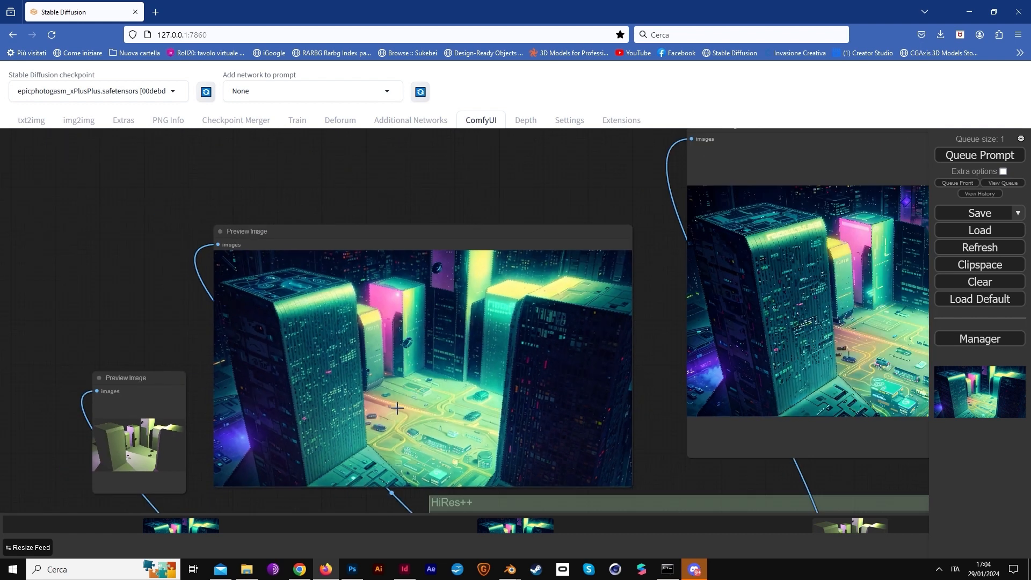
pyautogui.scroll(-1, 397, 408)
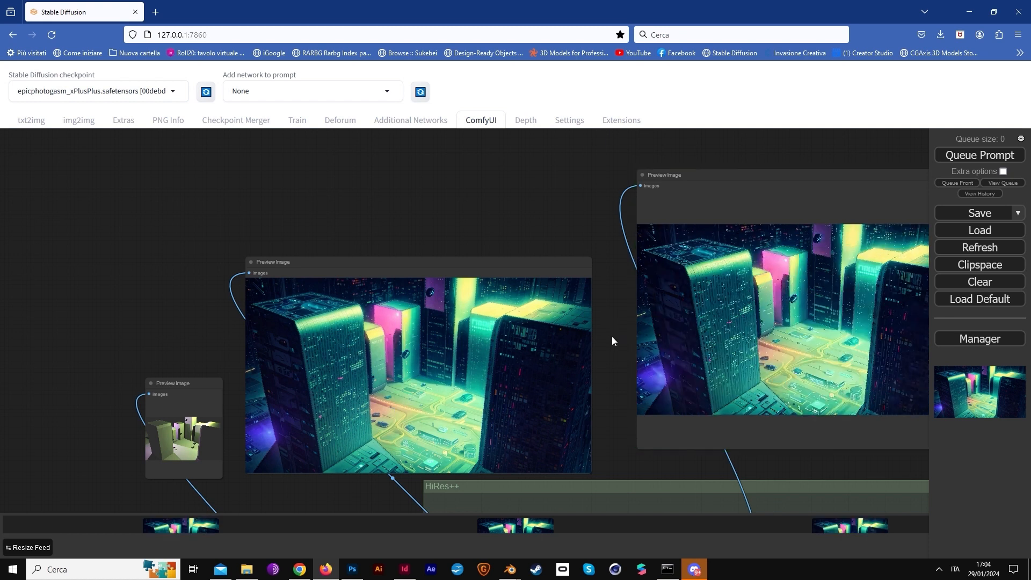
pyautogui.moveTo(624, 339); pyautogui.dragTo(429, 319)
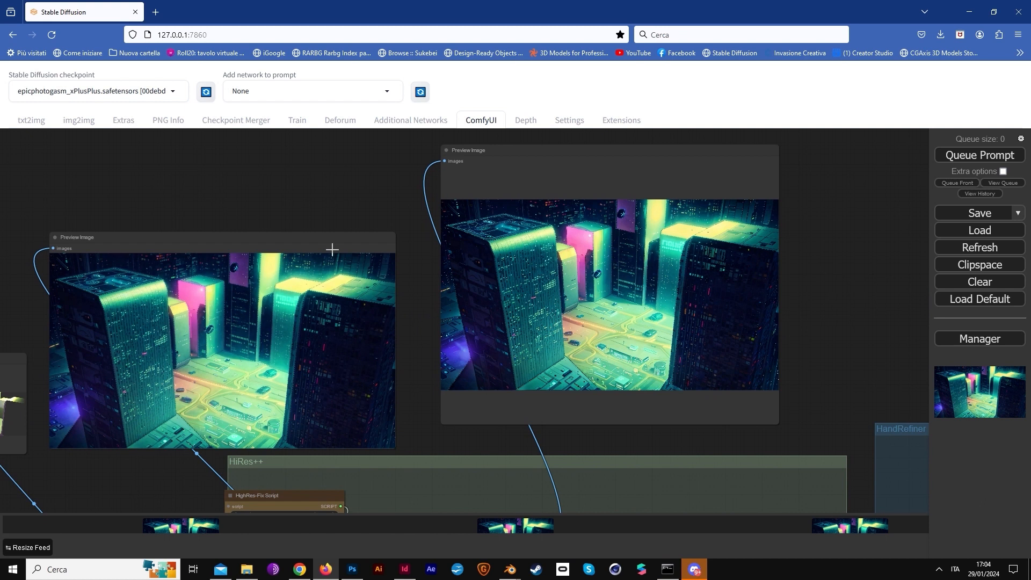
# Switch to Stable Diffusion's img2img inpainting and load the generated cyberpunk city image
pyautogui.click(79, 120)
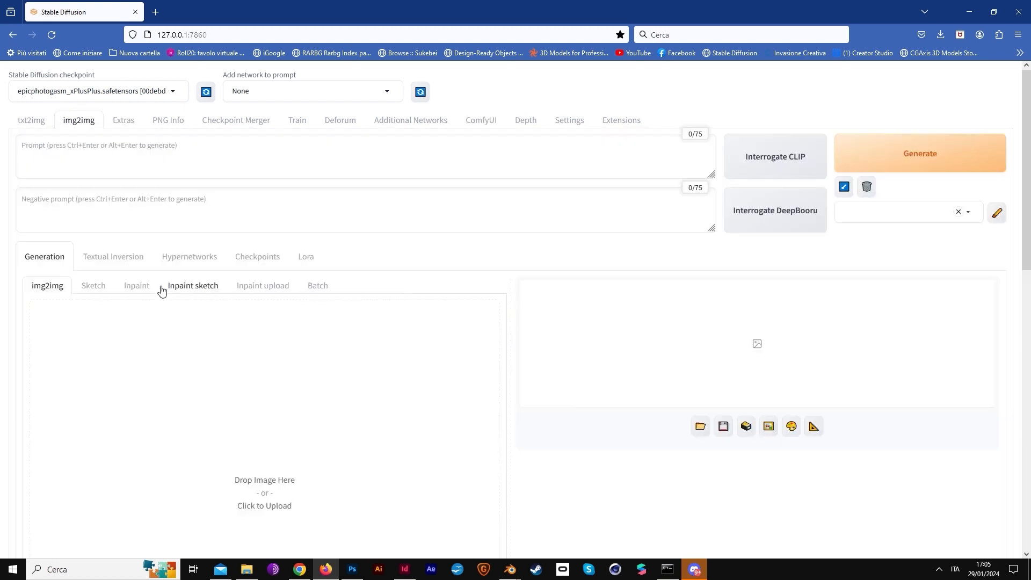
pyautogui.click(137, 285)
pyautogui.click(232, 452)
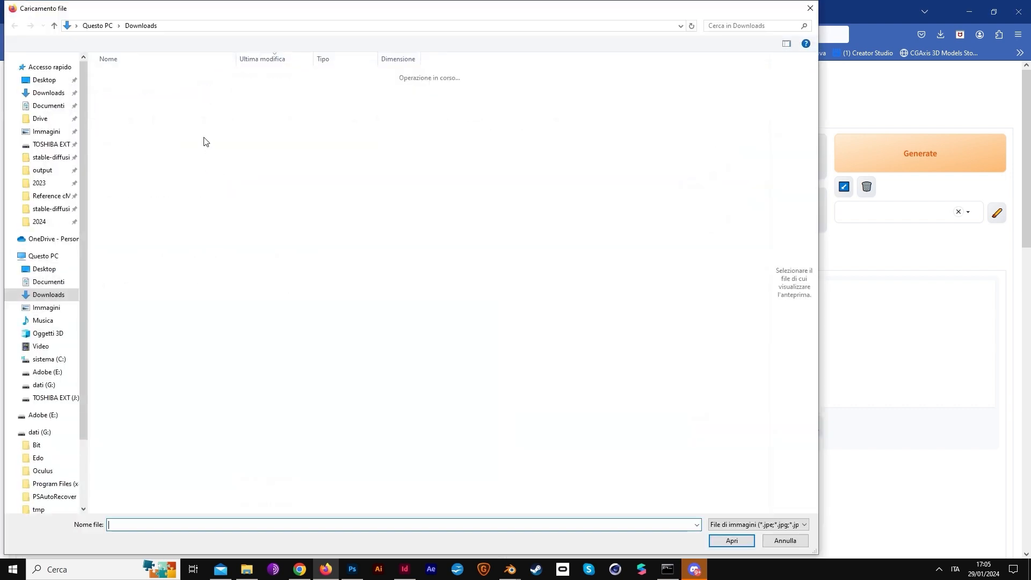
pyautogui.doubleClick(112, 91)
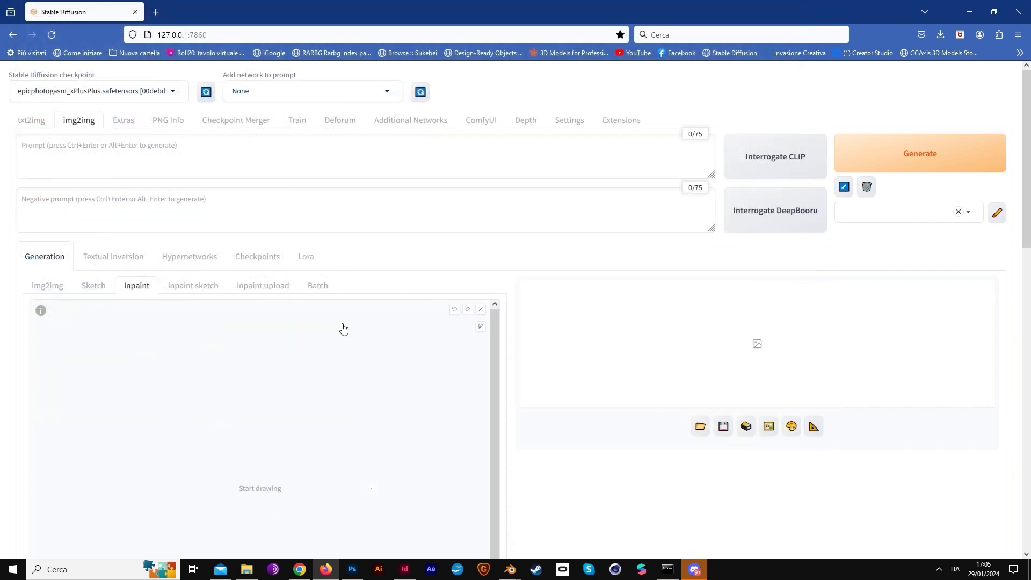
pyautogui.scroll(-1, 590, 322)
pyautogui.scroll(1, 617, 290)
pyautogui.scroll(-3, 532, 467)
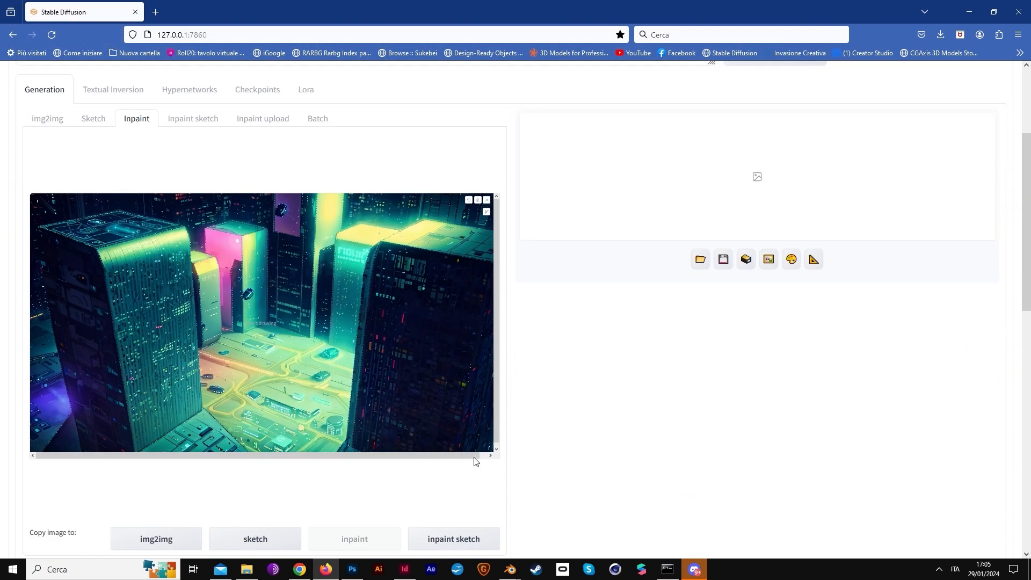
# Set the inpaint area to Only masked and the sampling method to Euler a
pyautogui.scroll(-1, 349, 488)
pyautogui.scroll(-8, 364, 510)
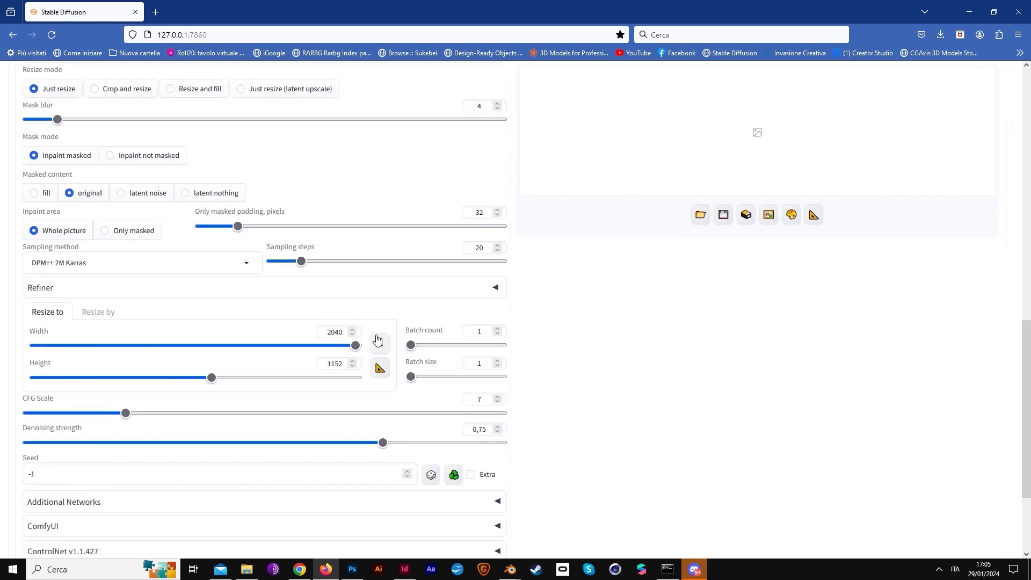
pyautogui.click(135, 233)
pyautogui.click(143, 266)
pyautogui.click(72, 324)
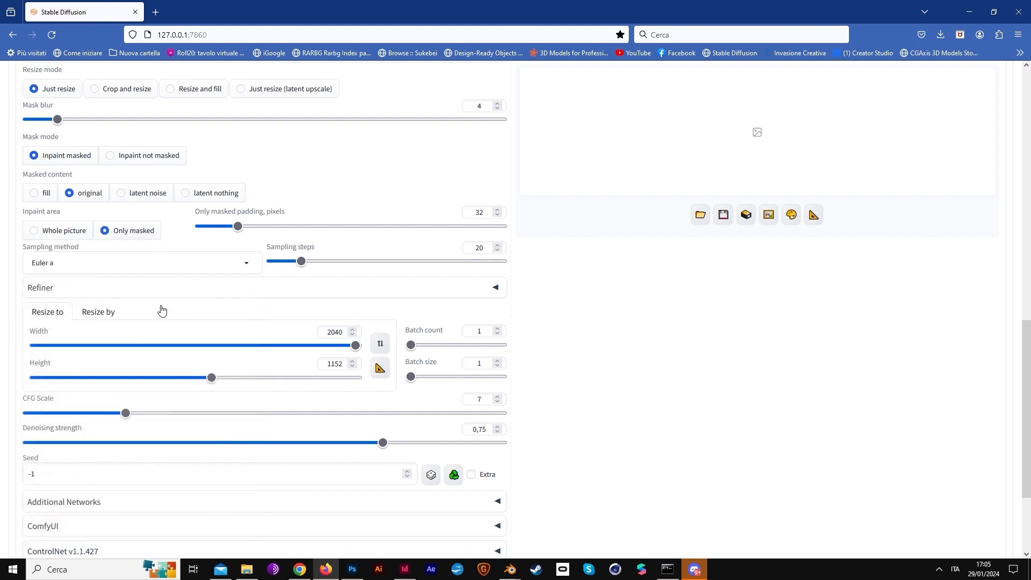
# Paint an inpaint mask over the flying car in front of the pink-lit building
pyautogui.scroll(8, 396, 235)
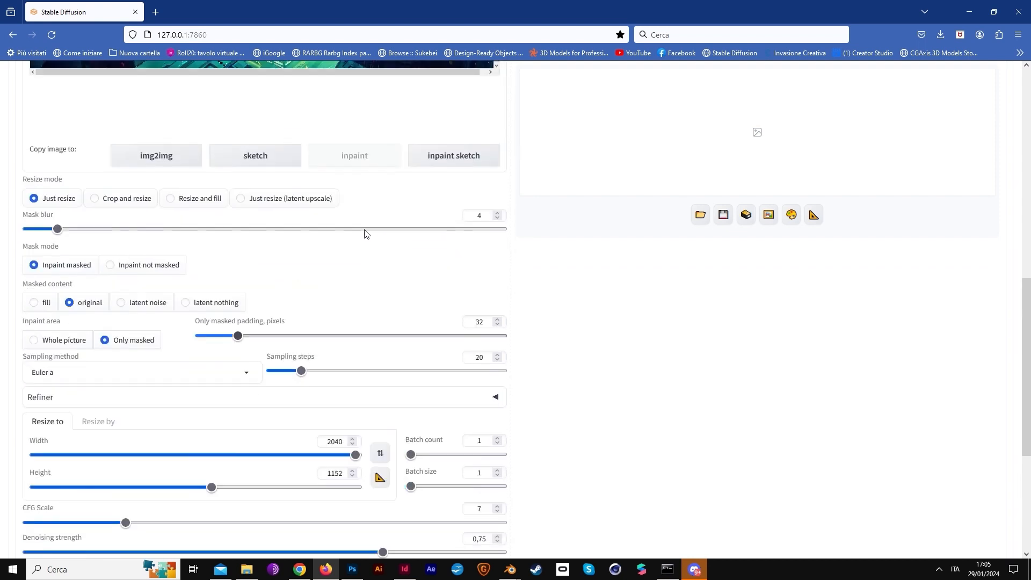
pyautogui.moveTo(246, 238); pyautogui.dragTo(249, 236)
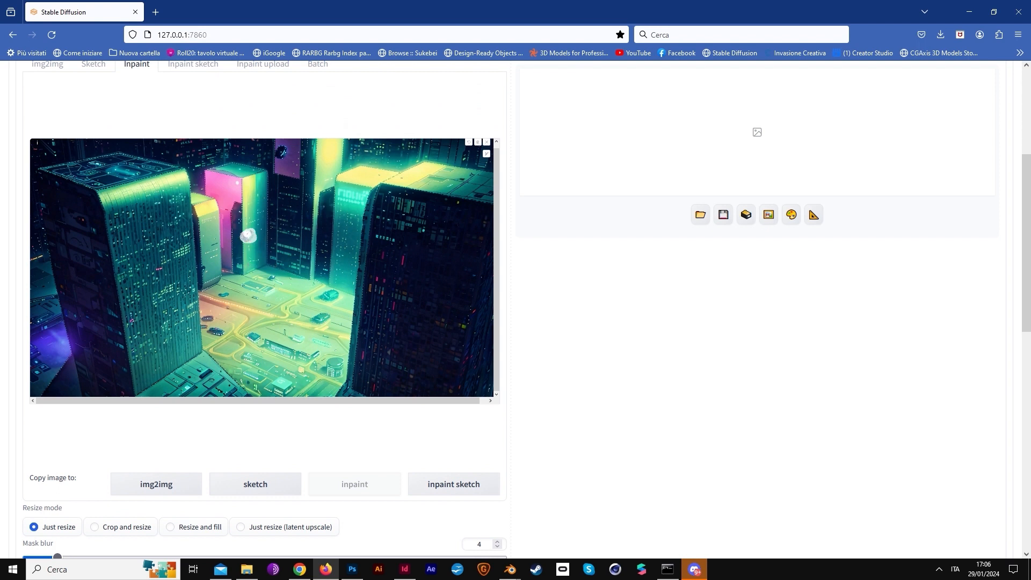
pyautogui.scroll(-3, 661, 234)
pyautogui.scroll(6, 661, 234)
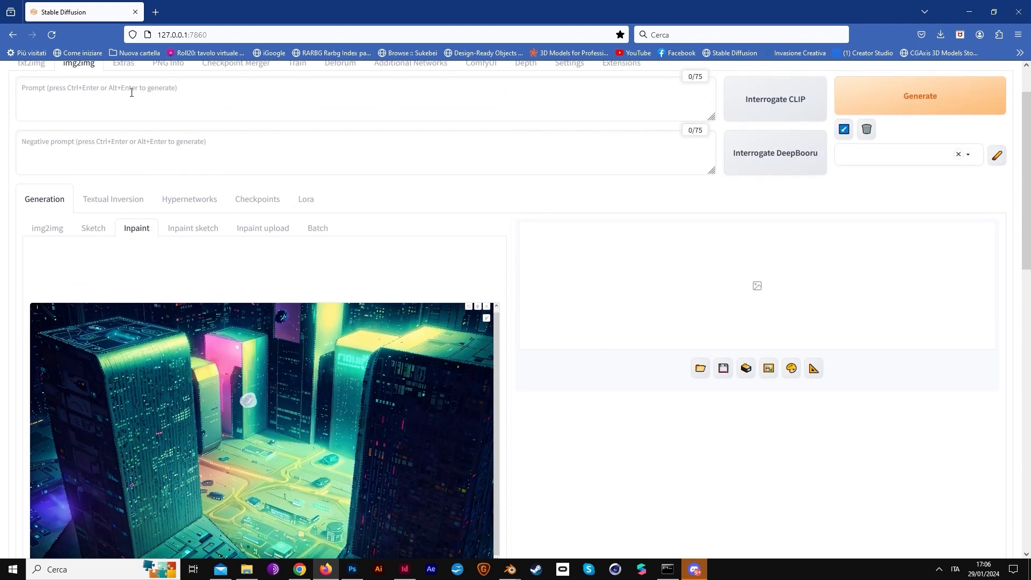
# Switch the Stable Diffusion checkpoint to dreamshaper_8.safetensors
pyautogui.scroll(-1, 121, 87)
pyautogui.scroll(2, 121, 87)
pyautogui.scroll(-4, 121, 88)
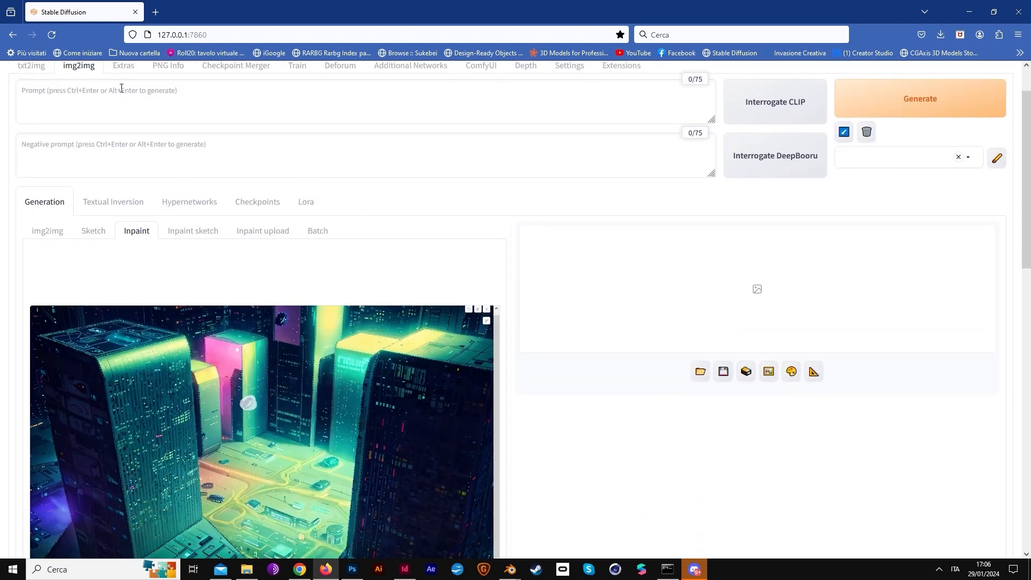
pyautogui.scroll(4, 122, 93)
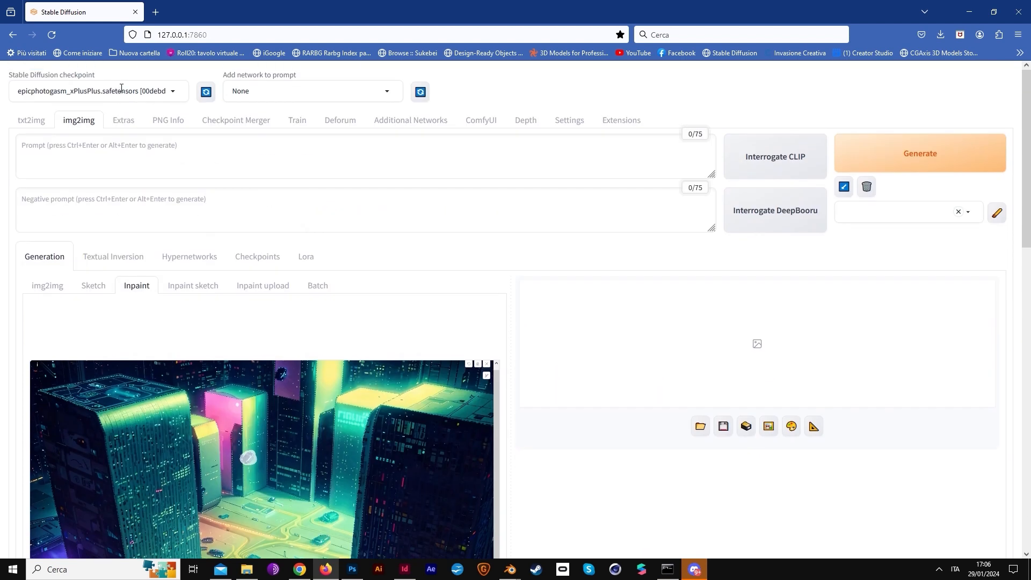
pyautogui.click(114, 90)
pyautogui.click(111, 118)
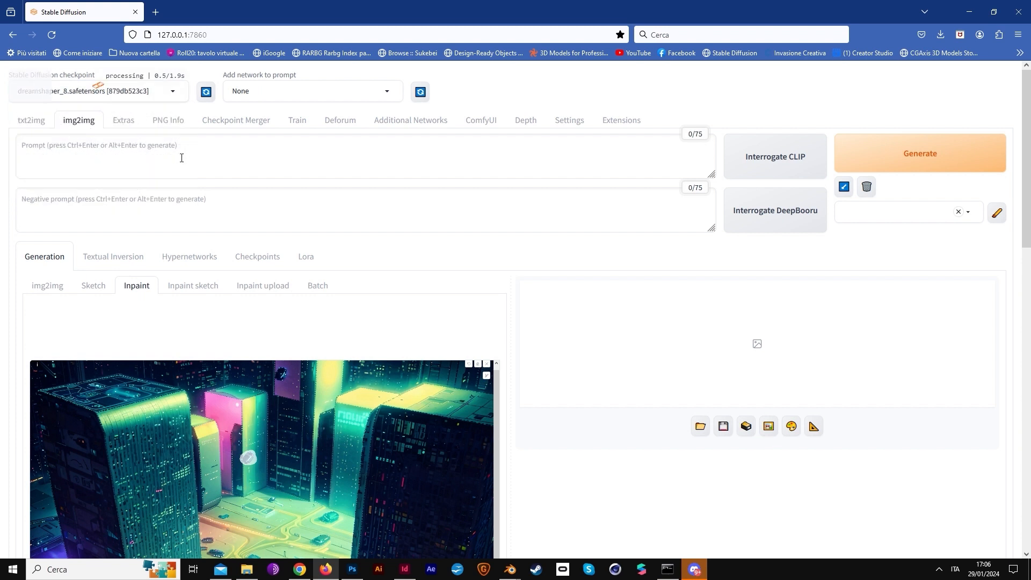
# Enter the prompt "futuristic flying space ship" and generate the inpainting of the masked flying car
pyautogui.click(170, 139)
pyautogui.write('fut')
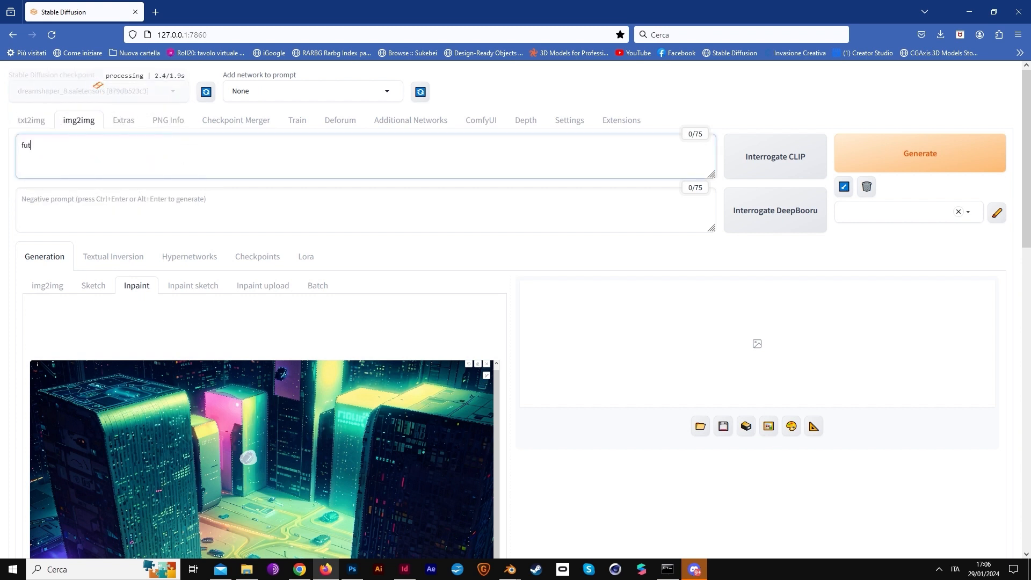
pyautogui.write('uristic')
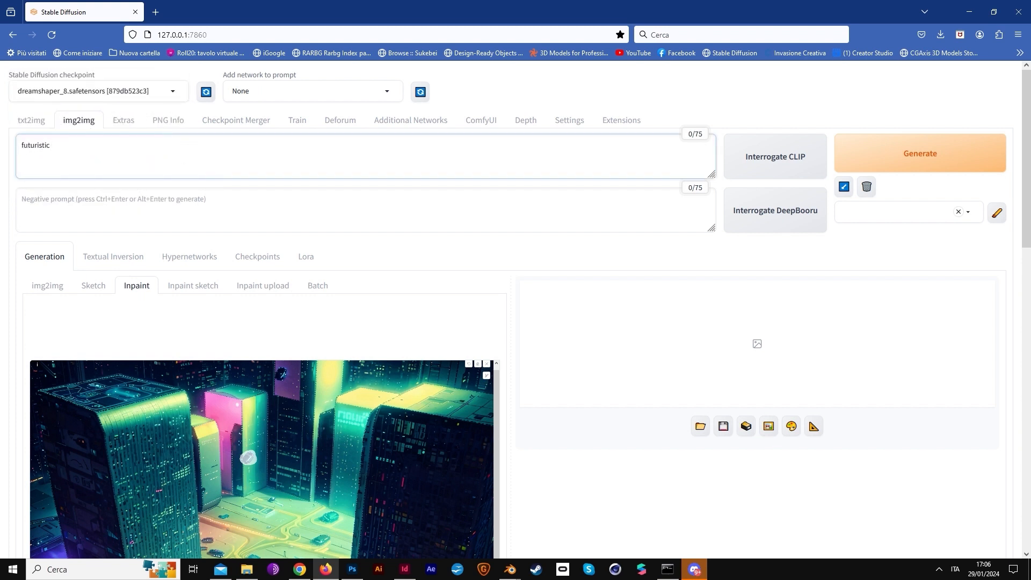
pyautogui.write(' flying space ship')
pyautogui.click(946, 167)
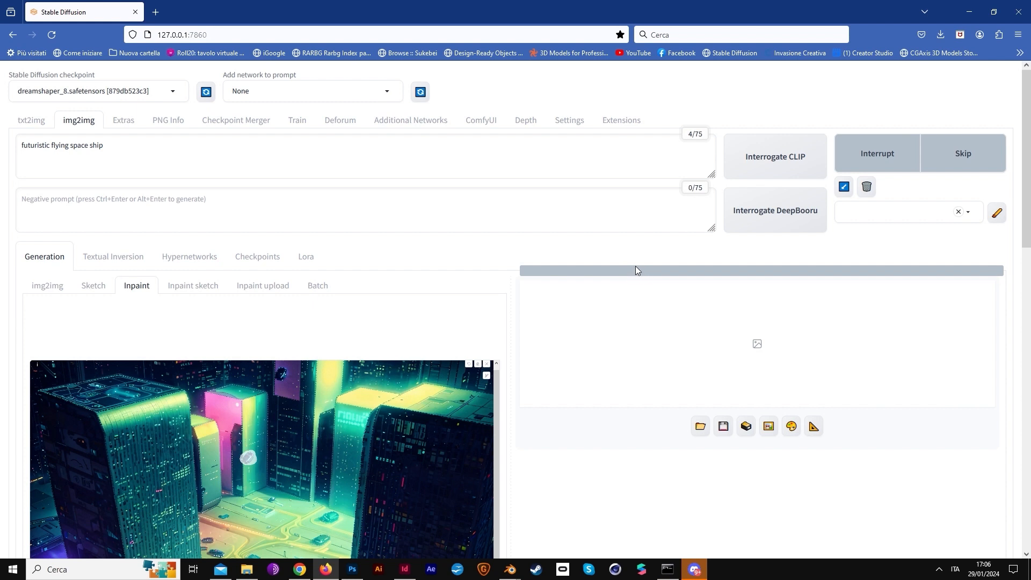
pyautogui.scroll(-2, 587, 333)
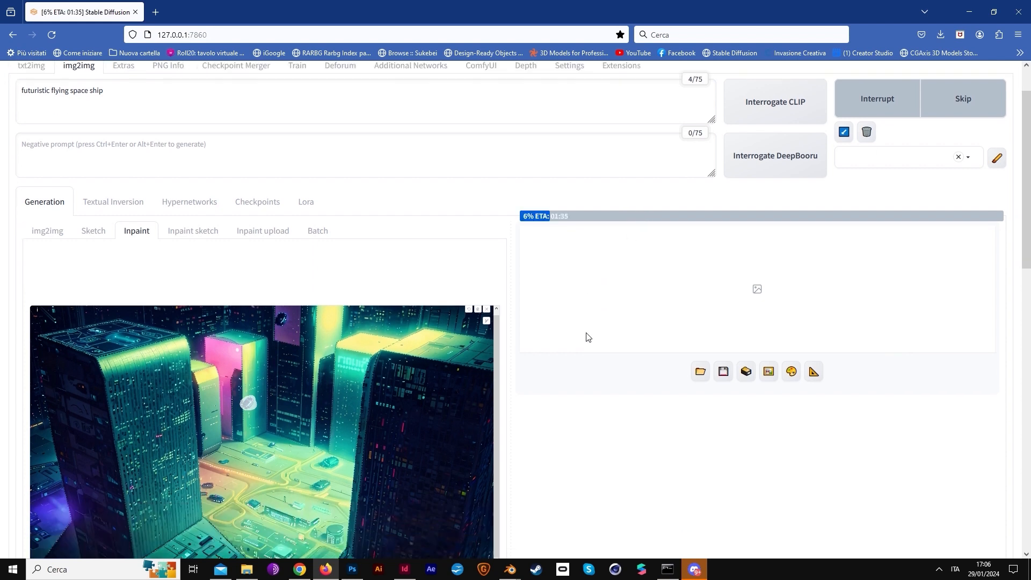
pyautogui.scroll(-1, 587, 333)
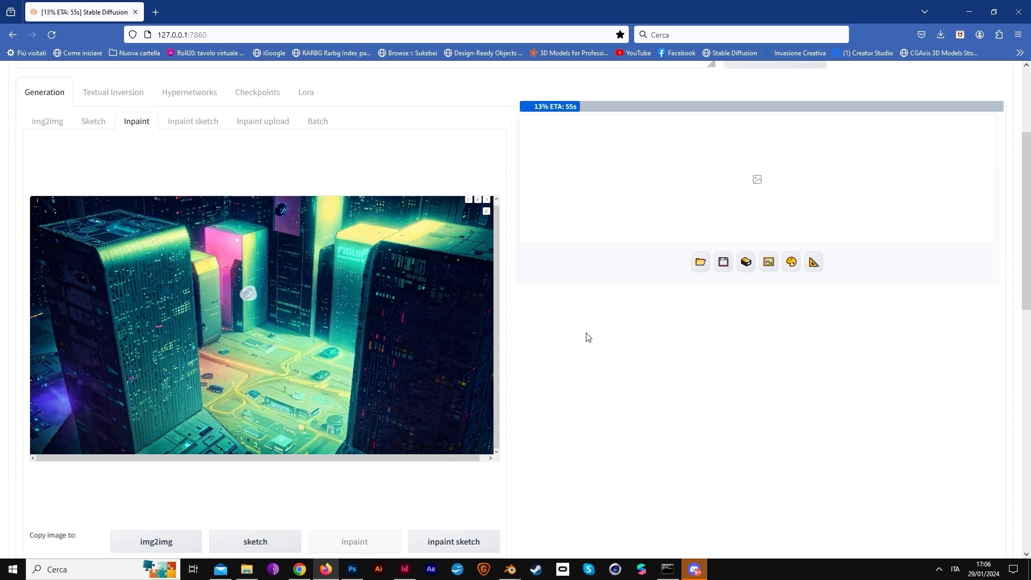